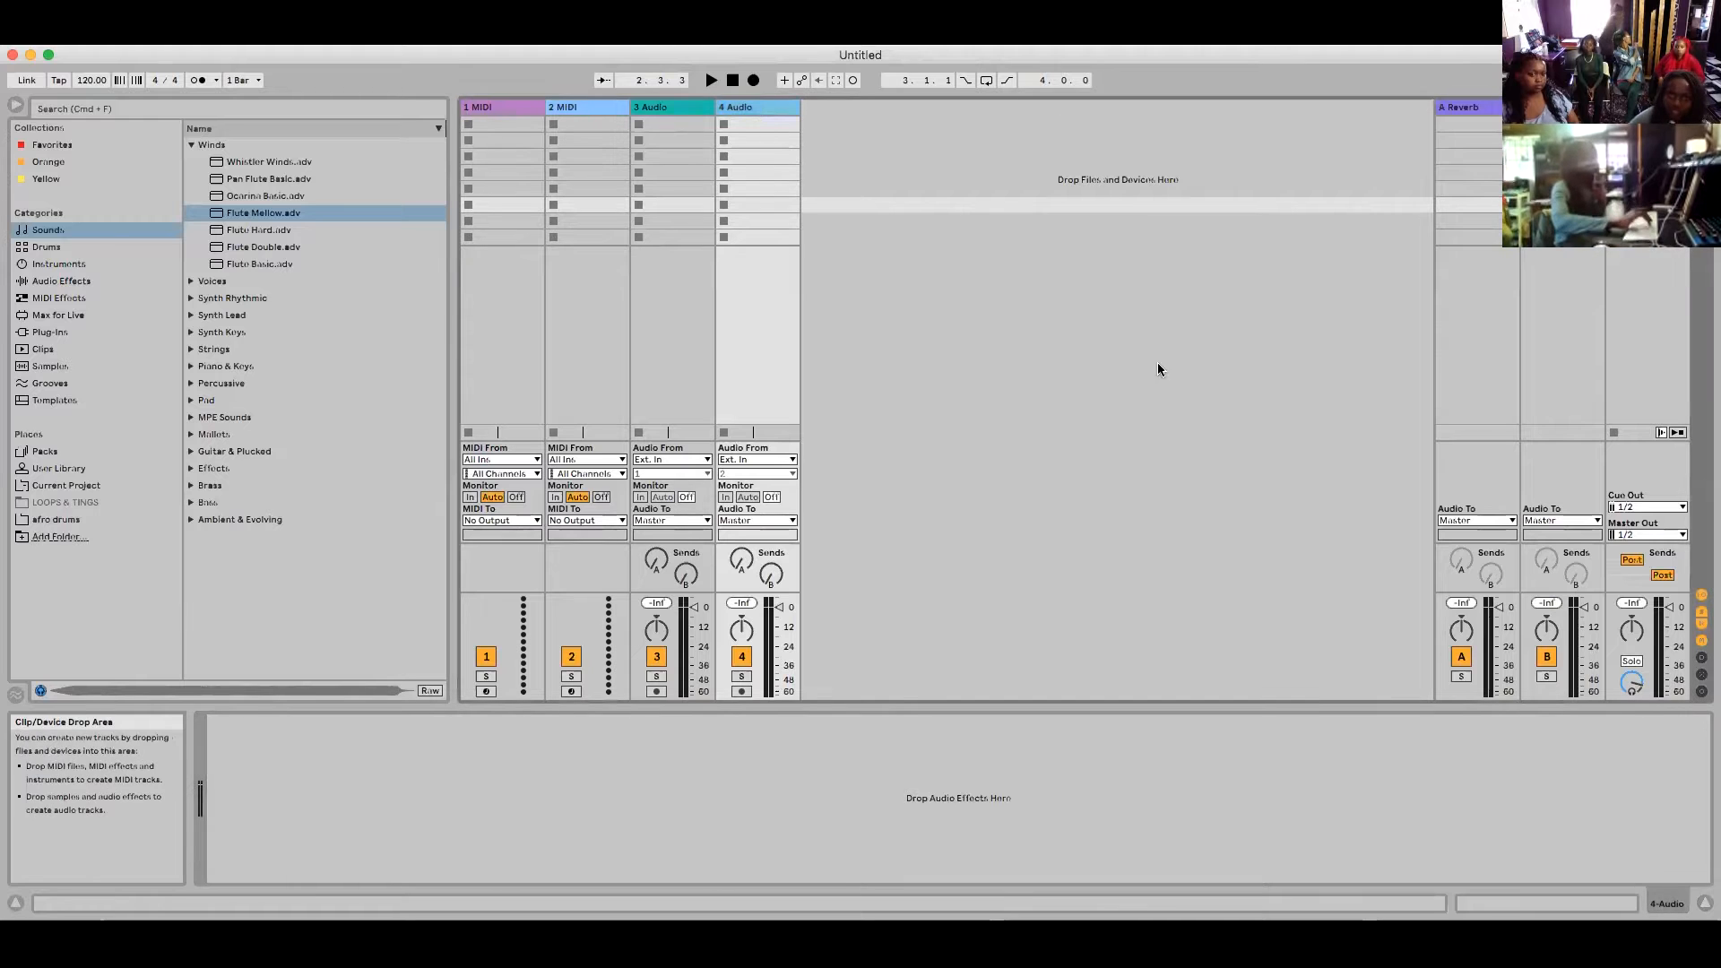
- Delete the second audio track and the second MIDI track, keeping one MIDI and one audio track
key(Delete)
click(583, 111)
key(Delete)
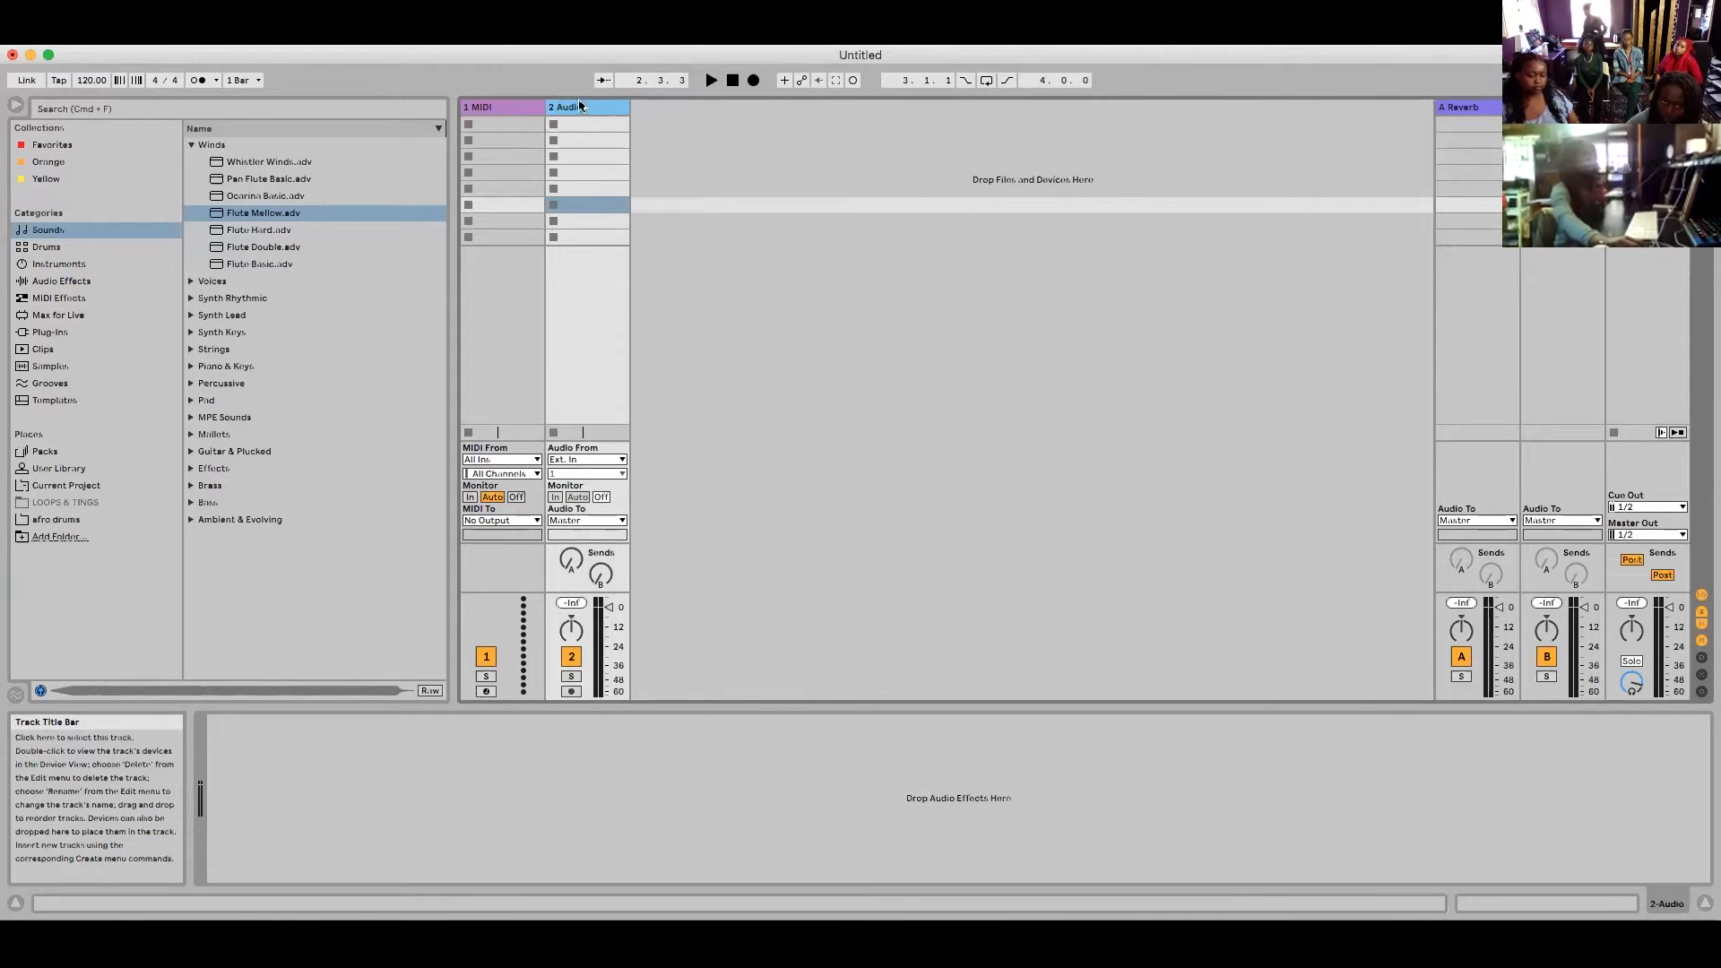
- Select the MIDI track and browse the Sounds and Drums categories, previewing the 505 Core Kit
click(509, 104)
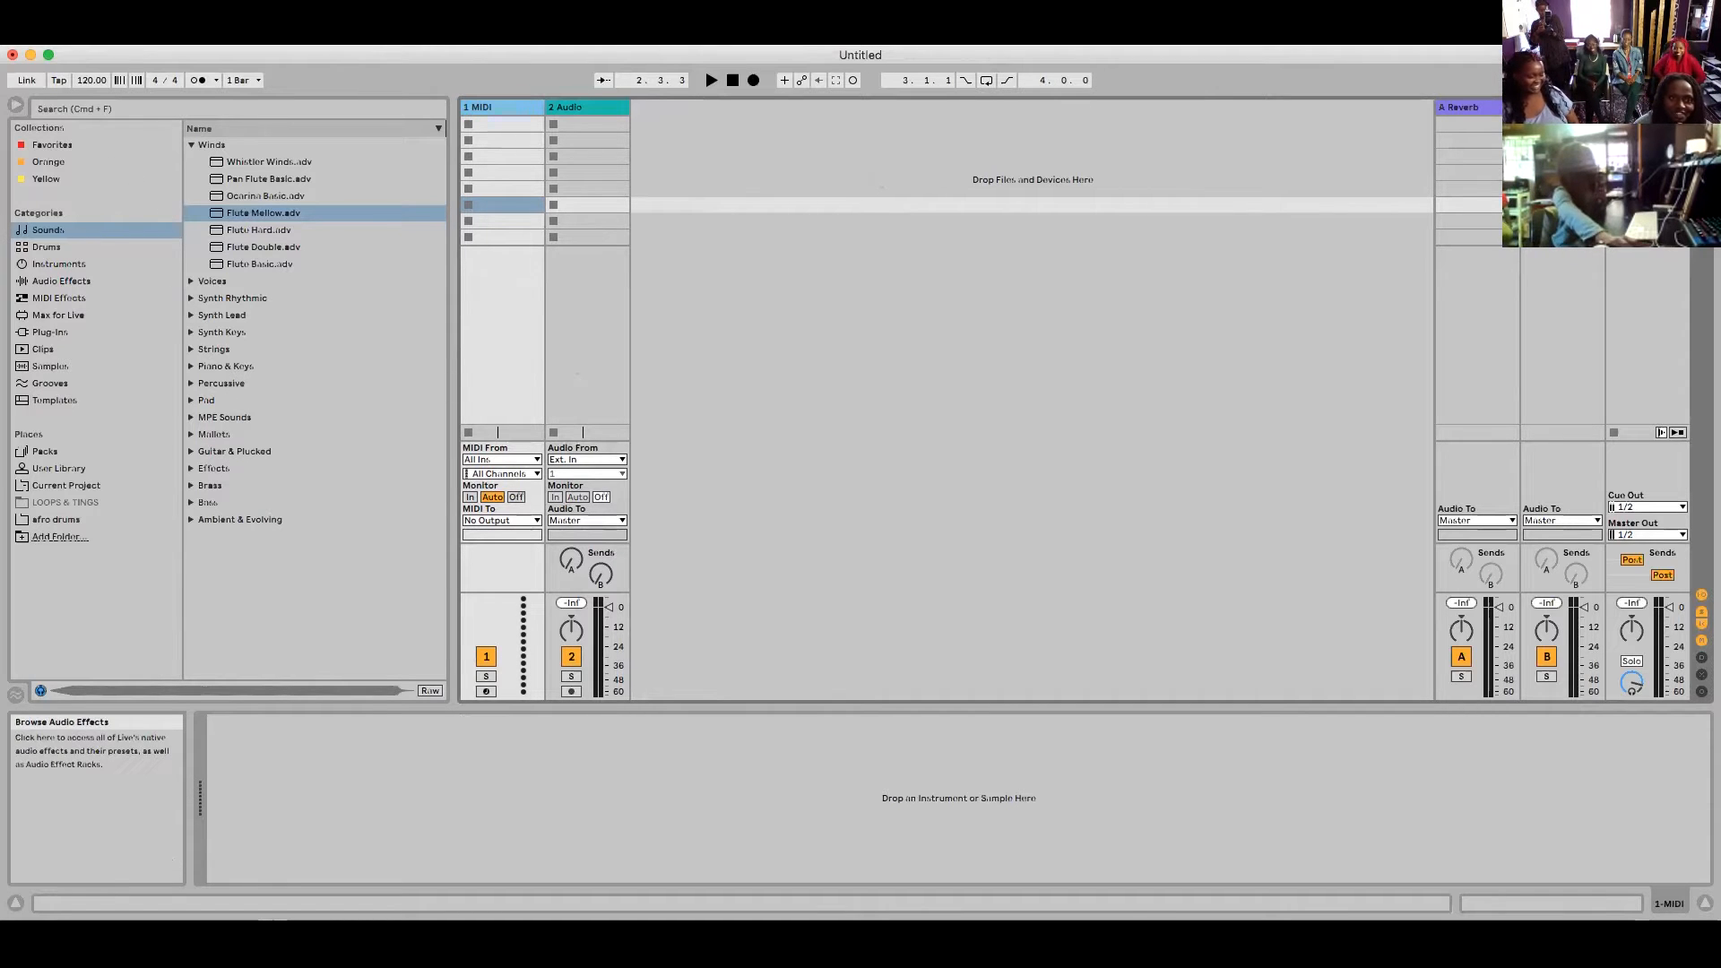
click(134, 231)
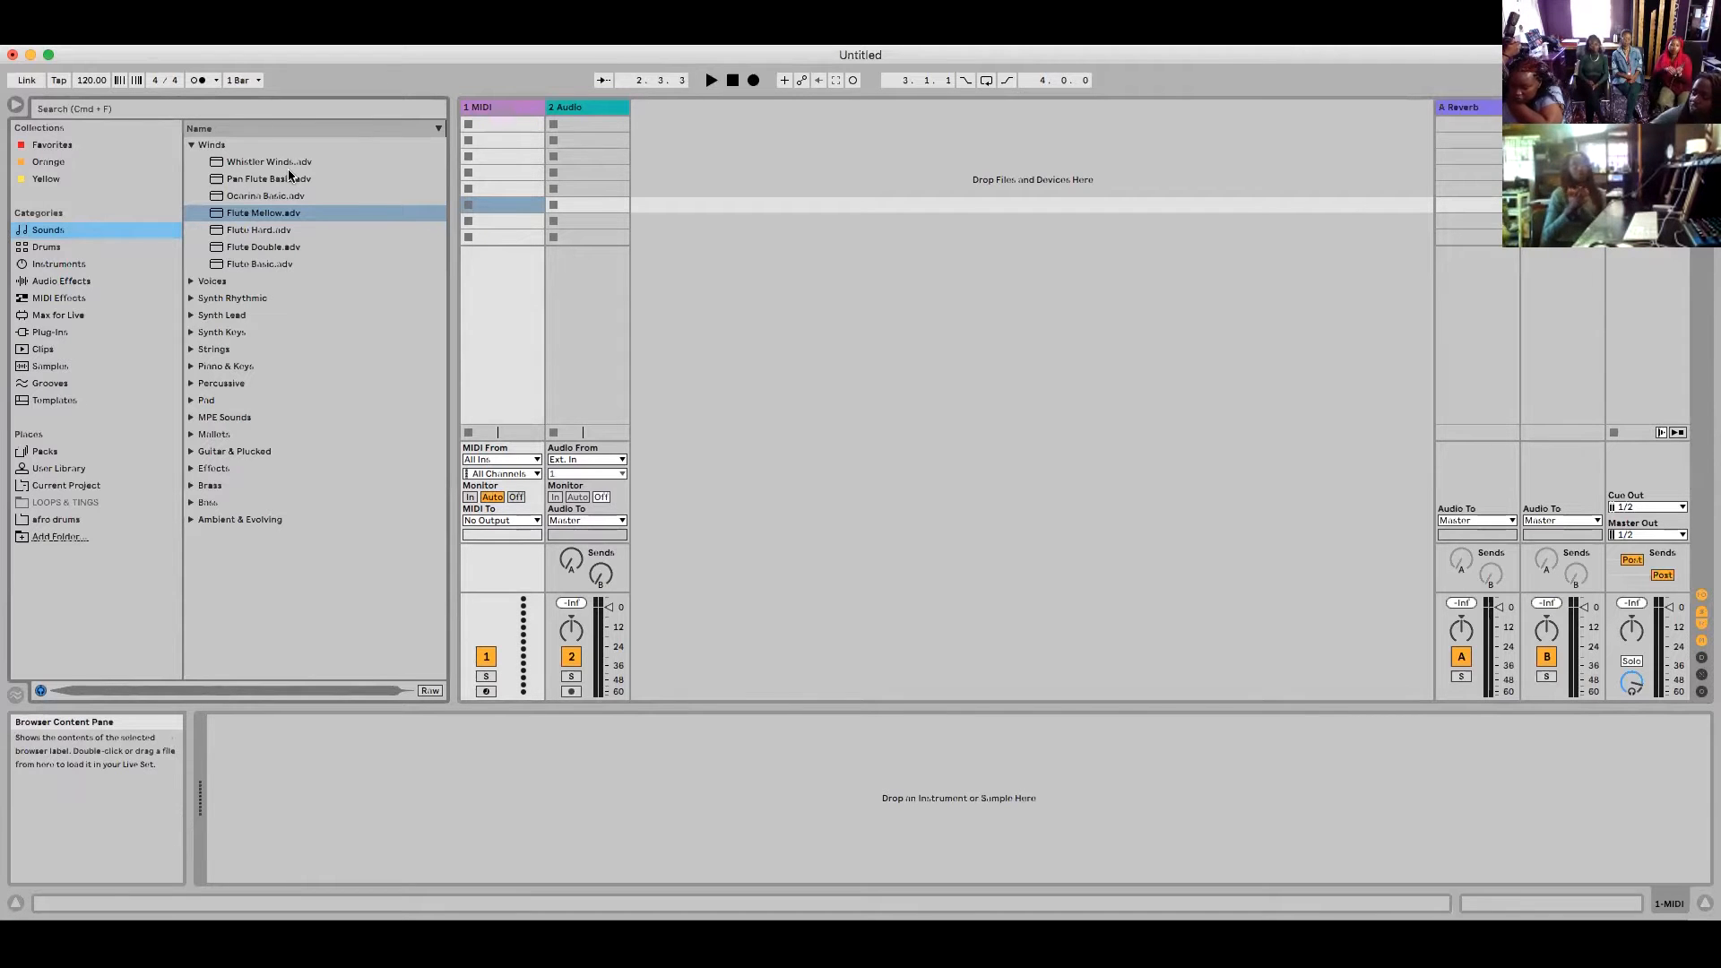
click(46, 247)
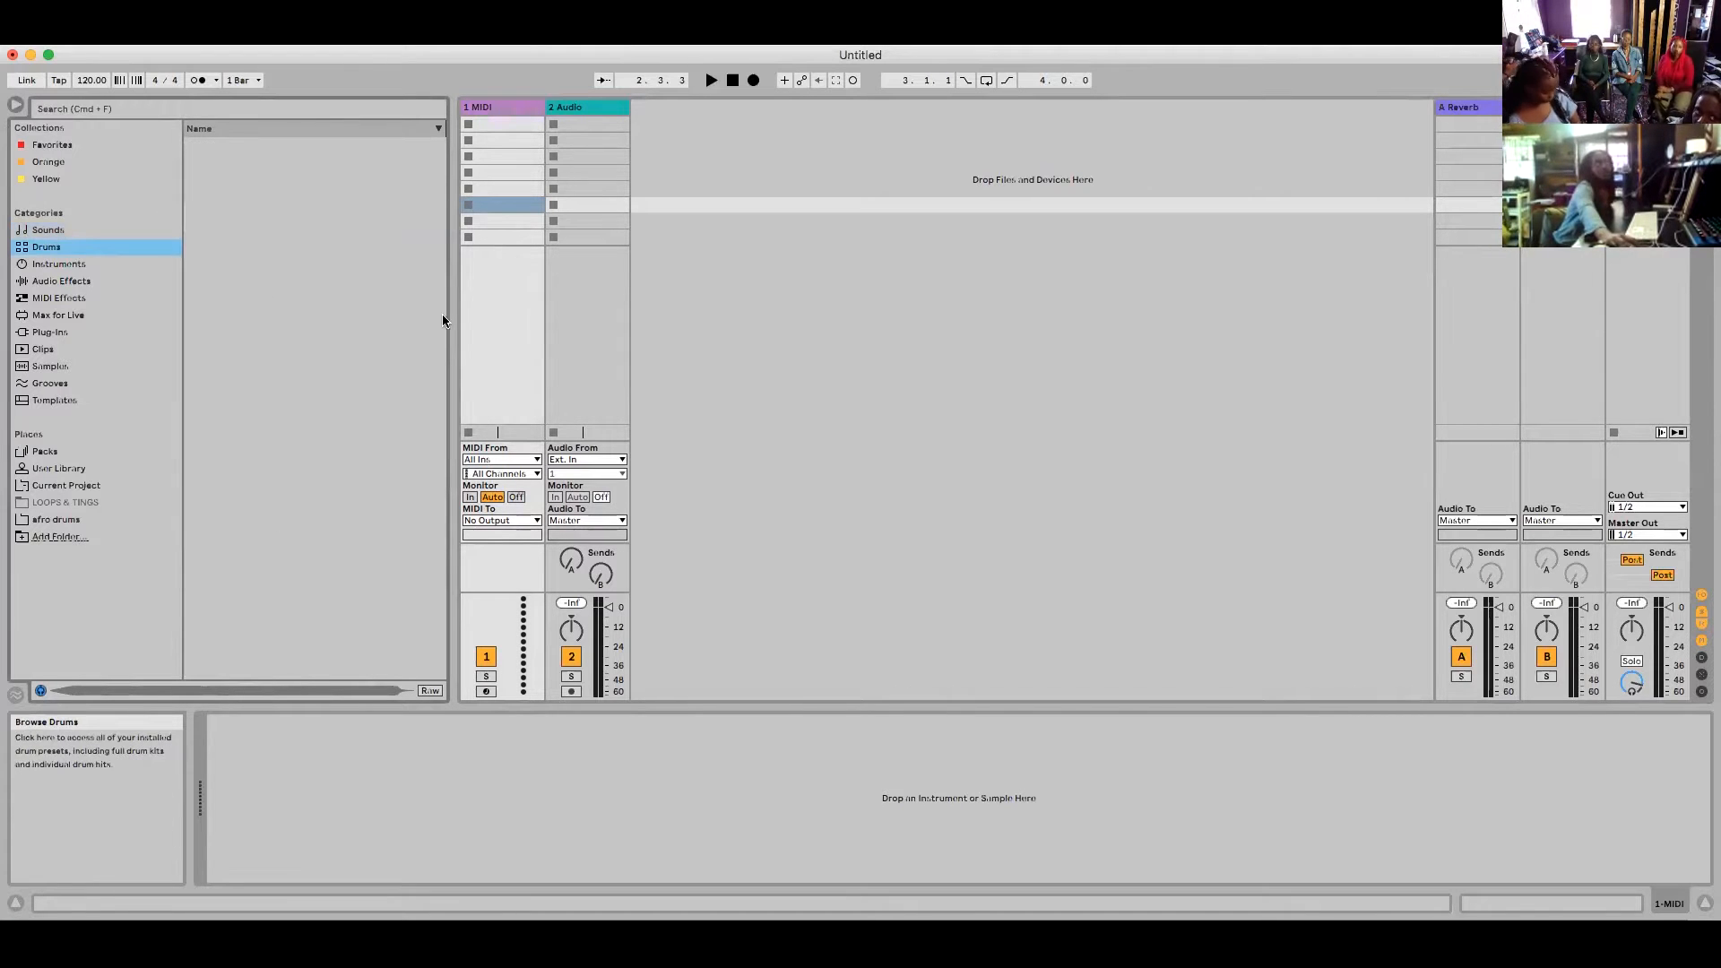
click(235, 182)
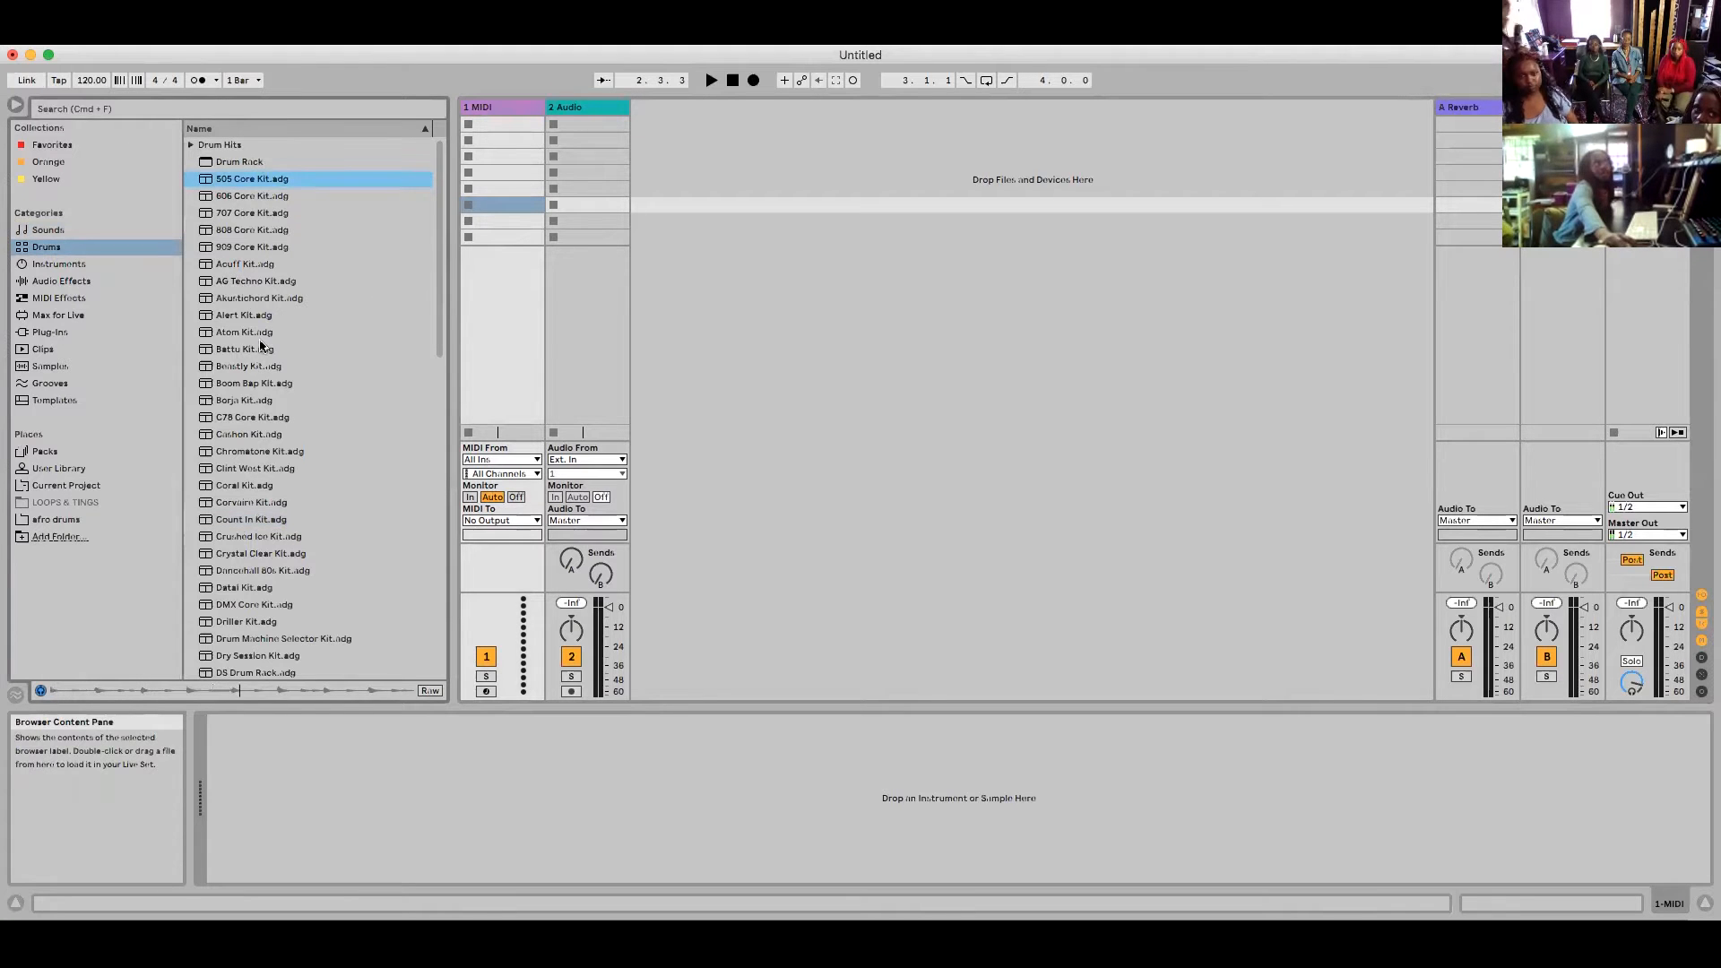
click(54, 230)
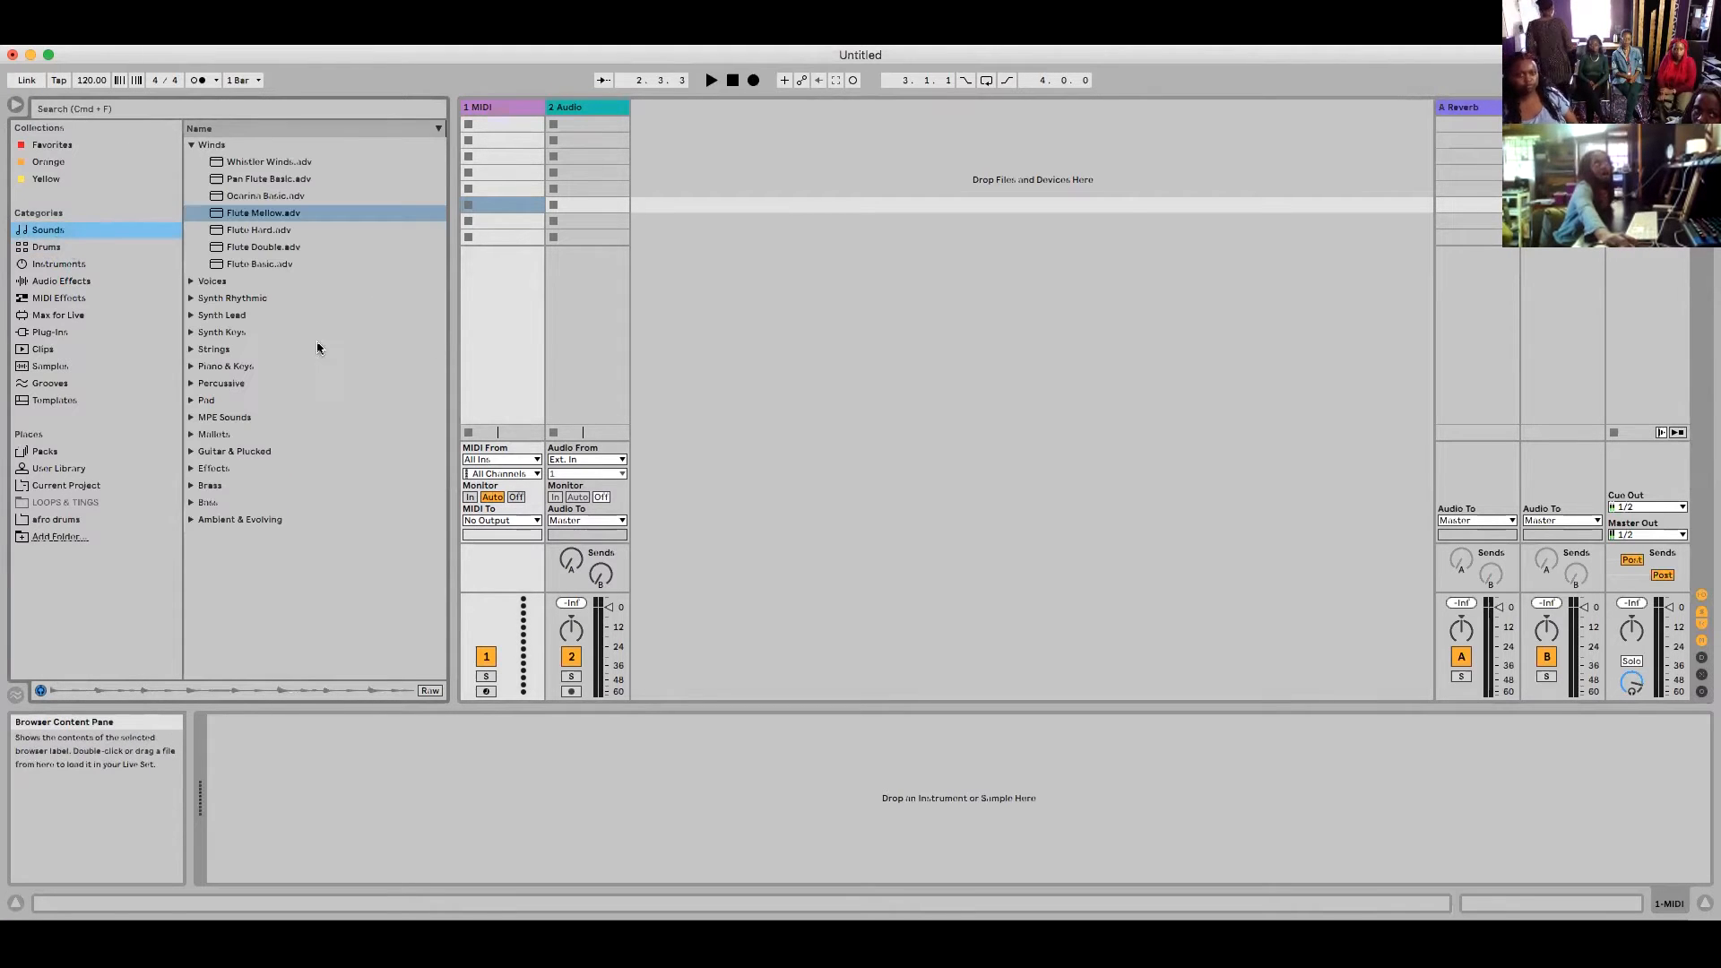
- Preview Prepared Piano Mute, Organ Softer and Wurli Hollow Piano under Piano & Keys, and load Wurli Hollow Piano onto the MIDI track
click(192, 367)
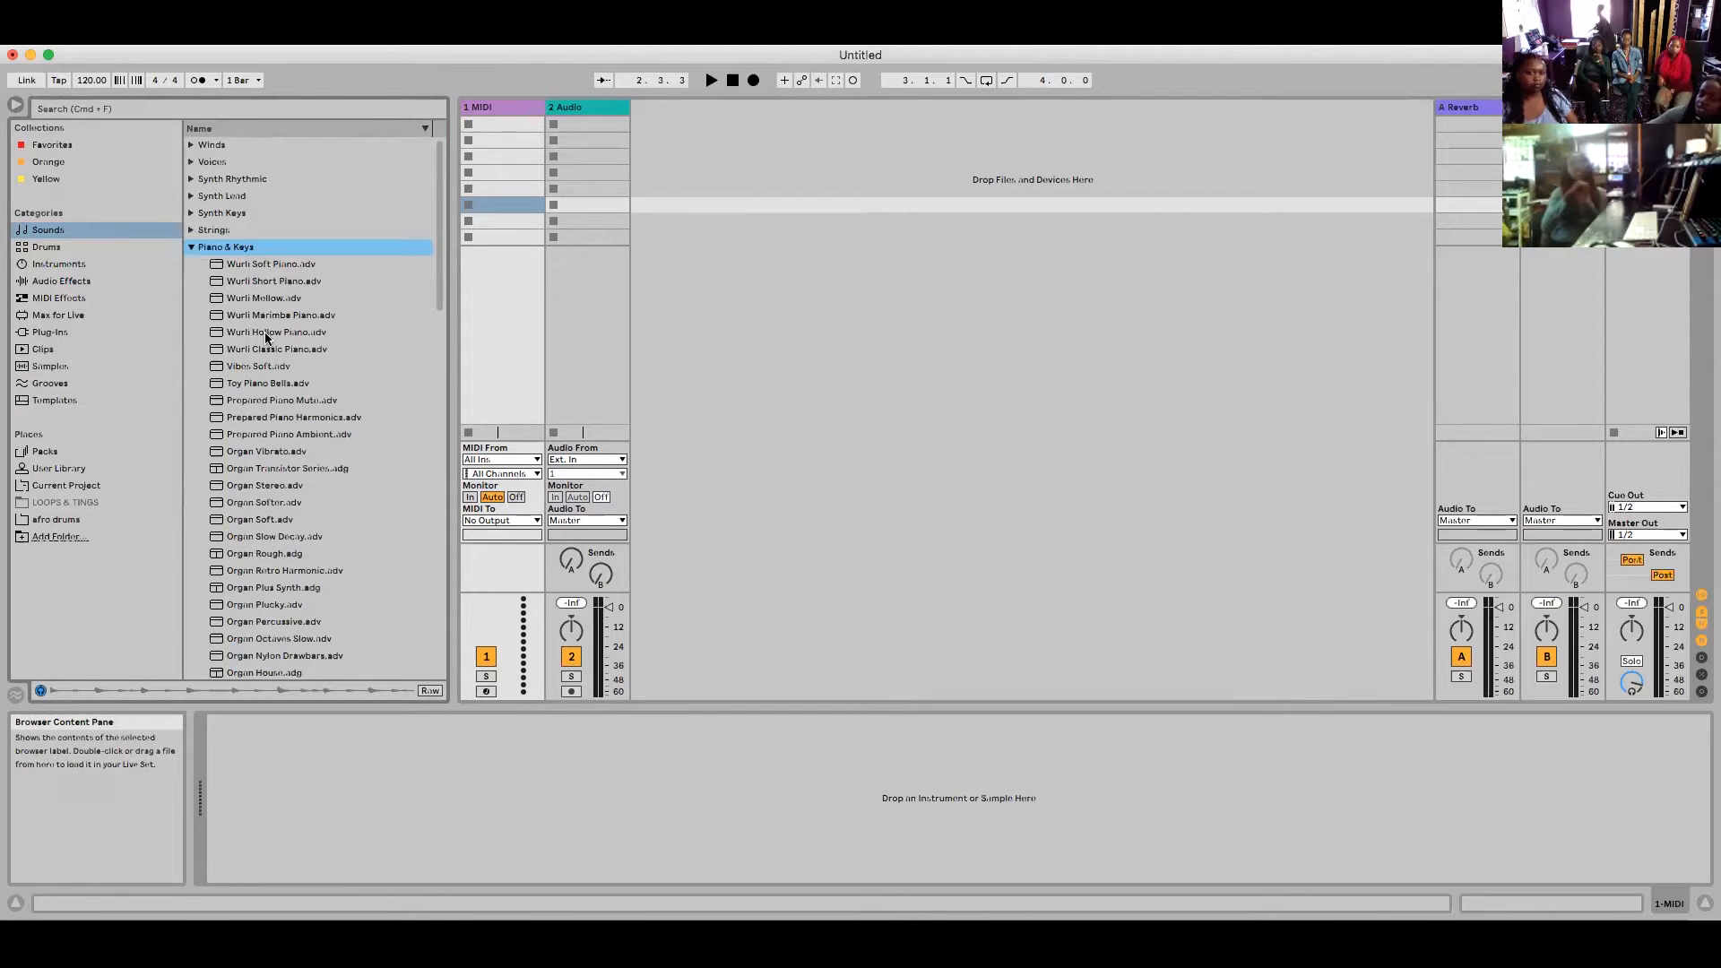
click(327, 401)
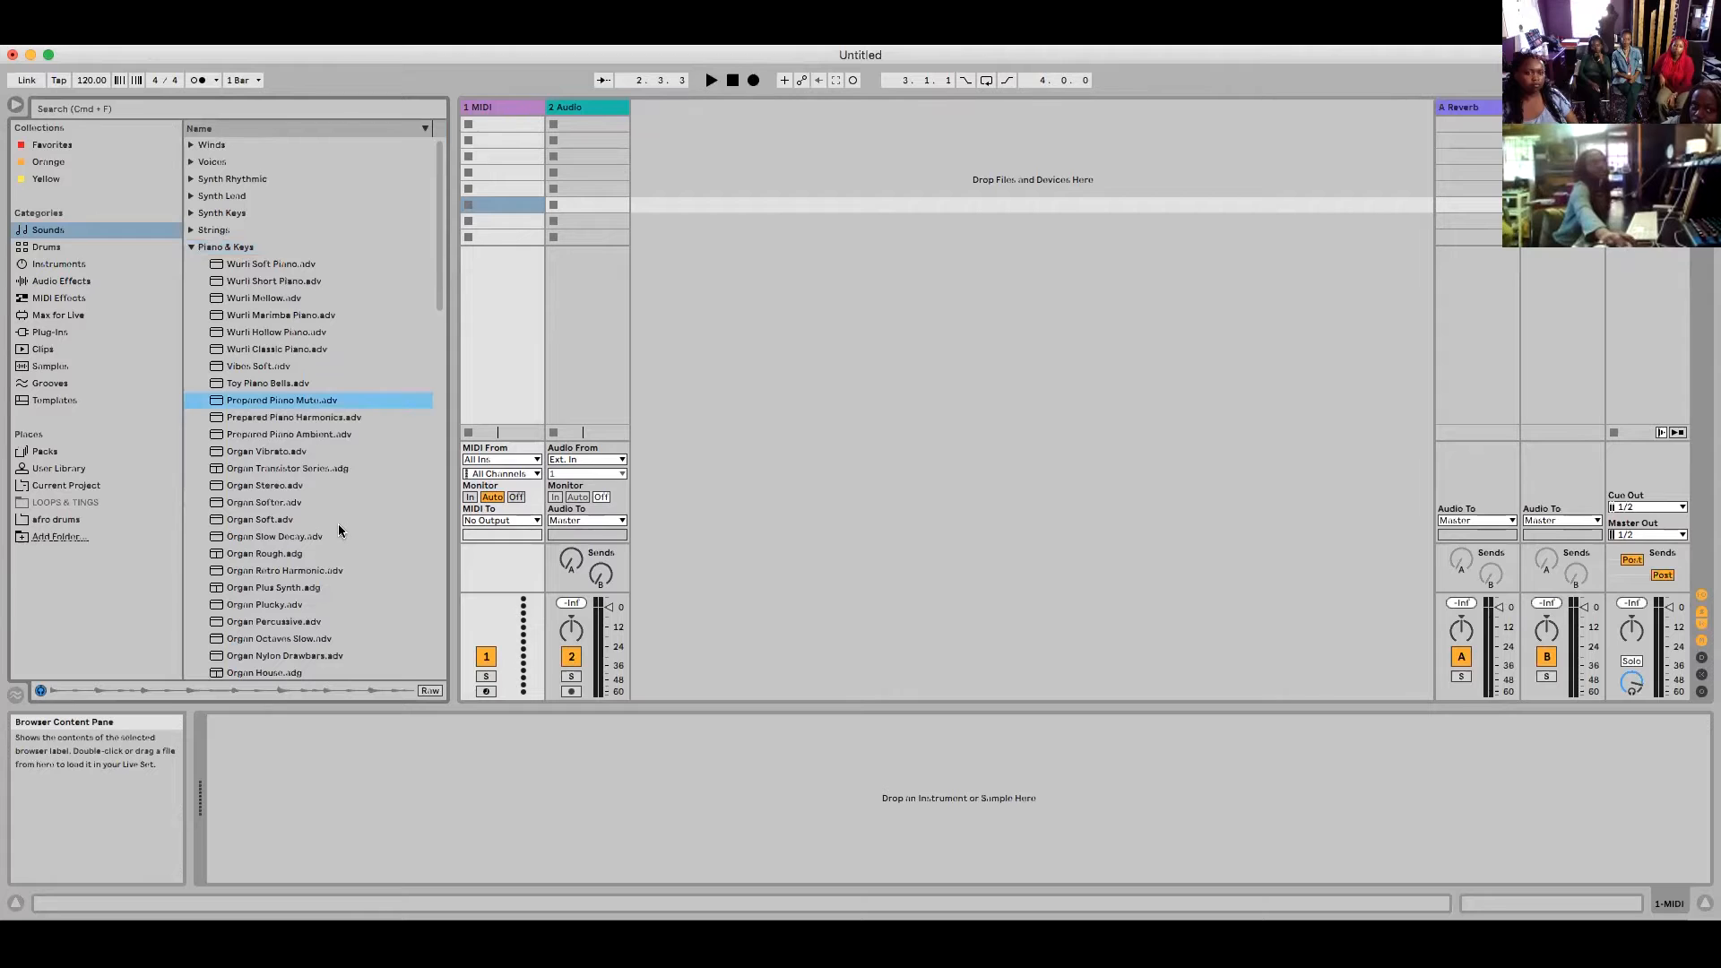
click(316, 504)
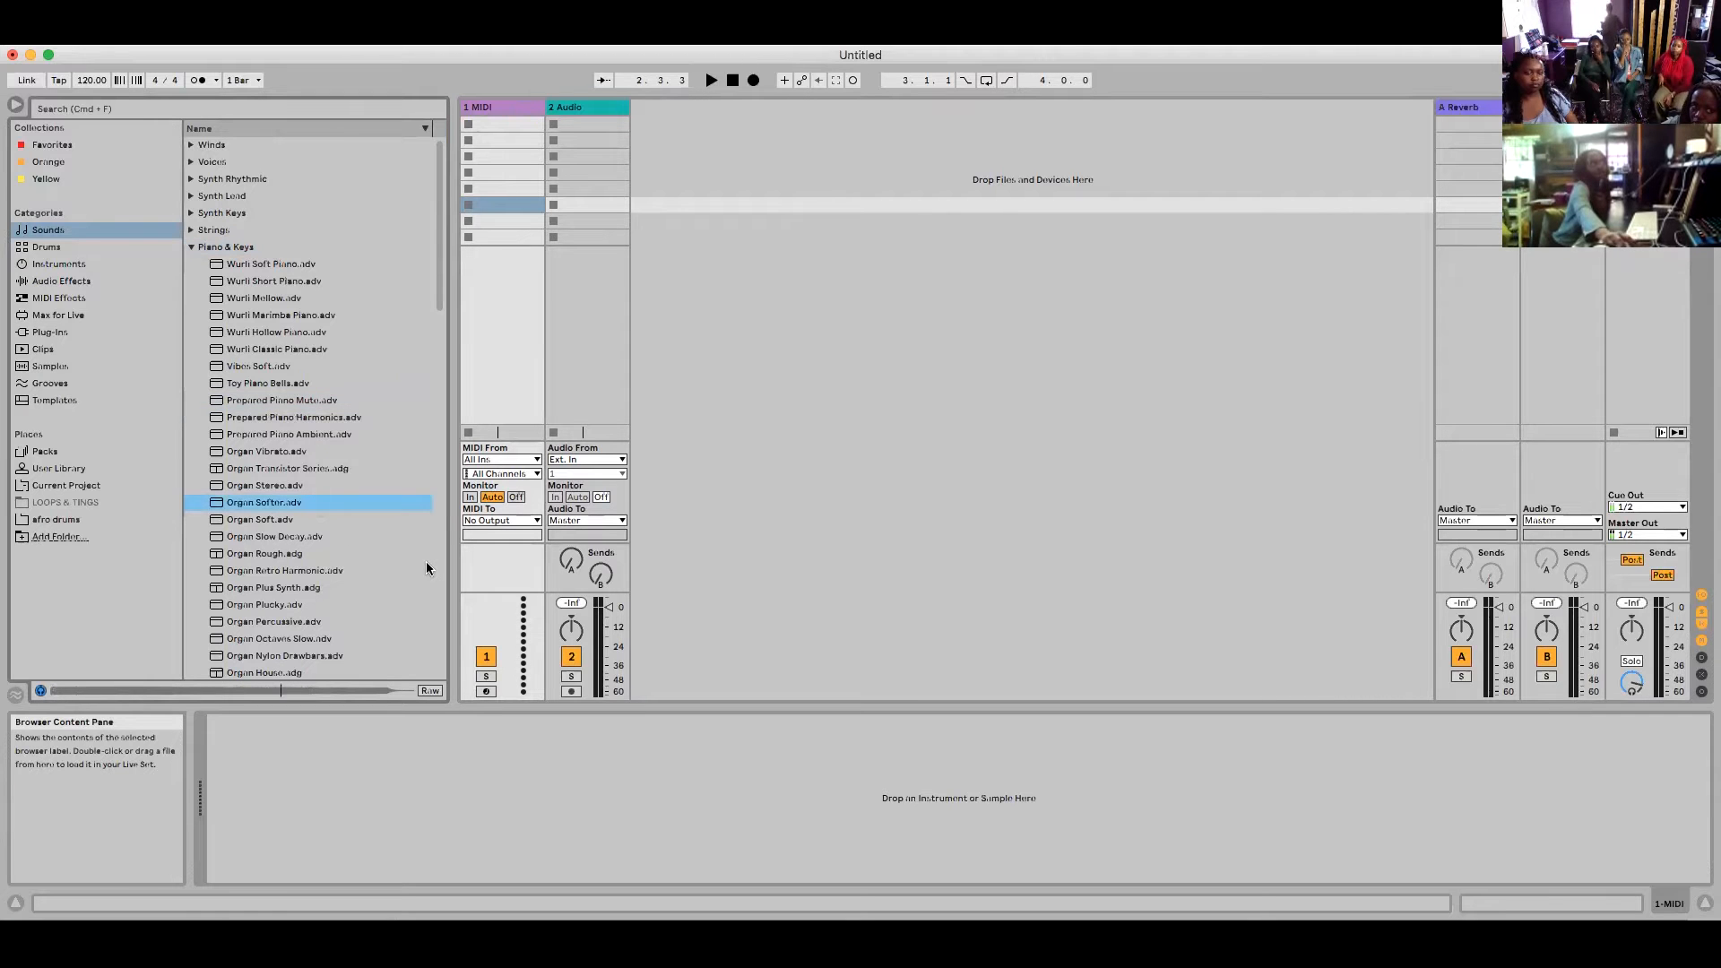
click(250, 335)
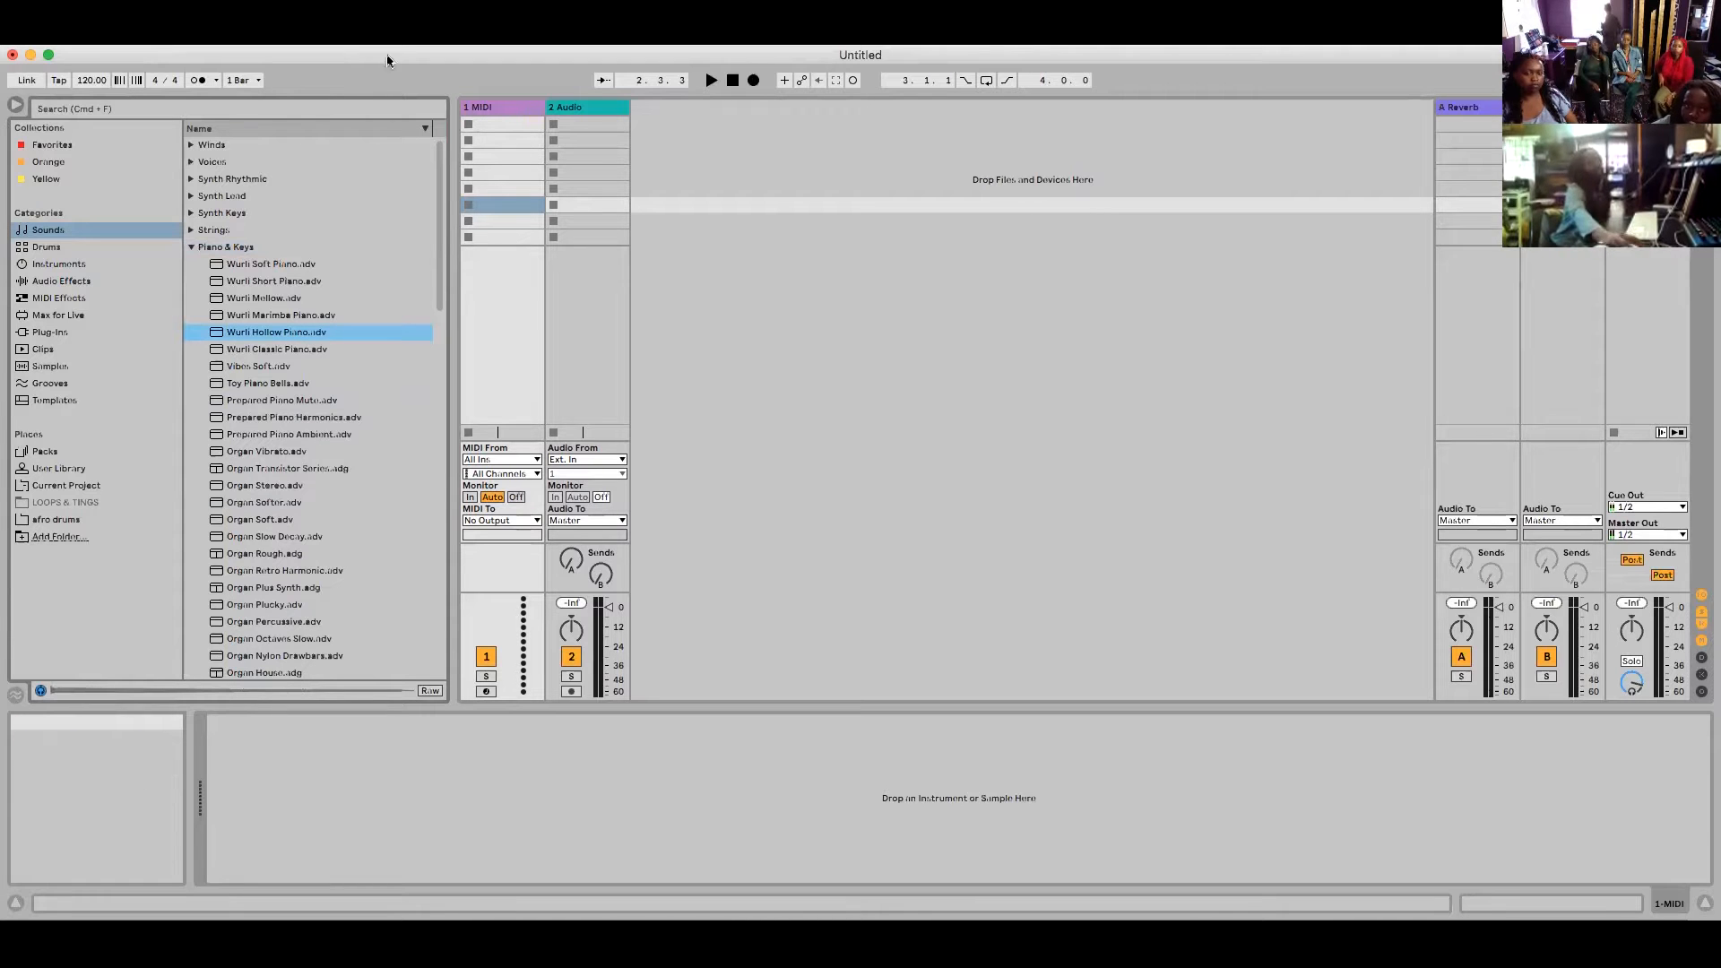
drag(265, 334, 493, 106)
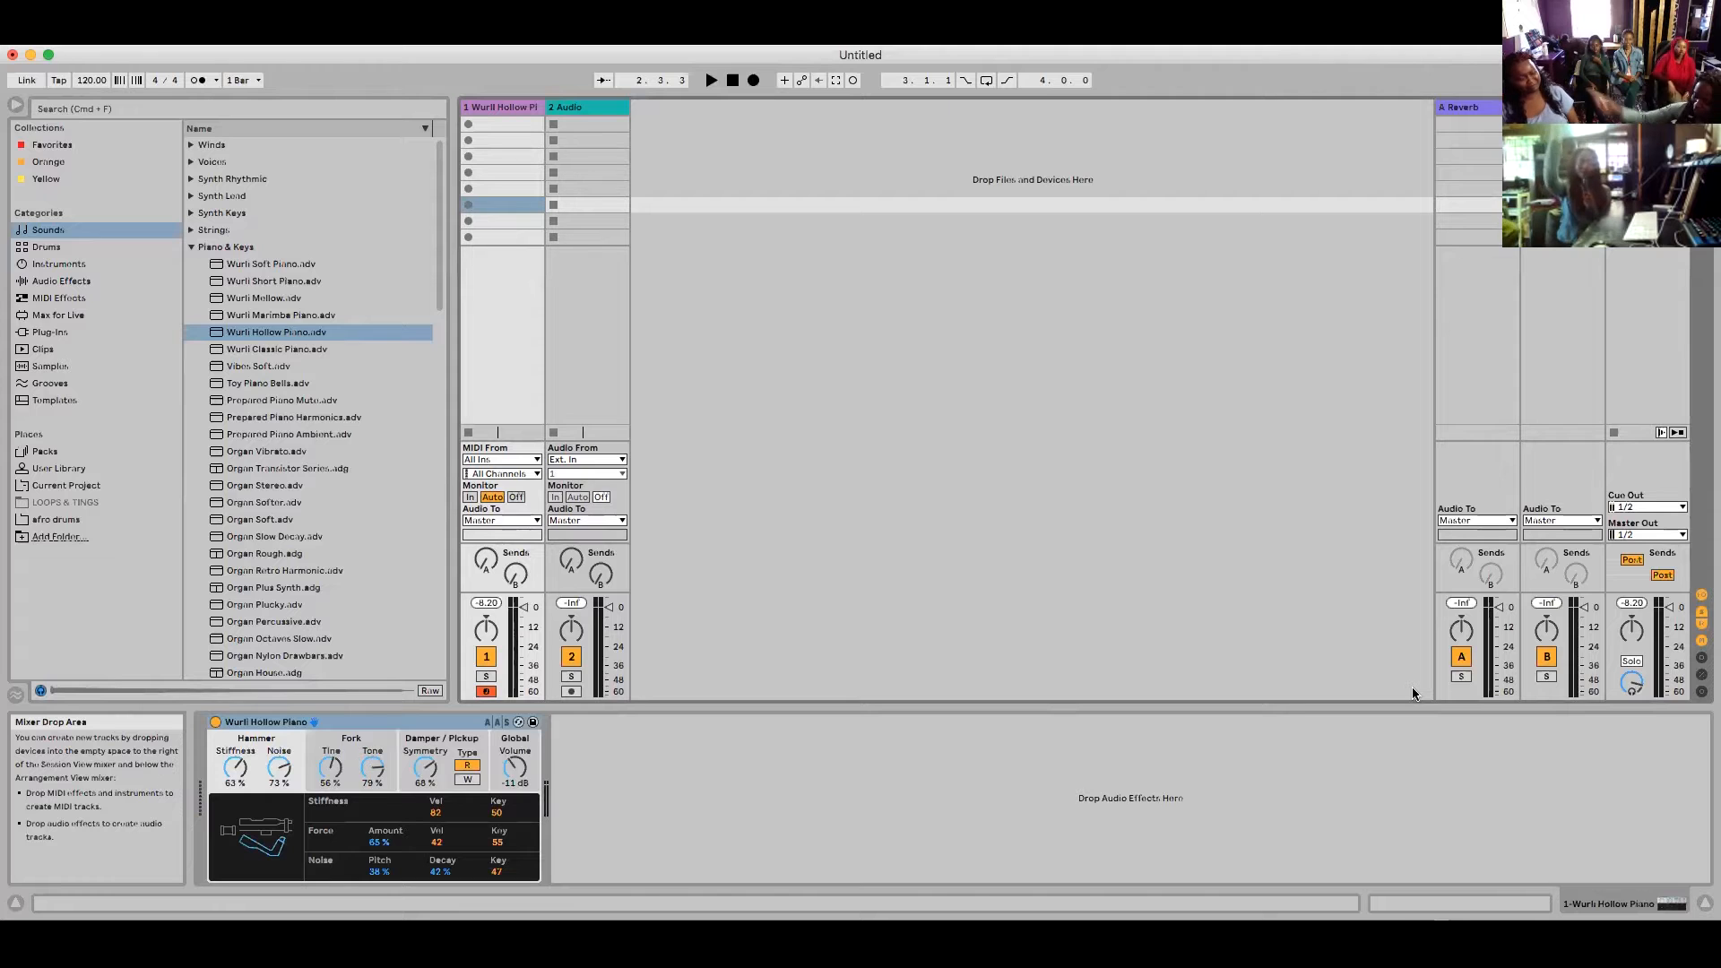
- Shift the computer keyboard's octave up to C5–D6 and back down through several octaves to try out the piano's range
key(x)
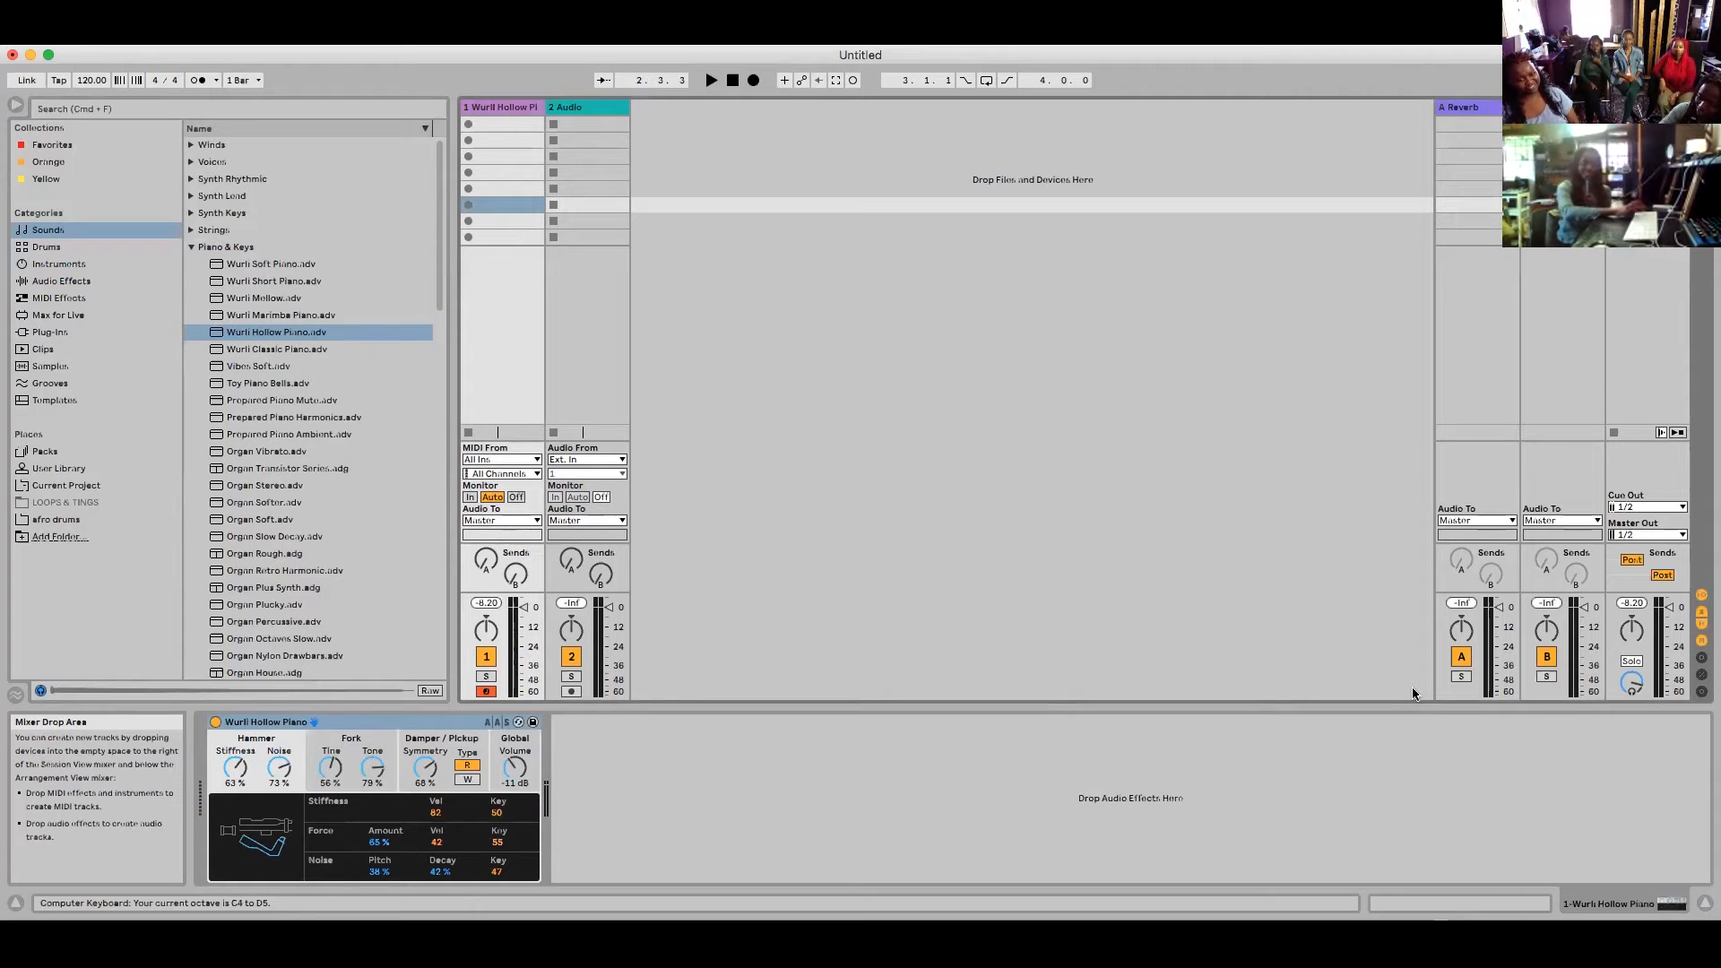
key(x)
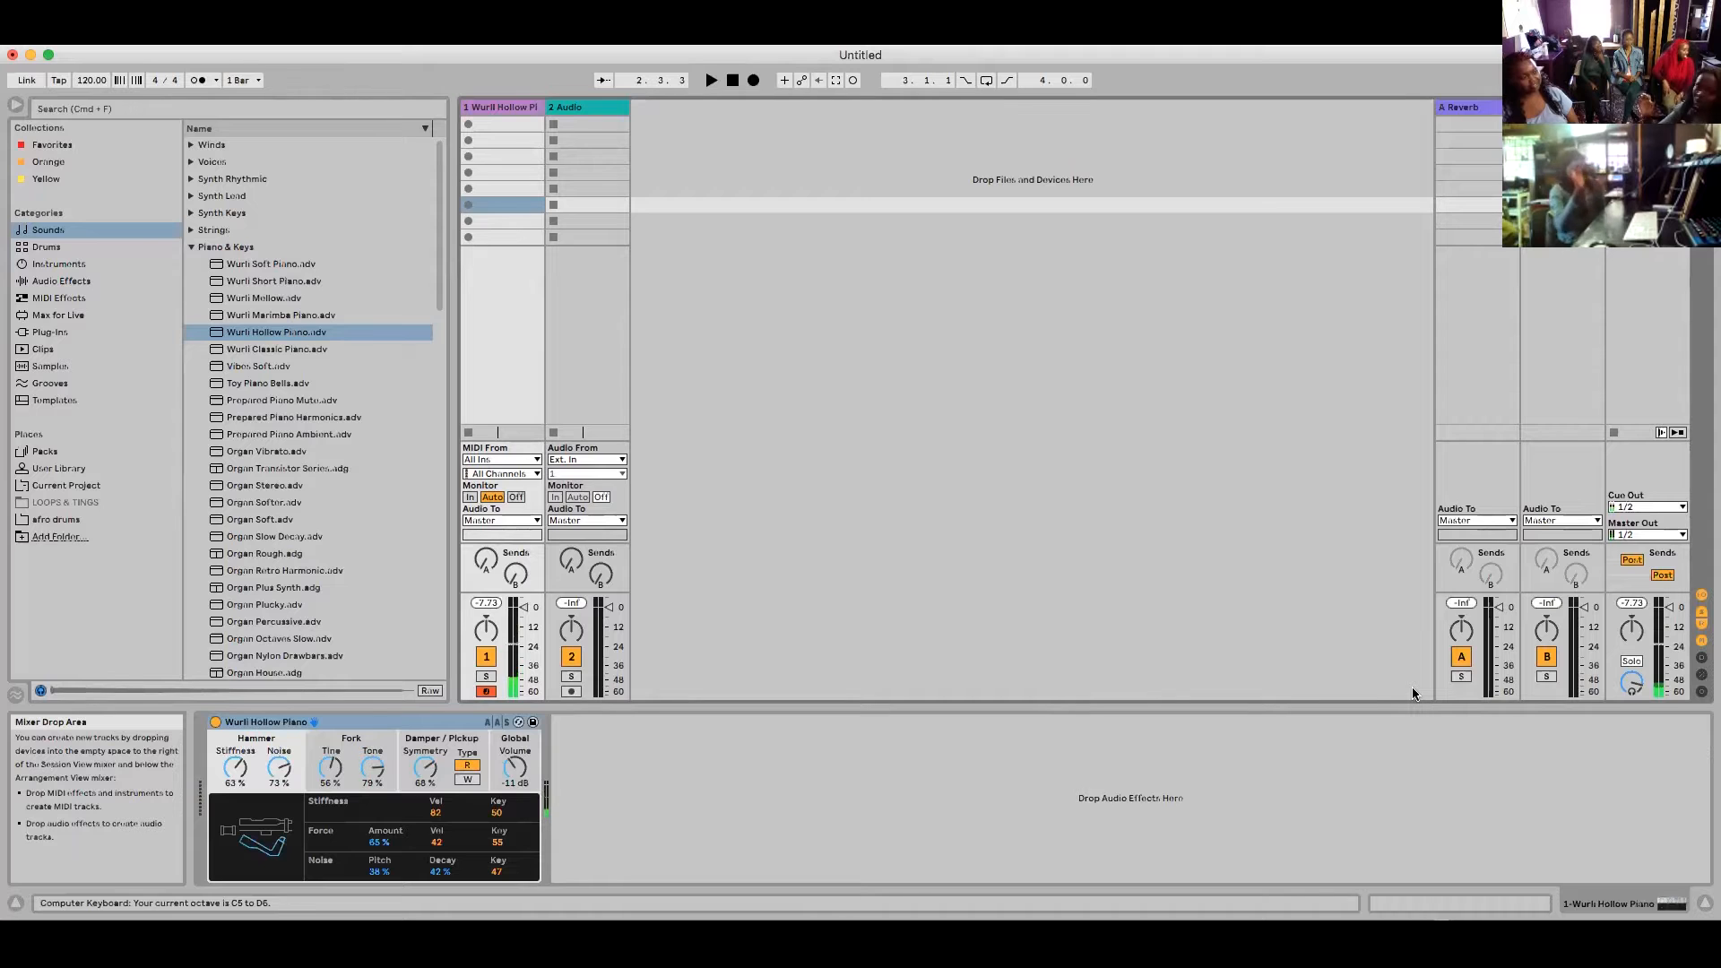
key(z)
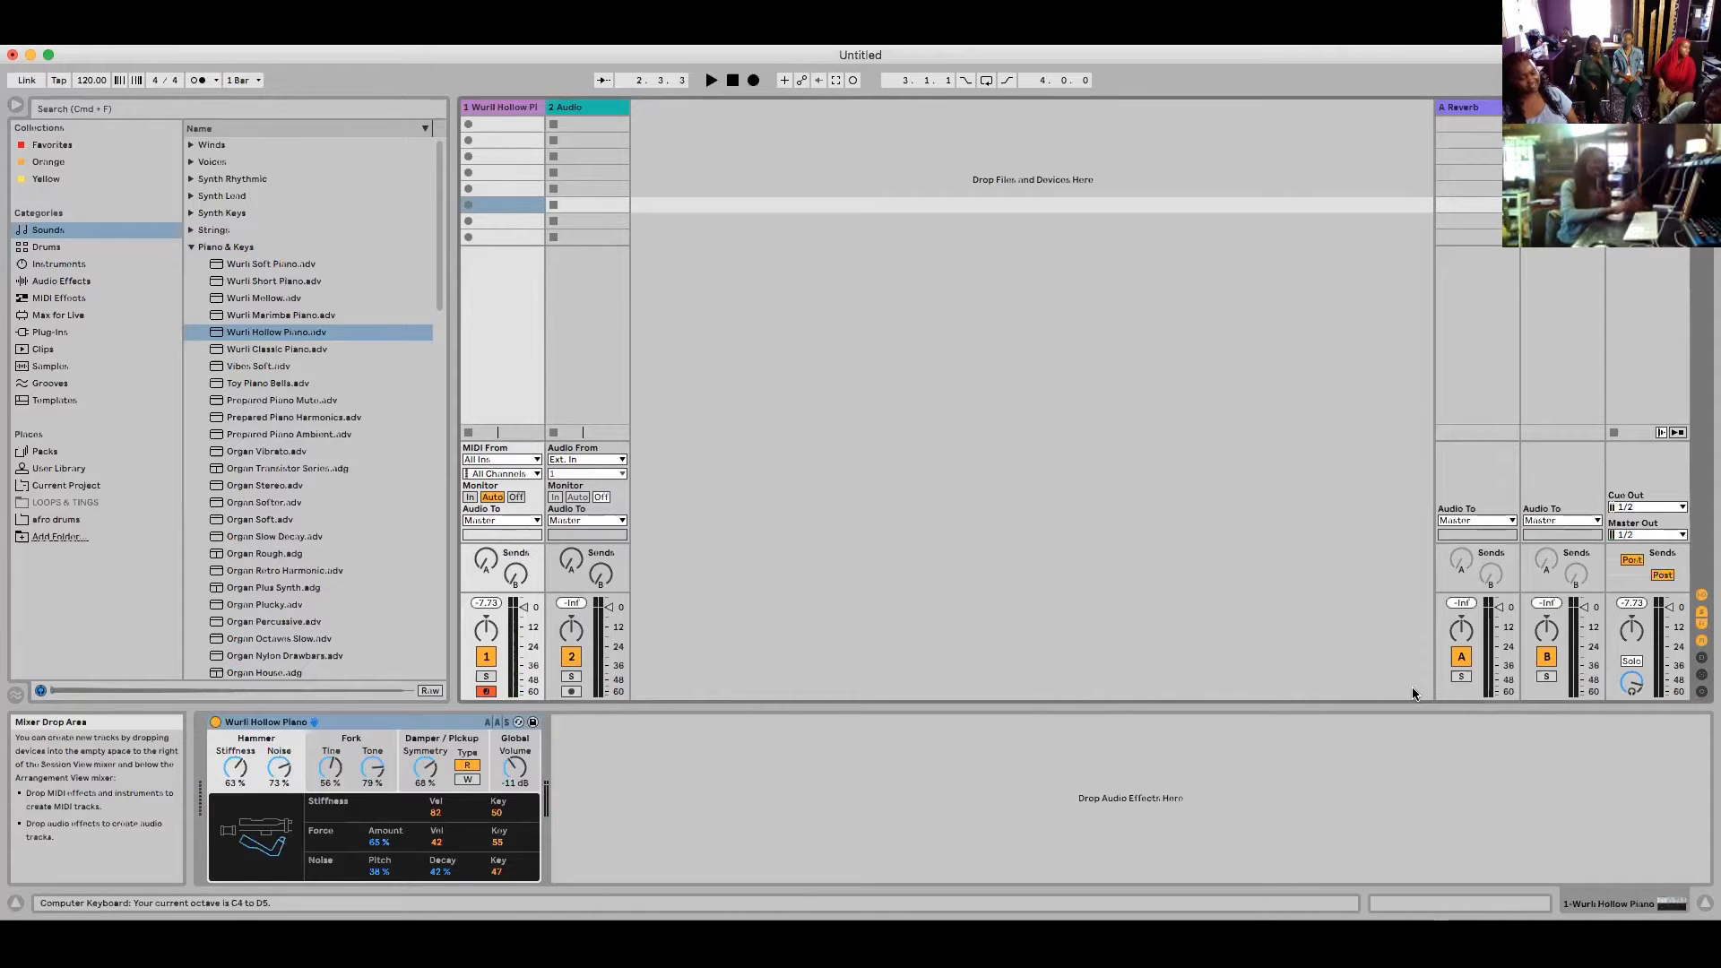
key(z)
key(z)
key(z)
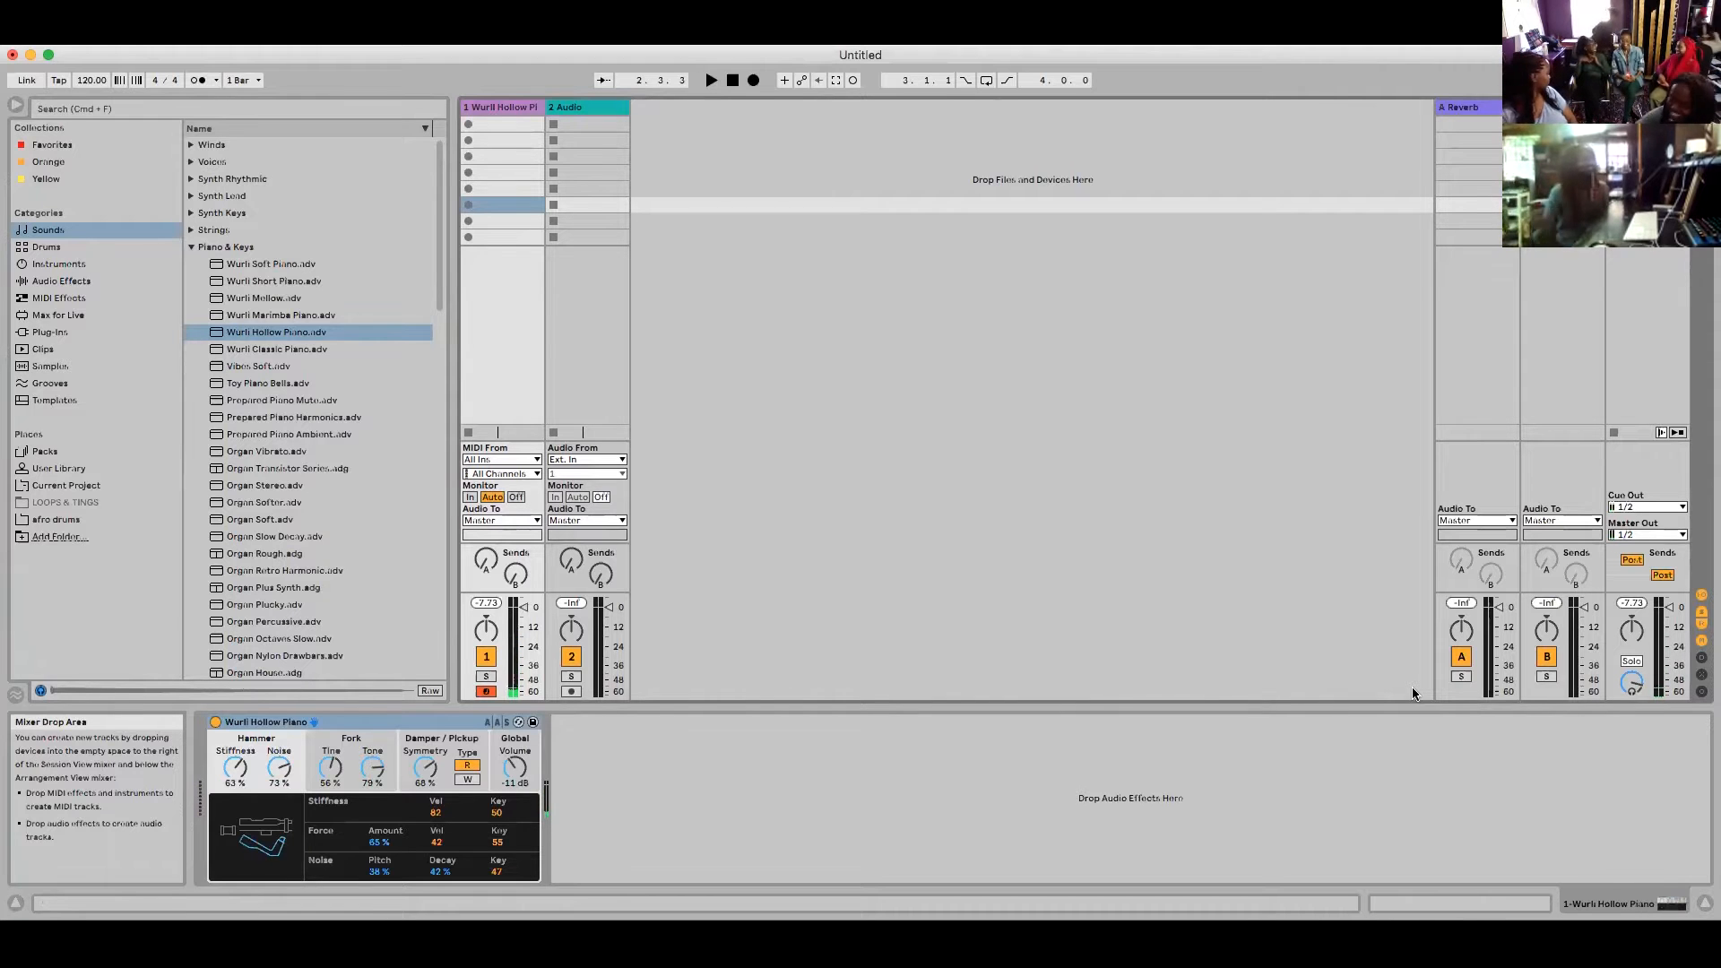
key(x)
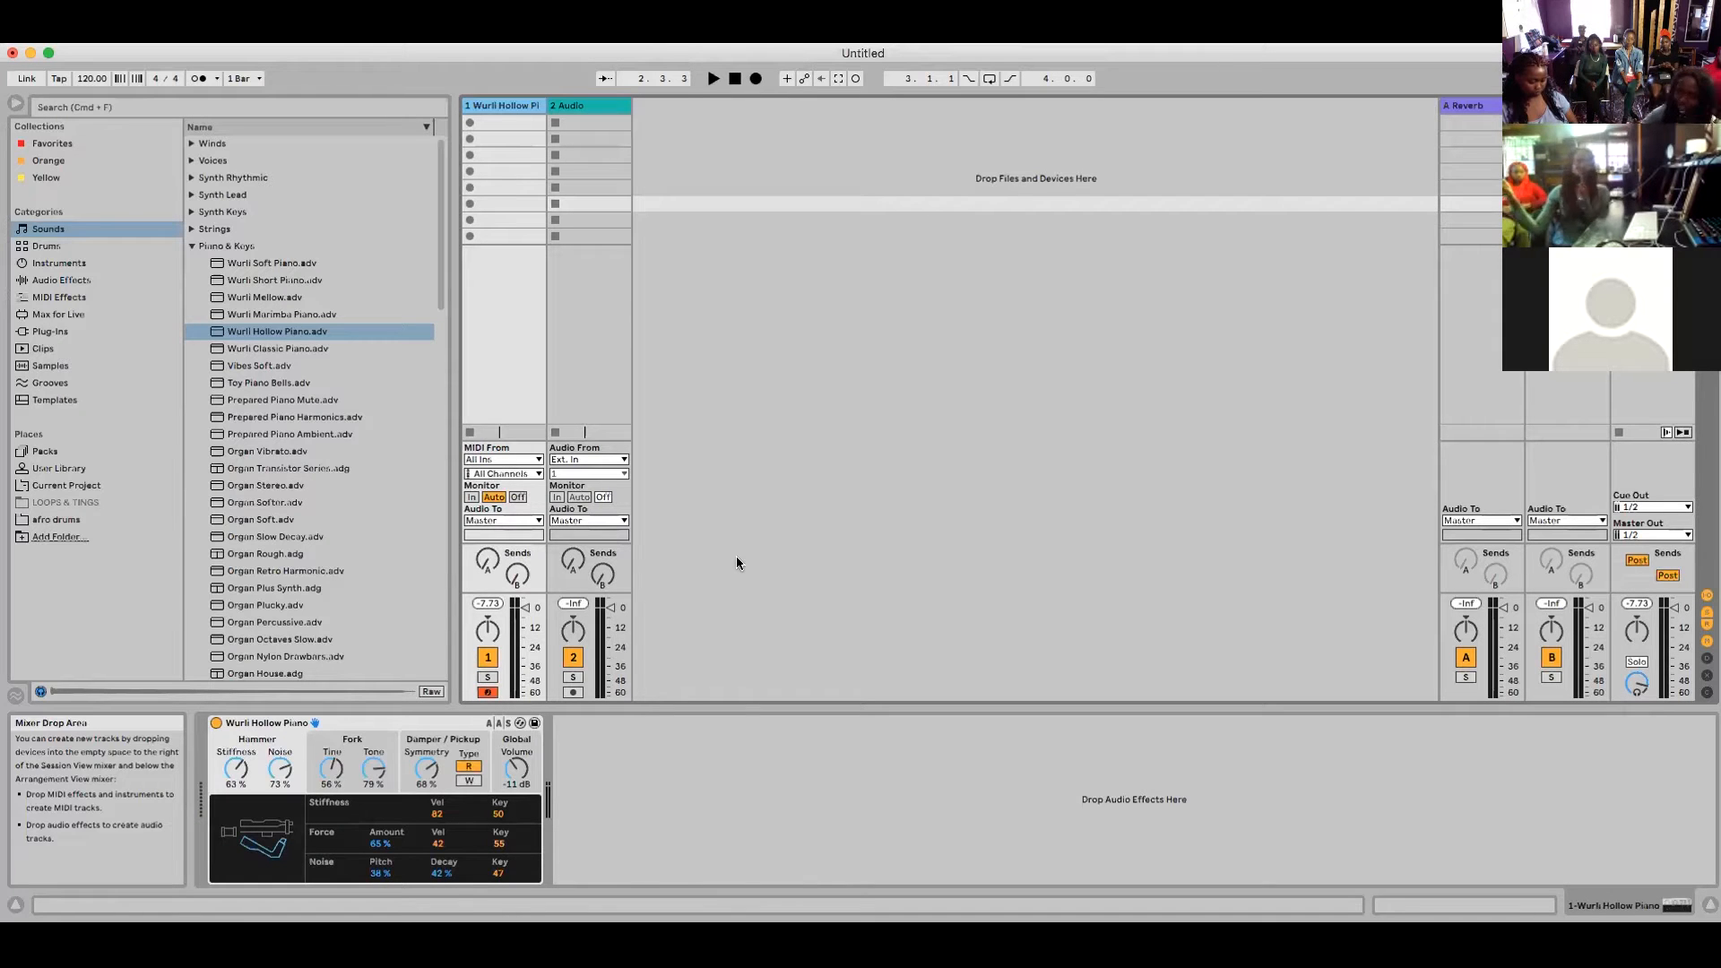
- Create an empty one-bar MIDI clip in the first slot of the Wurli Hollow Piano track and place the insert mark in its note grid
double_click(503, 122)
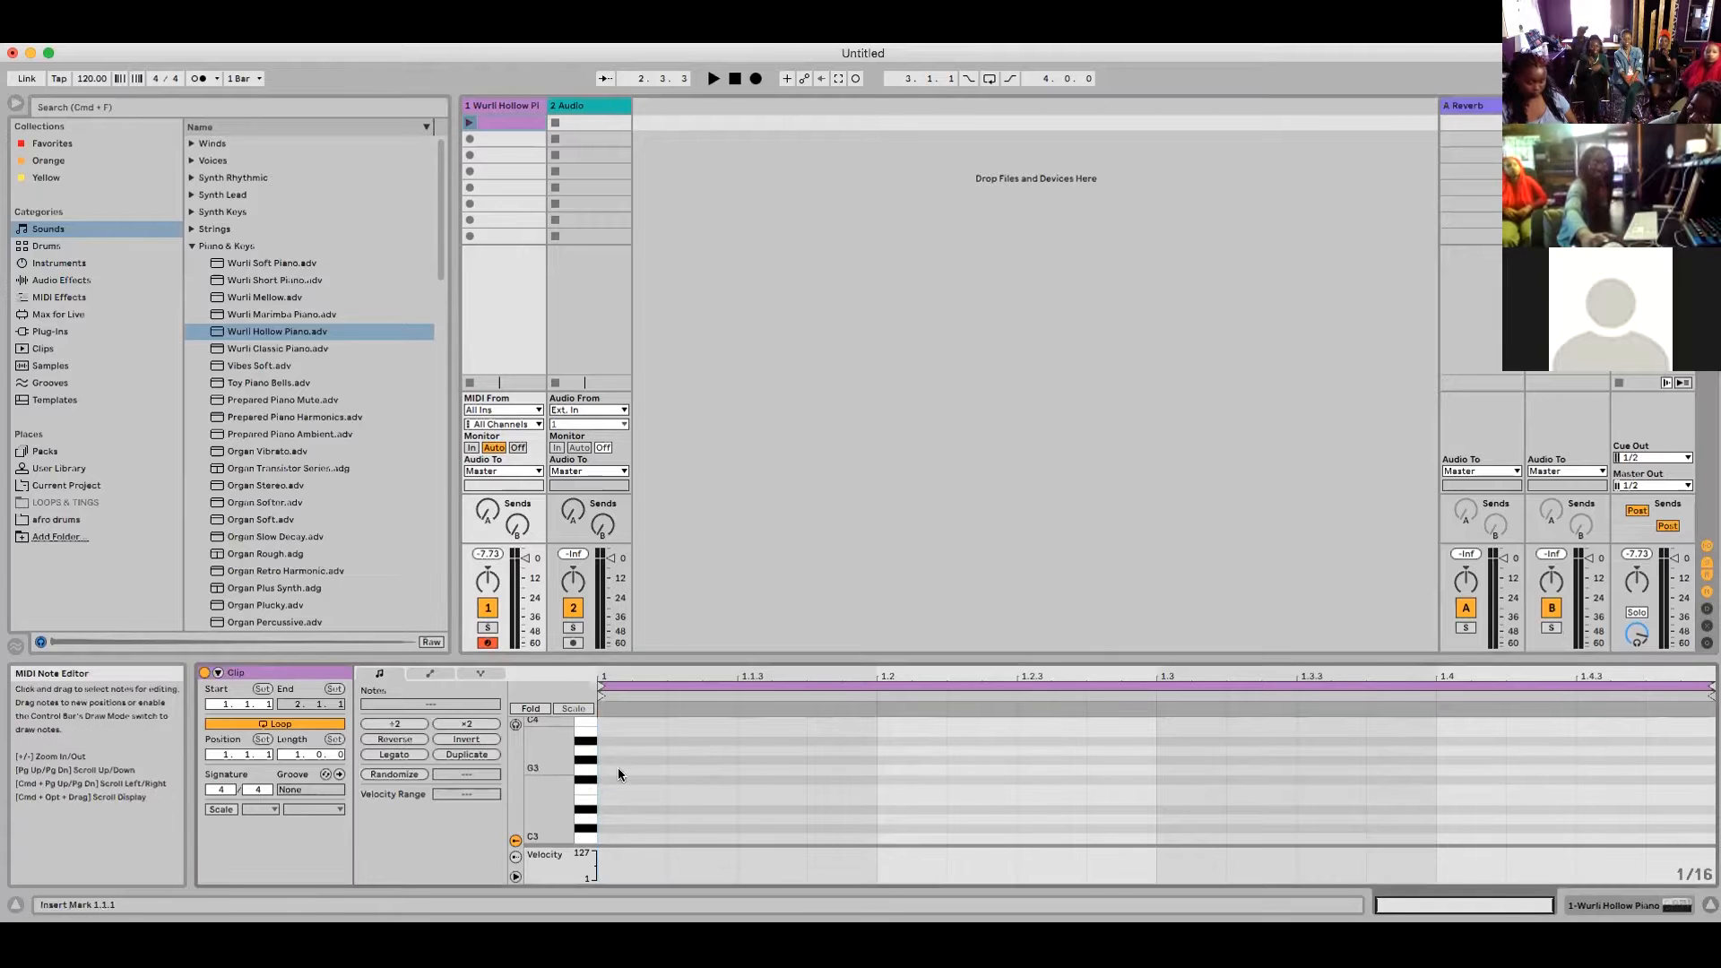
click(877, 773)
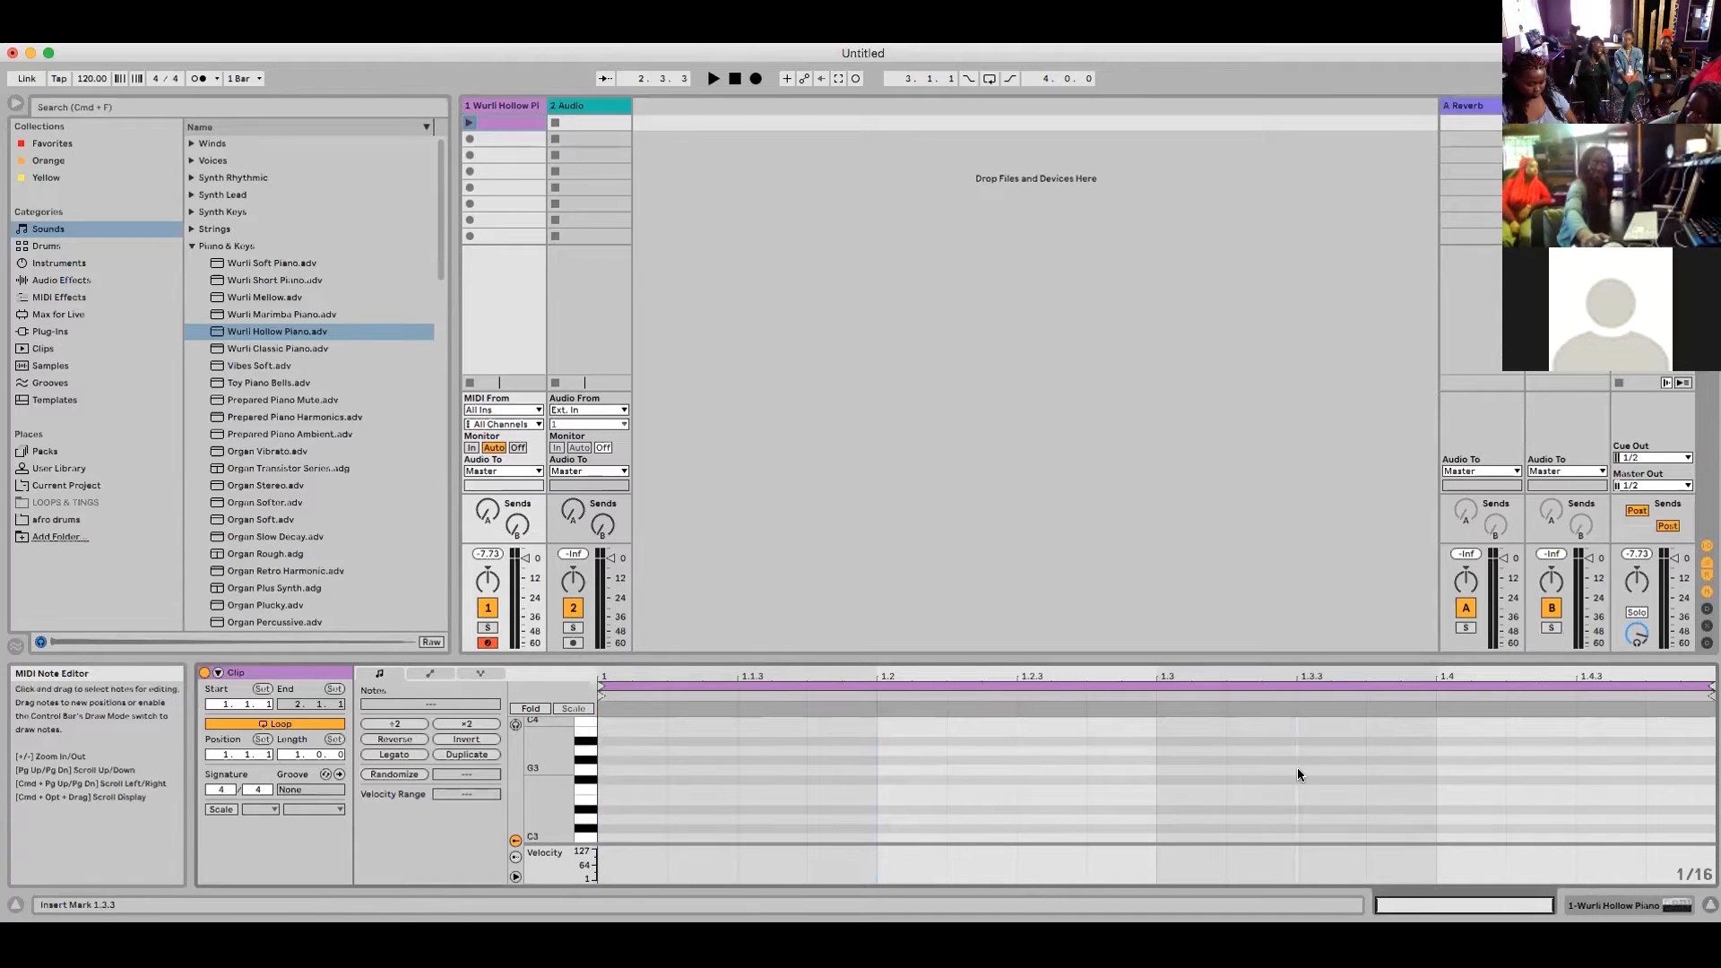
click(1578, 750)
click(731, 805)
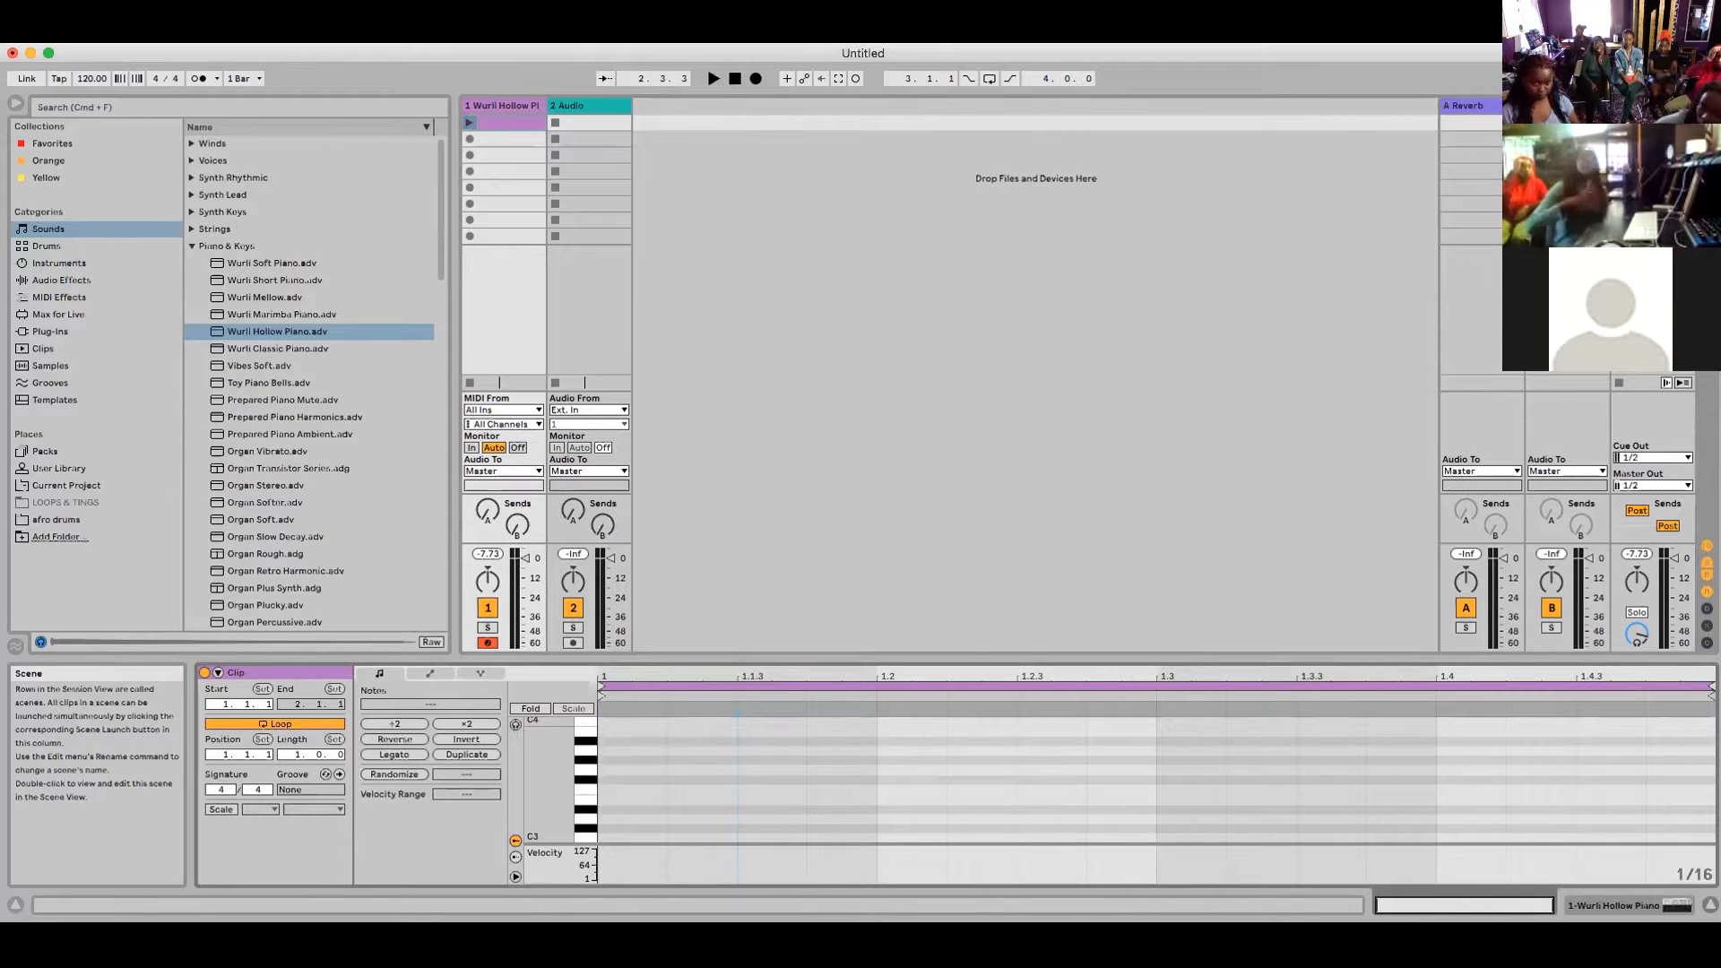
- Draw sixteenth notes E3, B3, F#3 and C4 on beats 1, 2, 3 and 4 of the clip
click(647, 798)
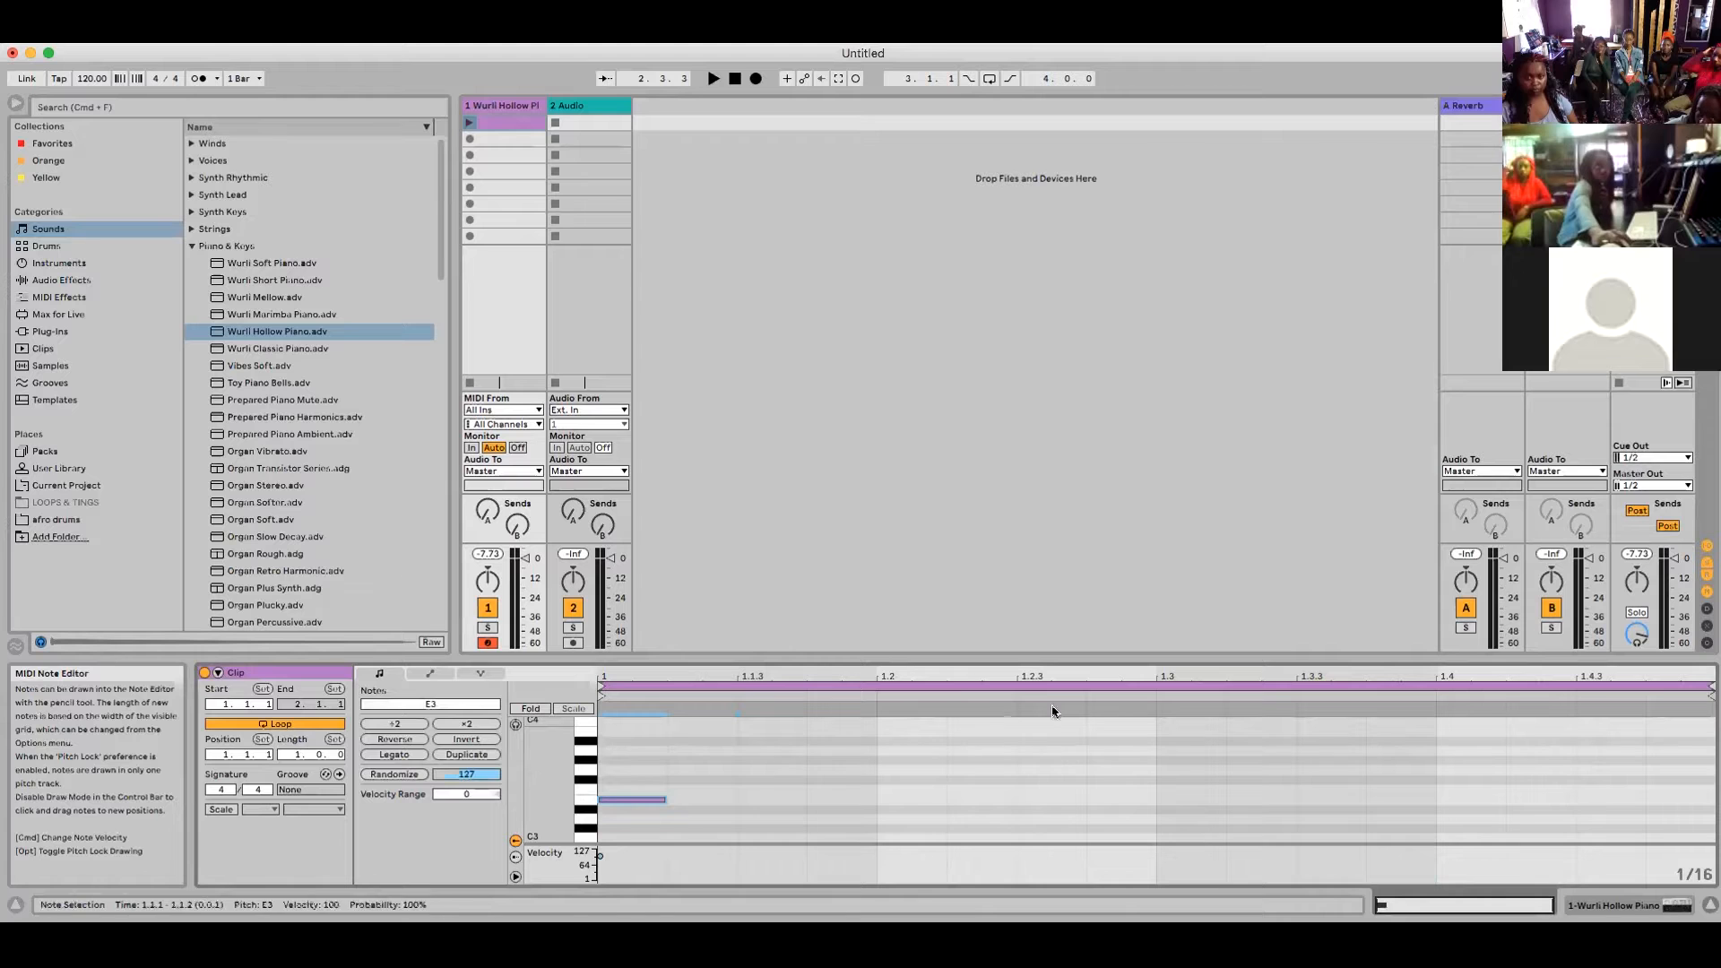
click(889, 730)
click(1167, 779)
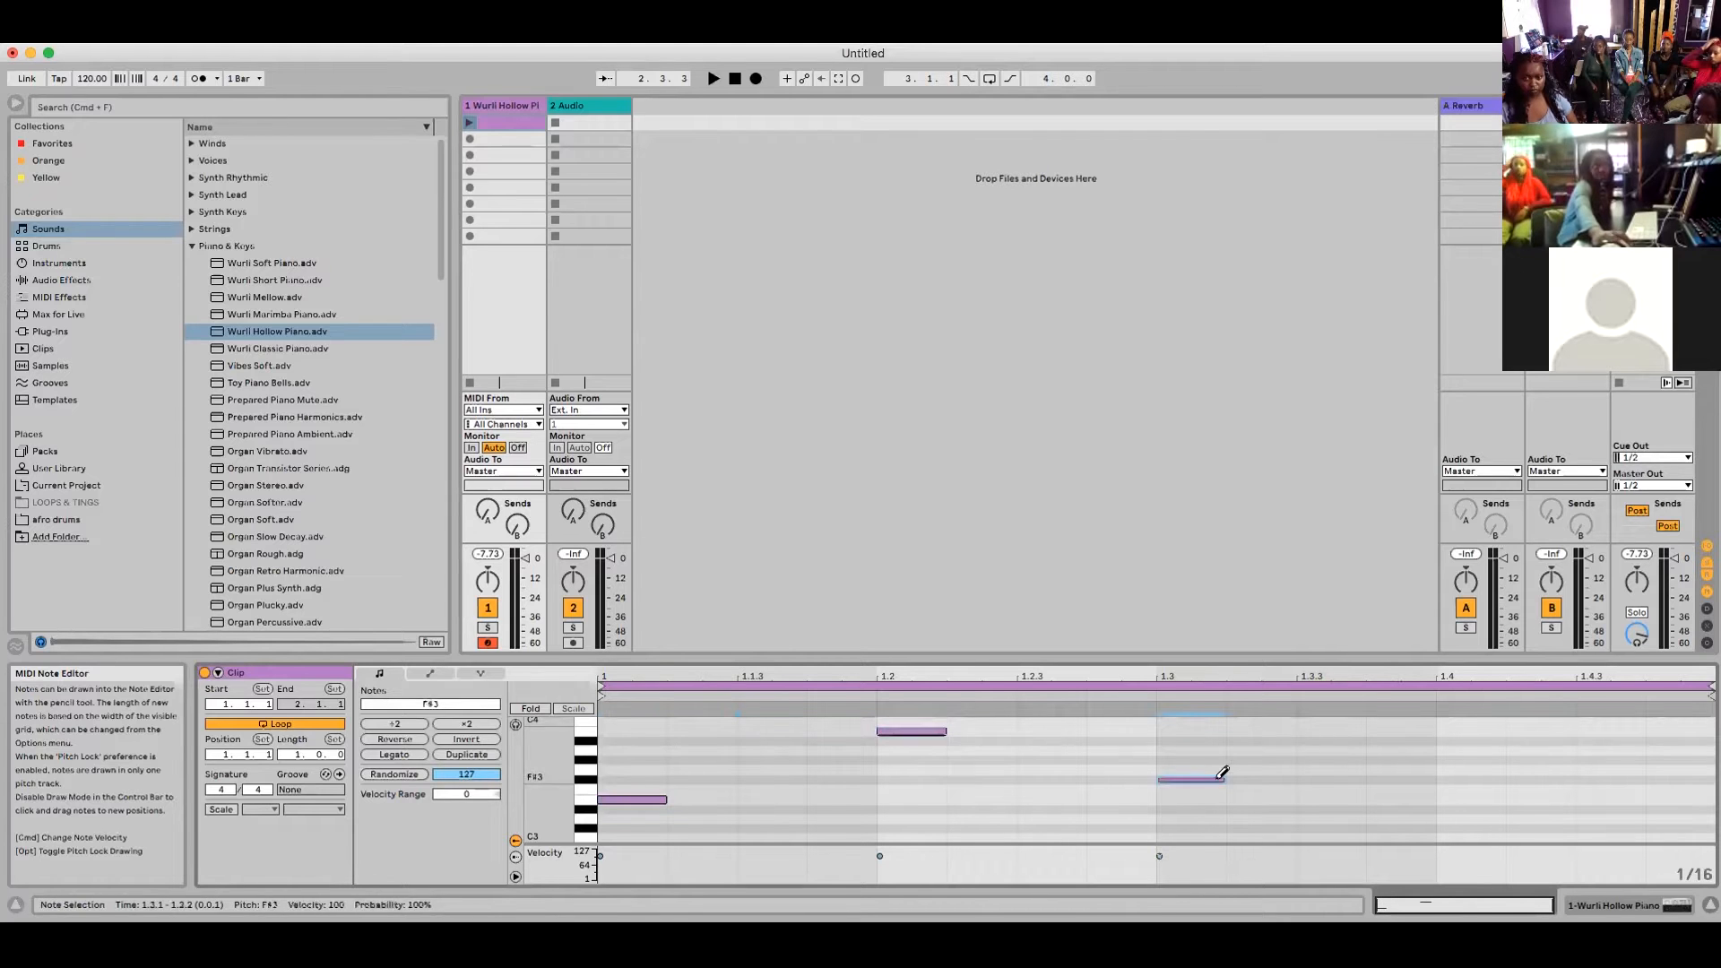
click(1489, 720)
- Launch the first piano clip to hear the looping melody and stop playback
key(space)
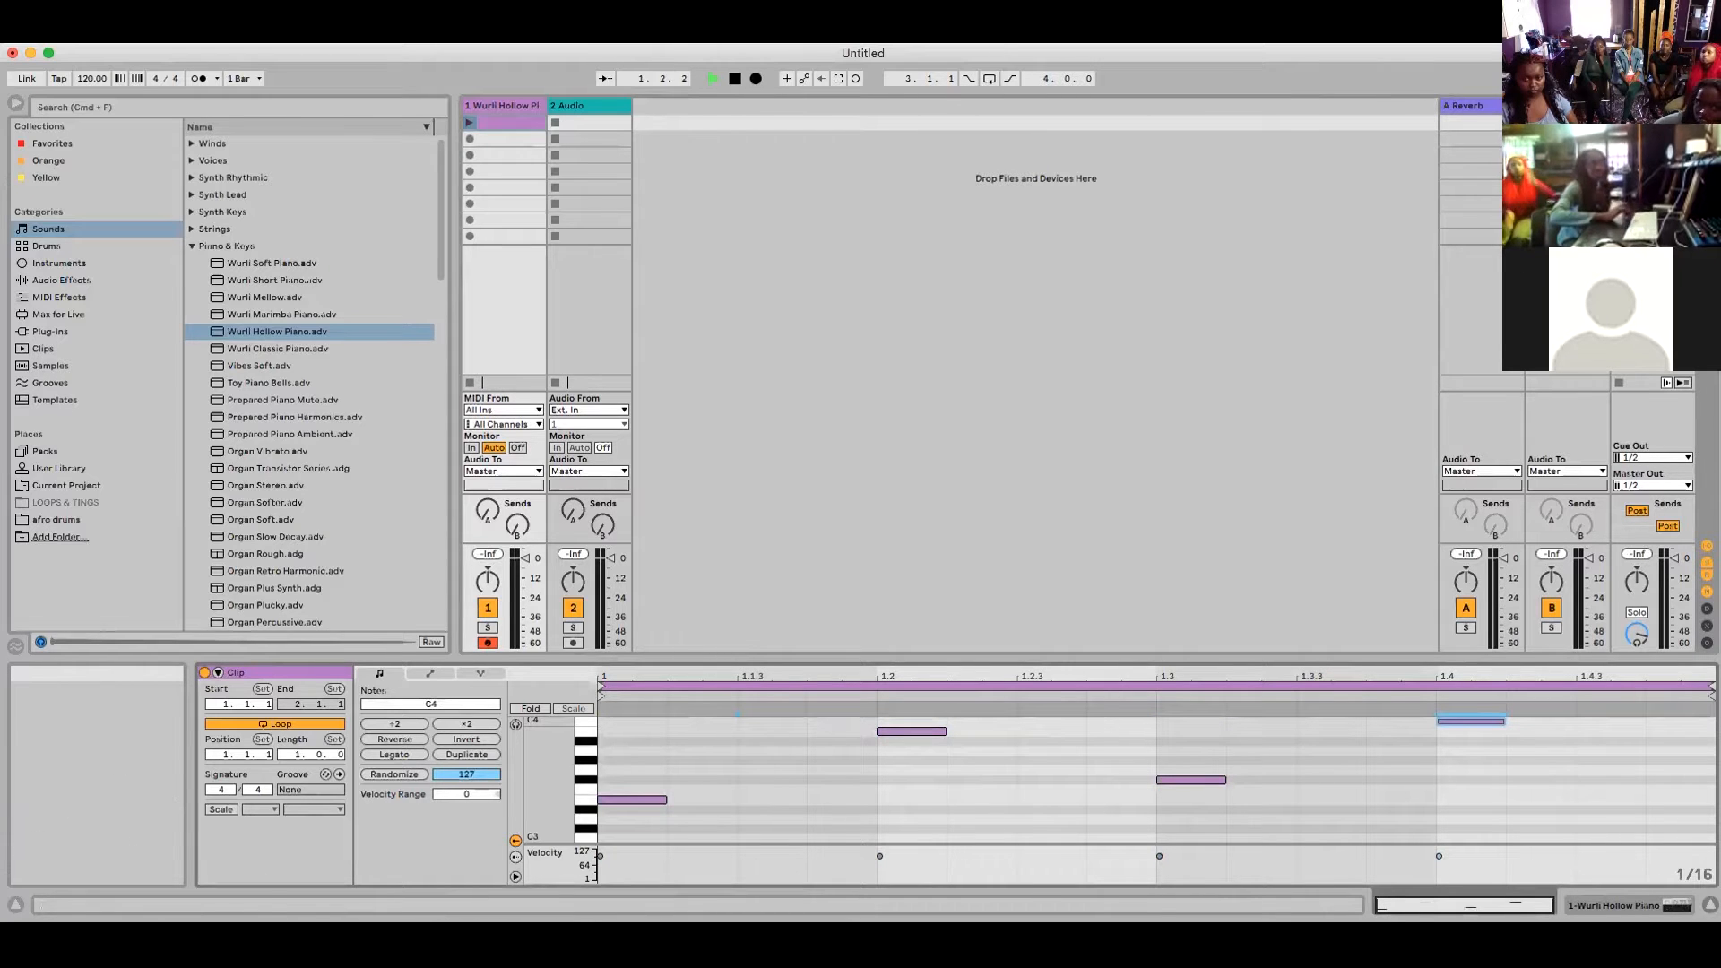
click(465, 125)
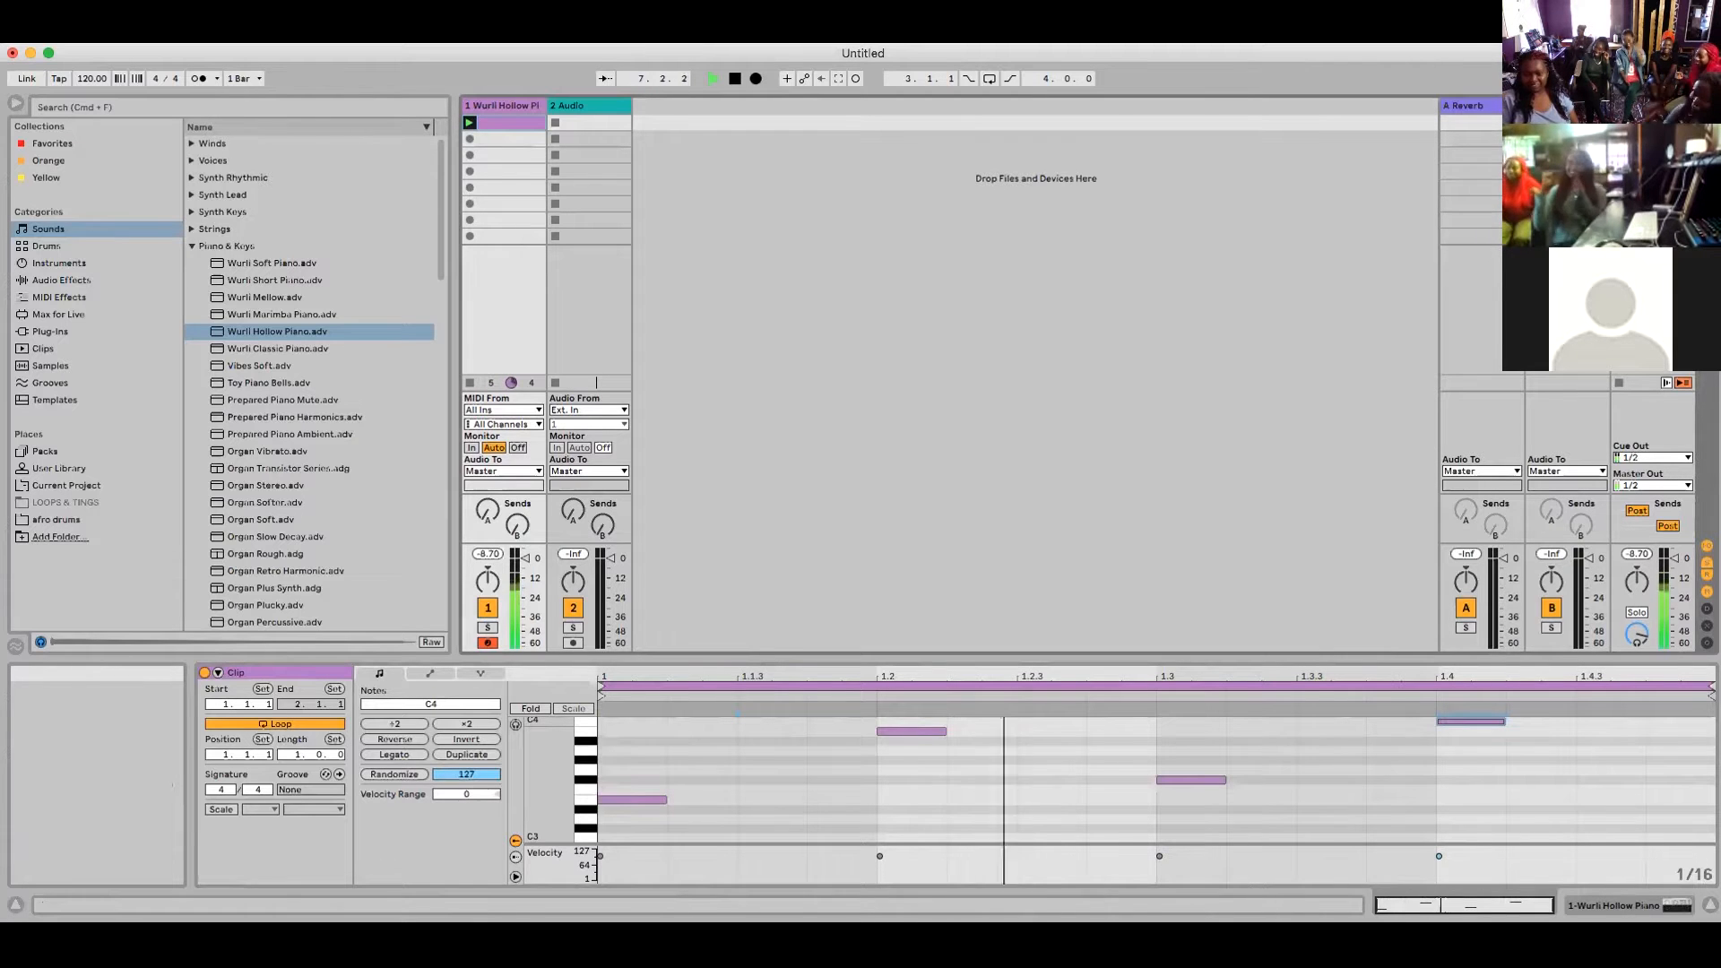
key(space)
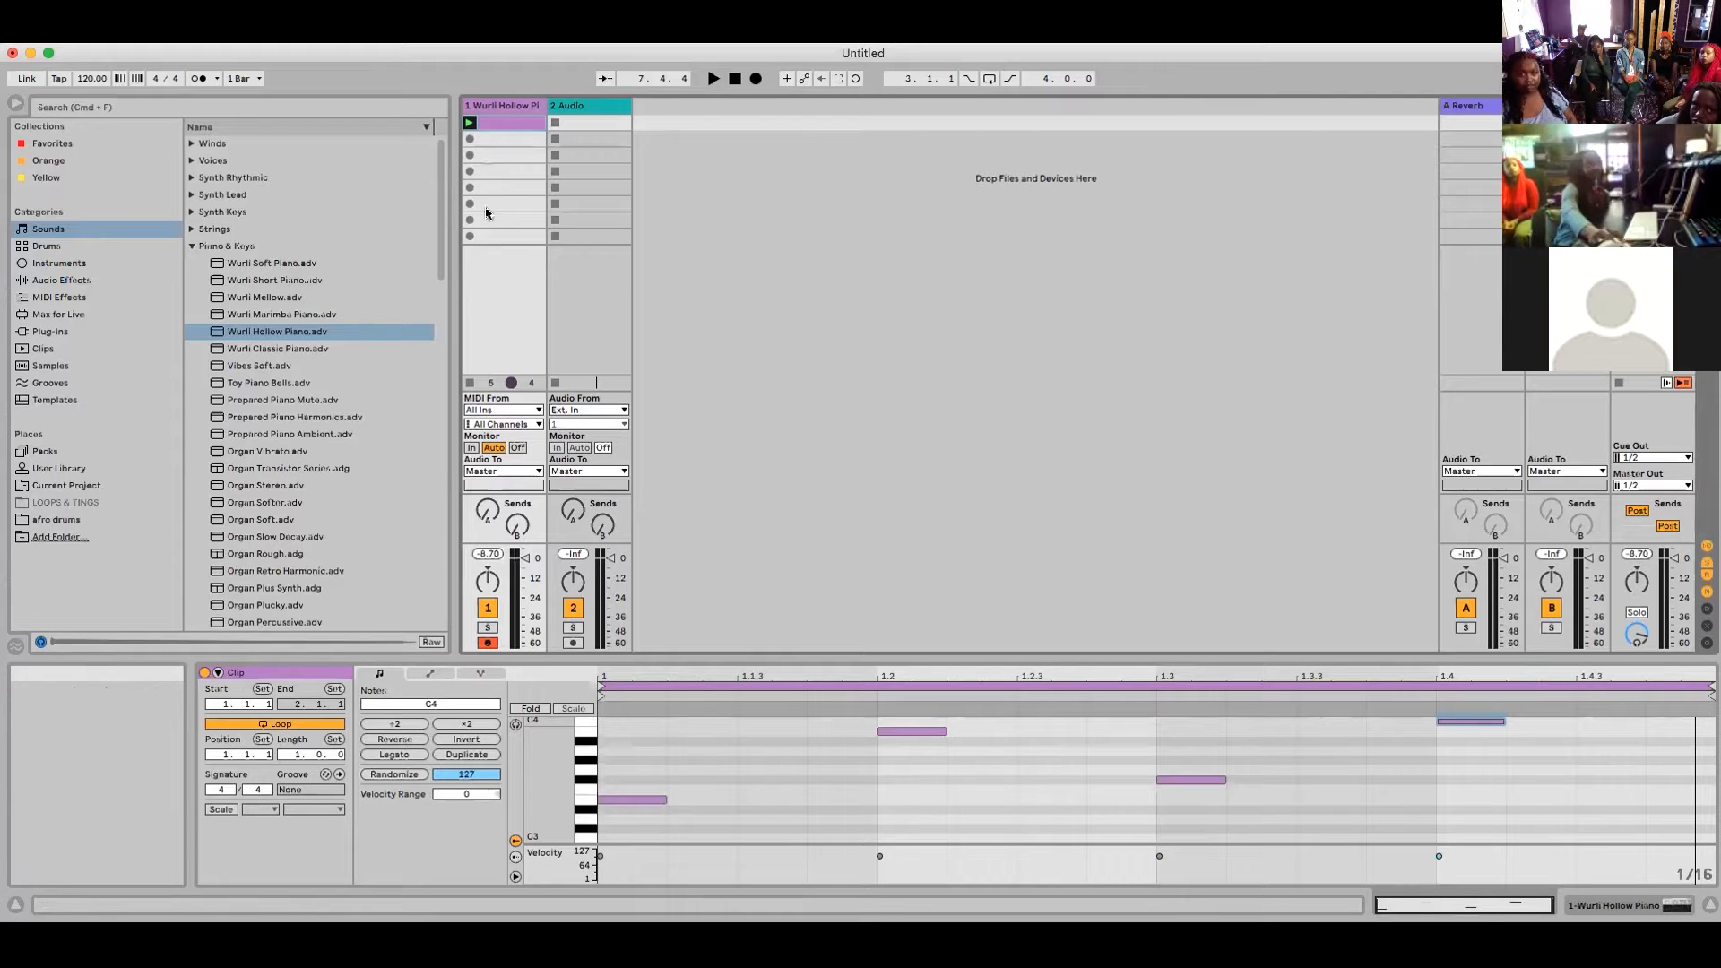
- Create an empty MIDI clip in the piano track's second slot and return to the first clip
click(498, 138)
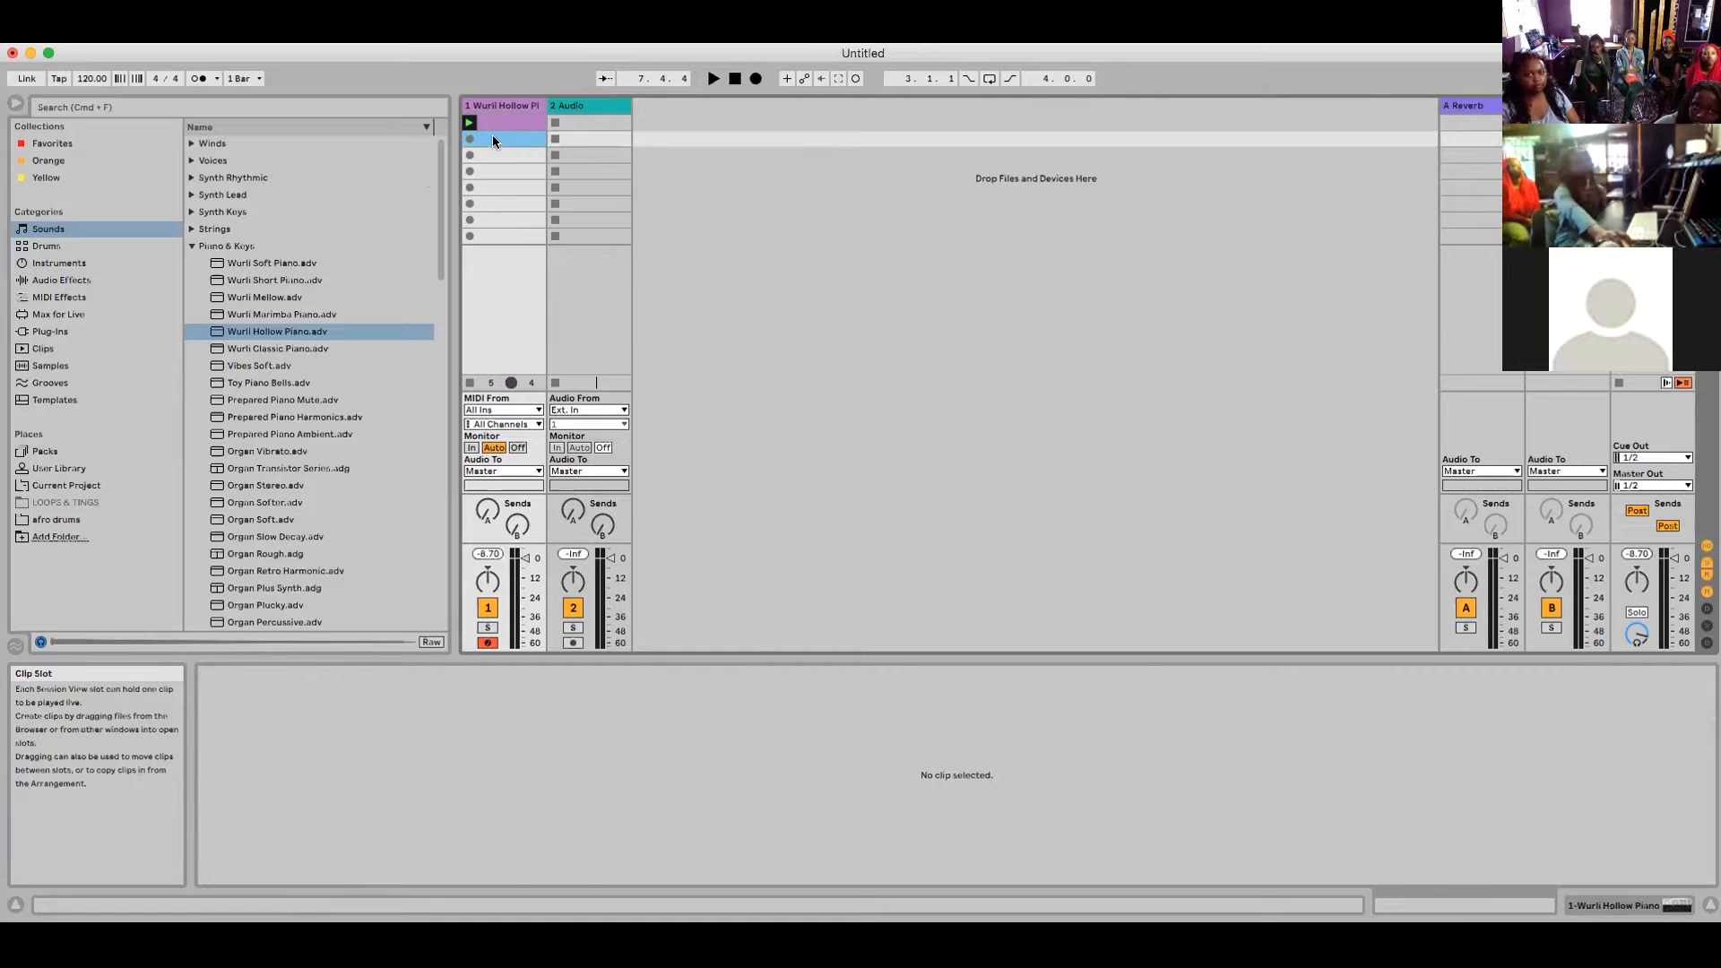
double_click(492, 139)
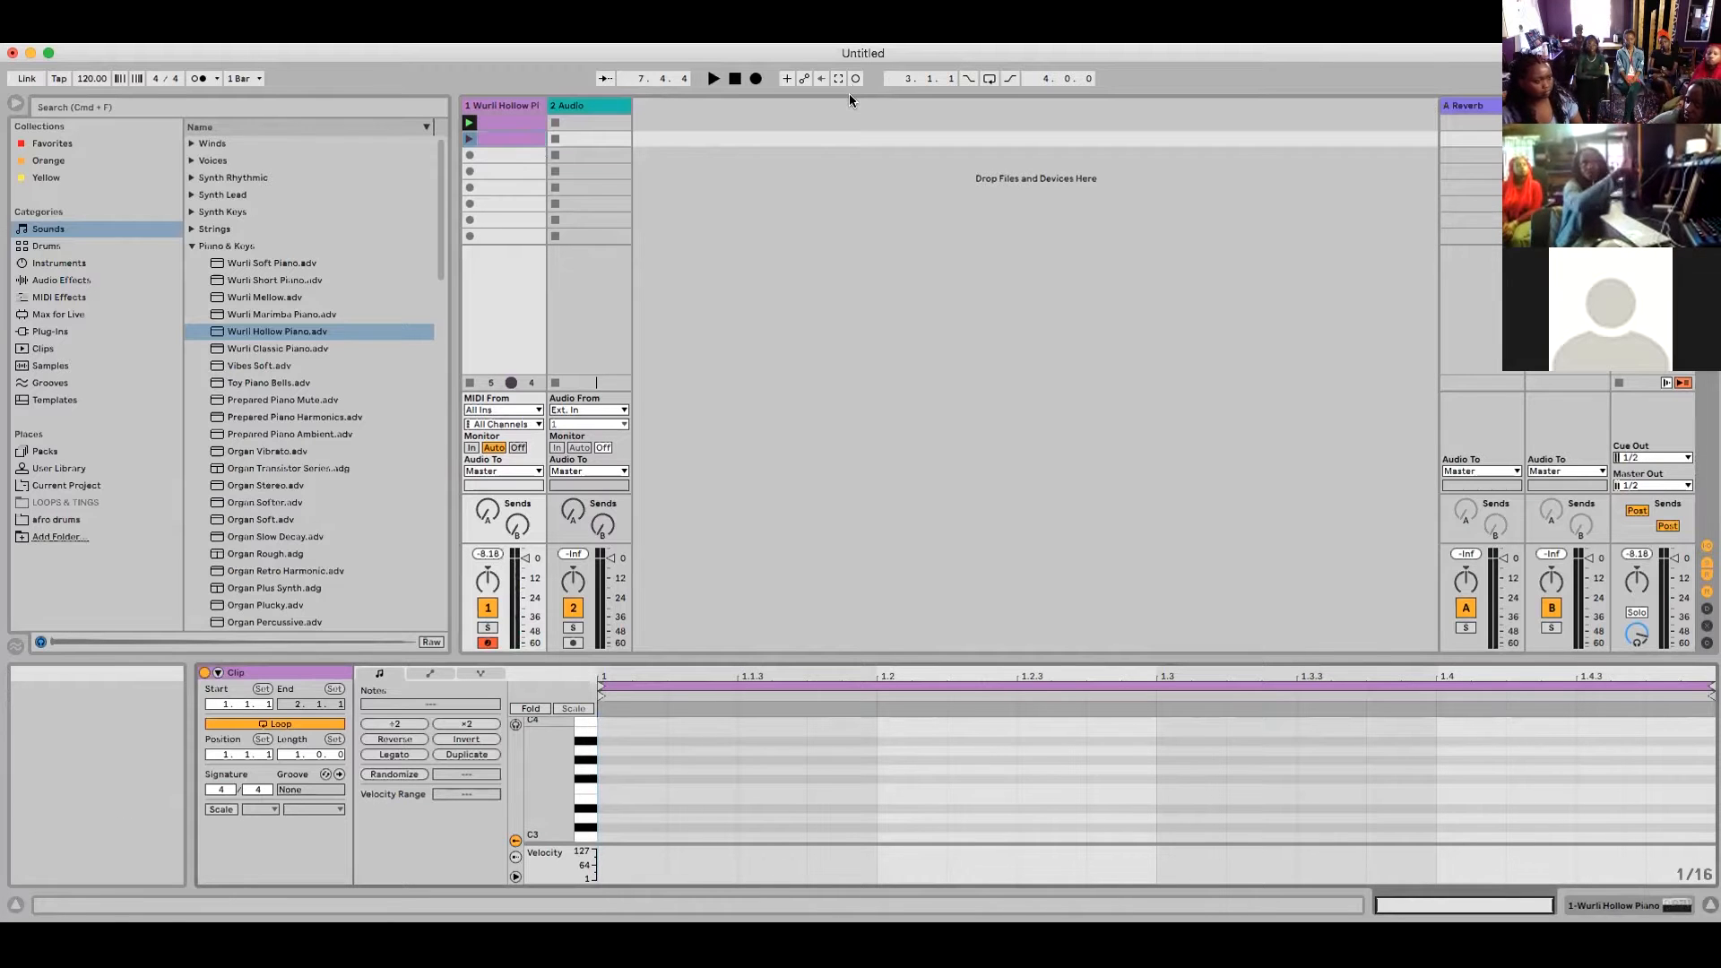
click(489, 128)
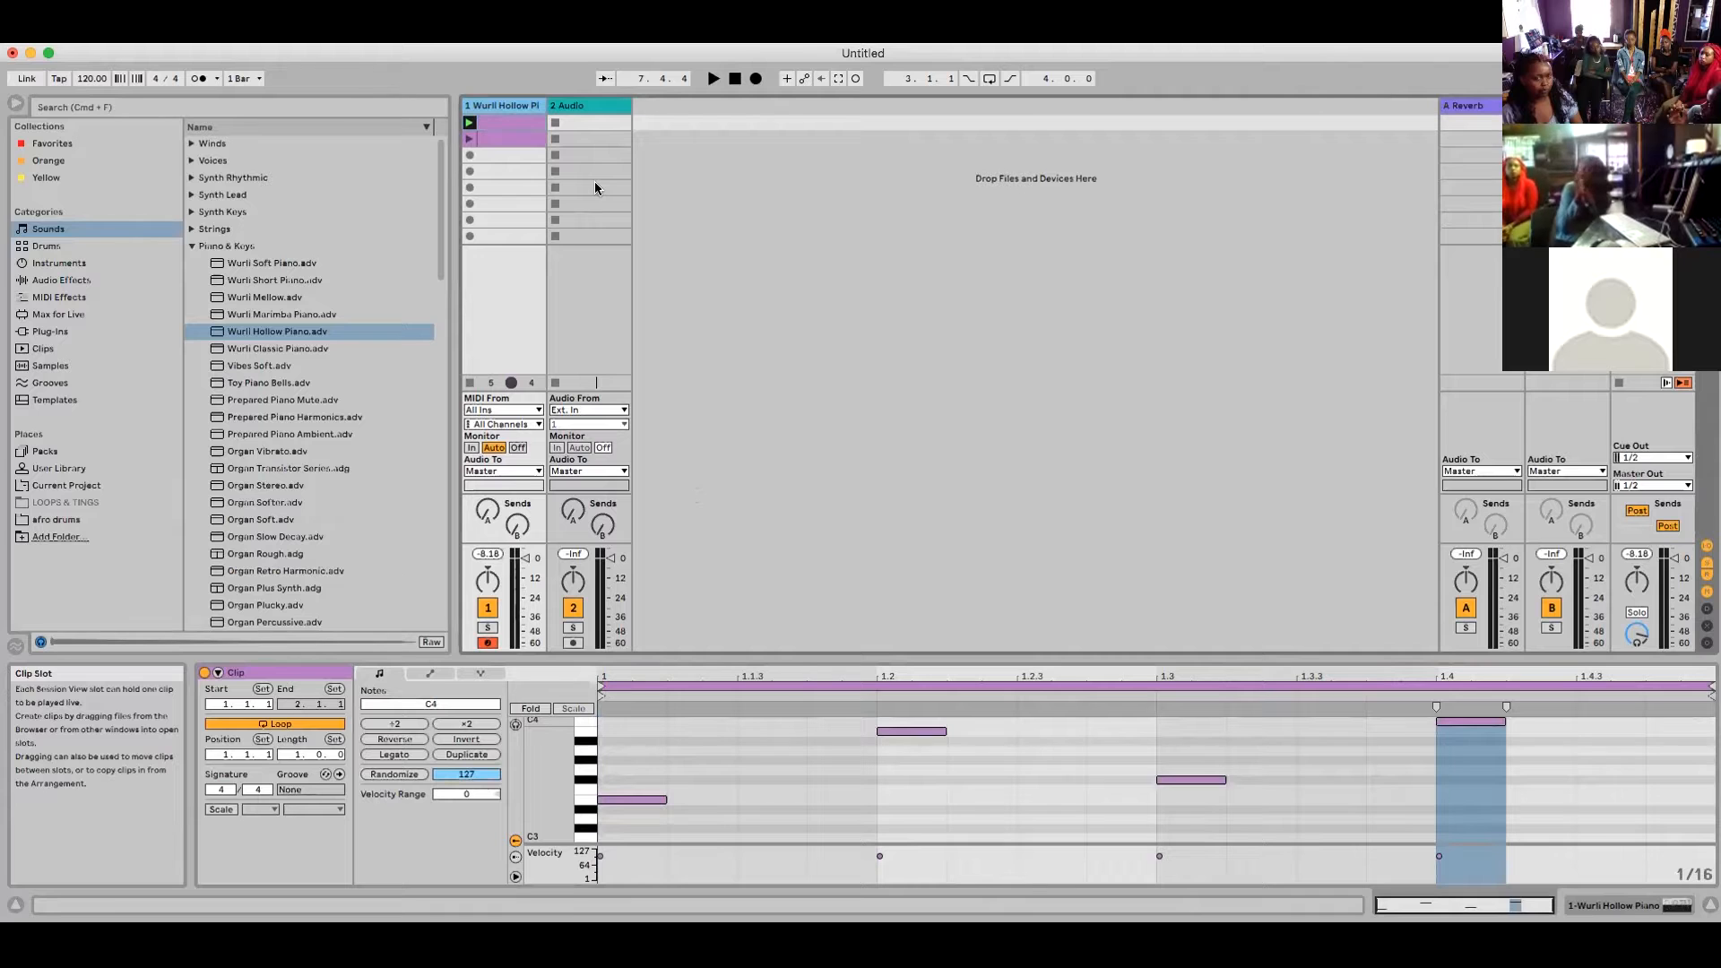
- Duplicate the Wurli Hollow Piano track and open the copied track's first clip
right_click(509, 109)
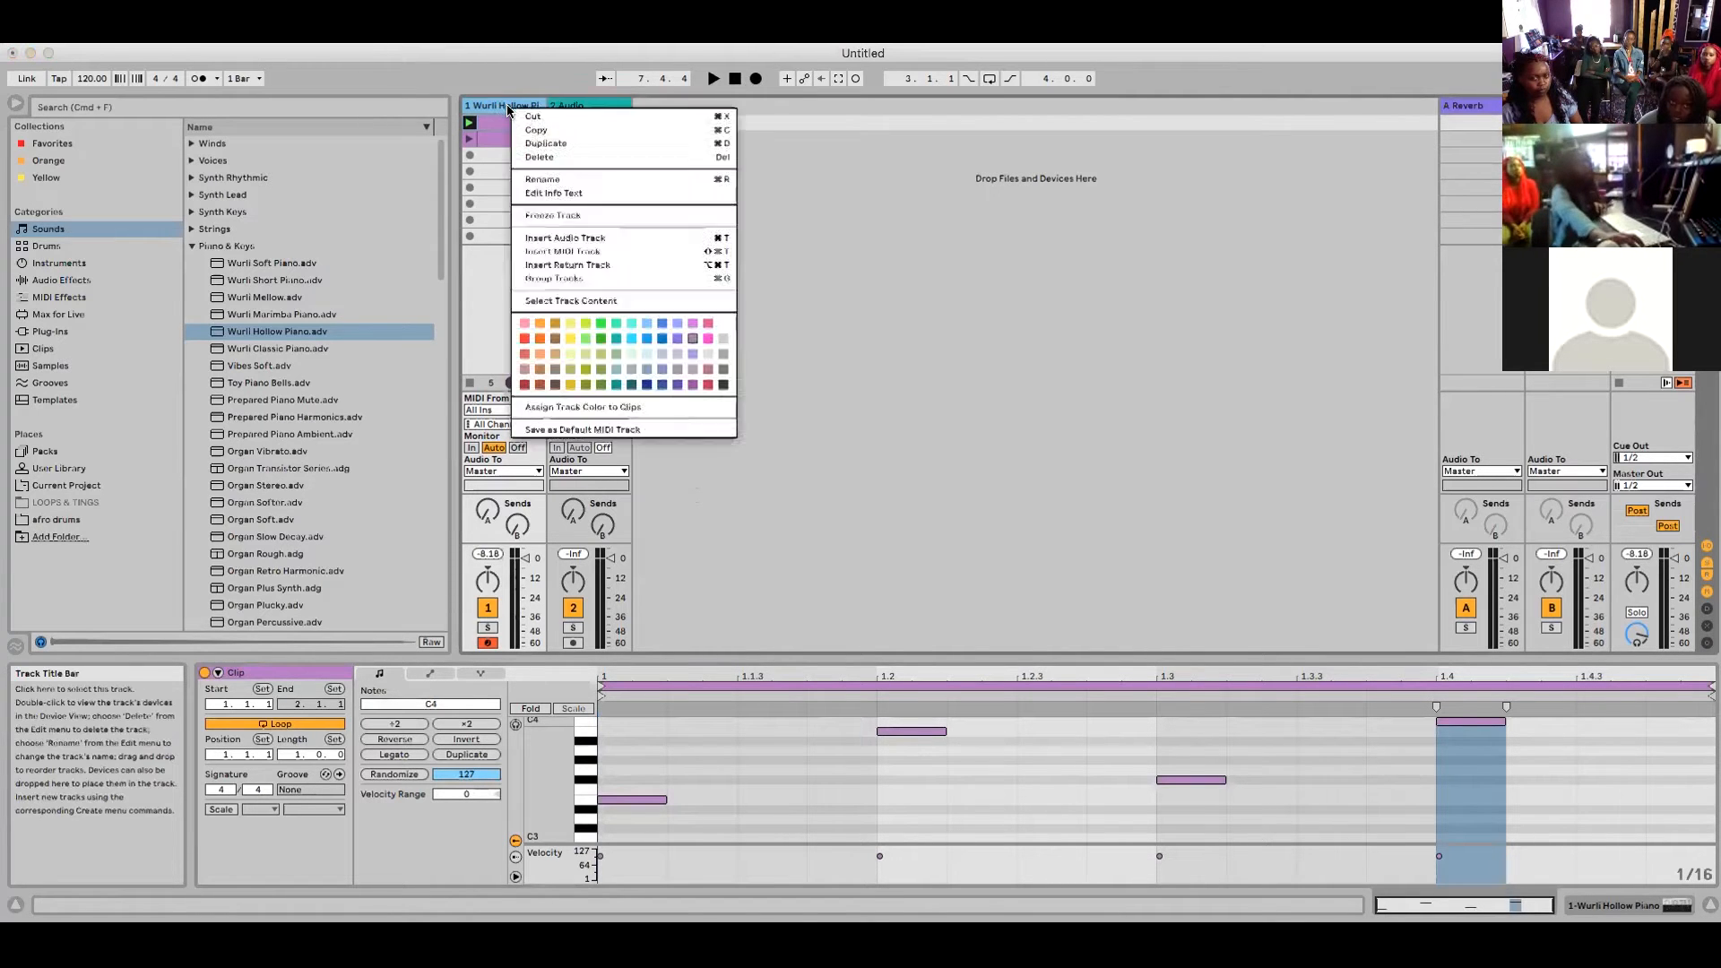
click(562, 142)
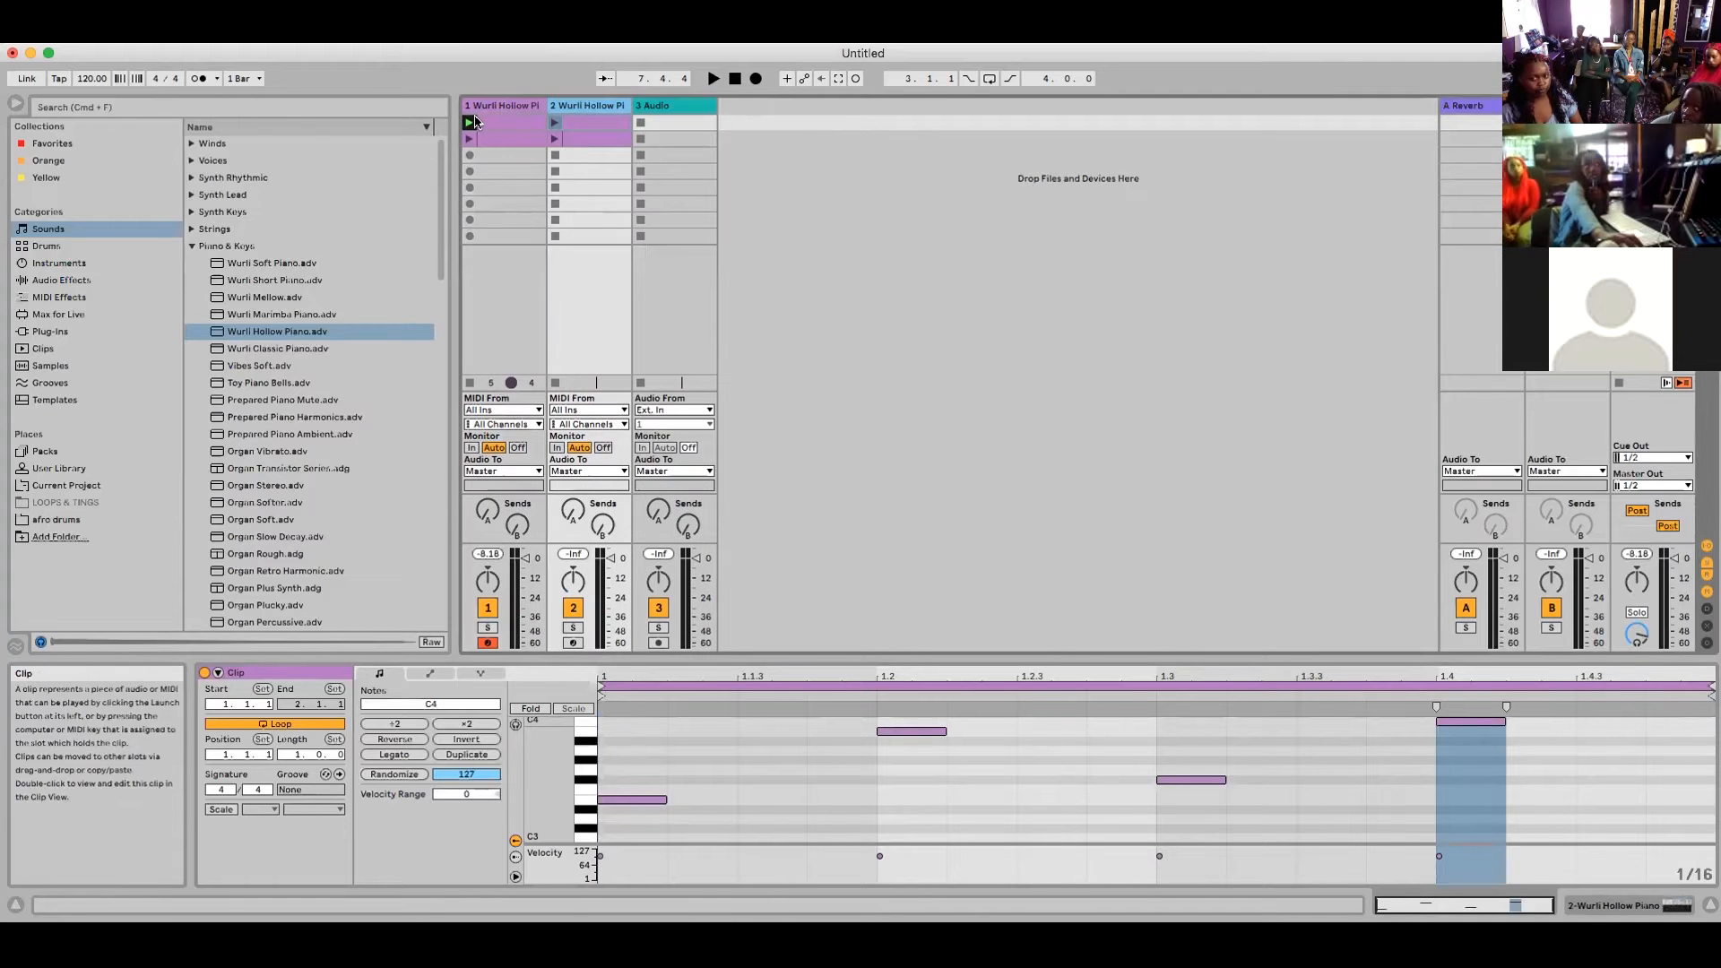
double_click(598, 127)
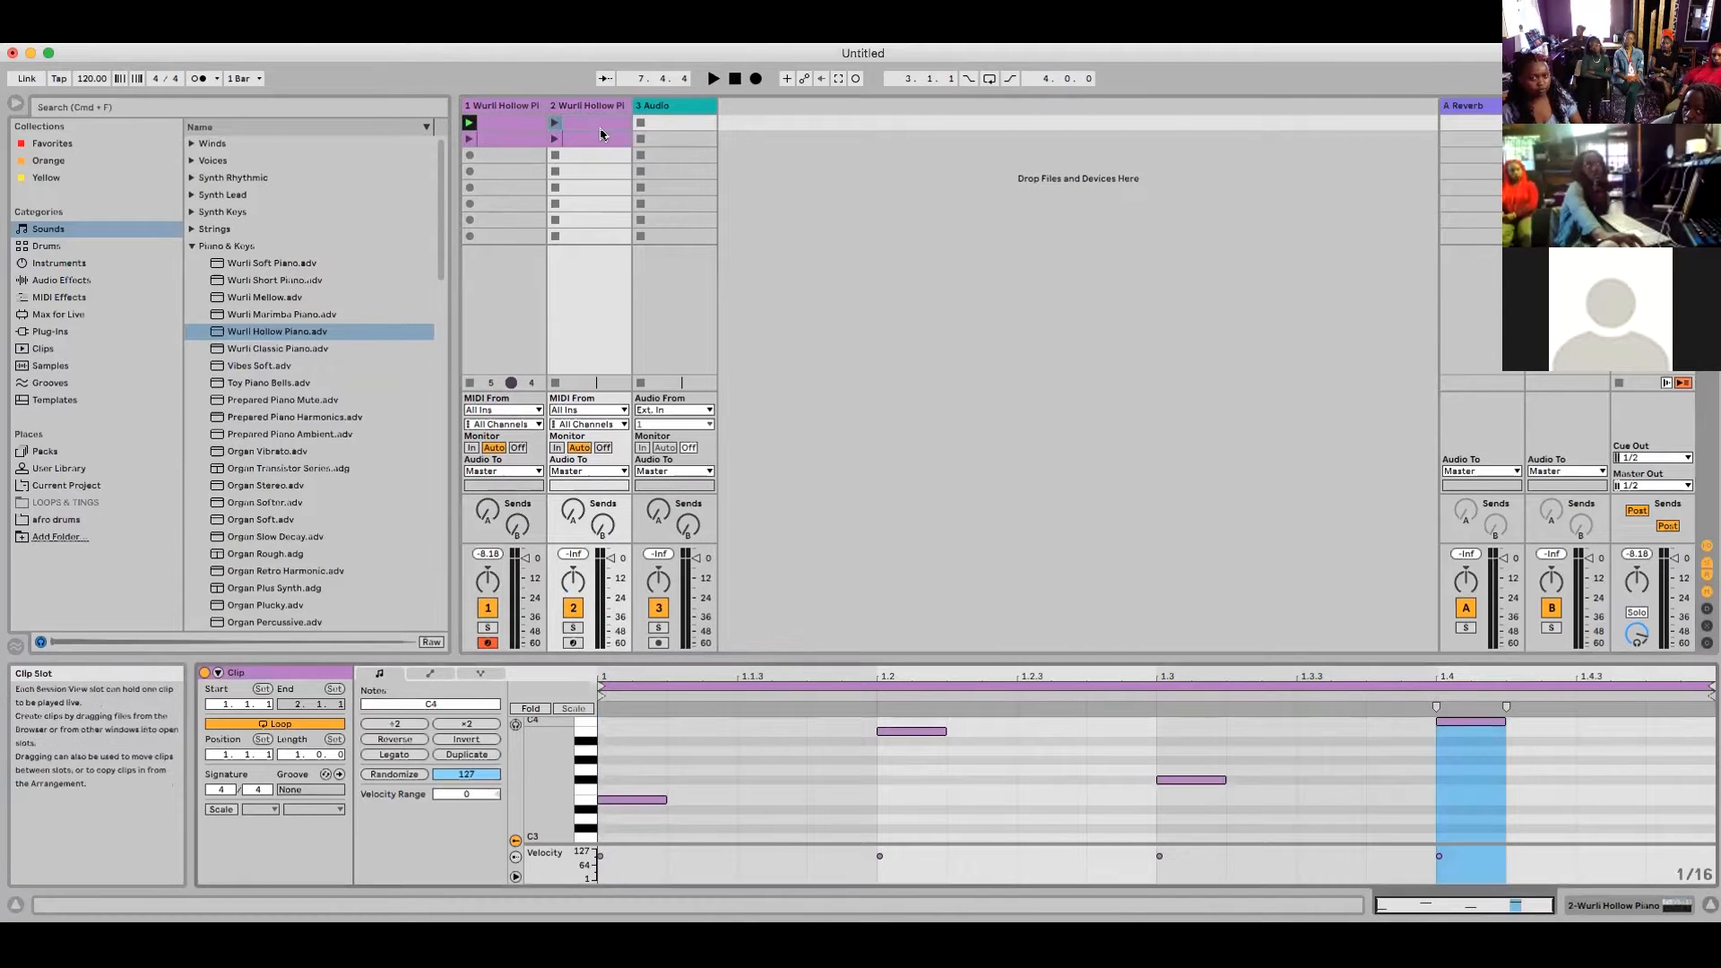
- Delete the empty second clip from the original piano track and both clips from the duplicated track
click(508, 142)
key(Delete)
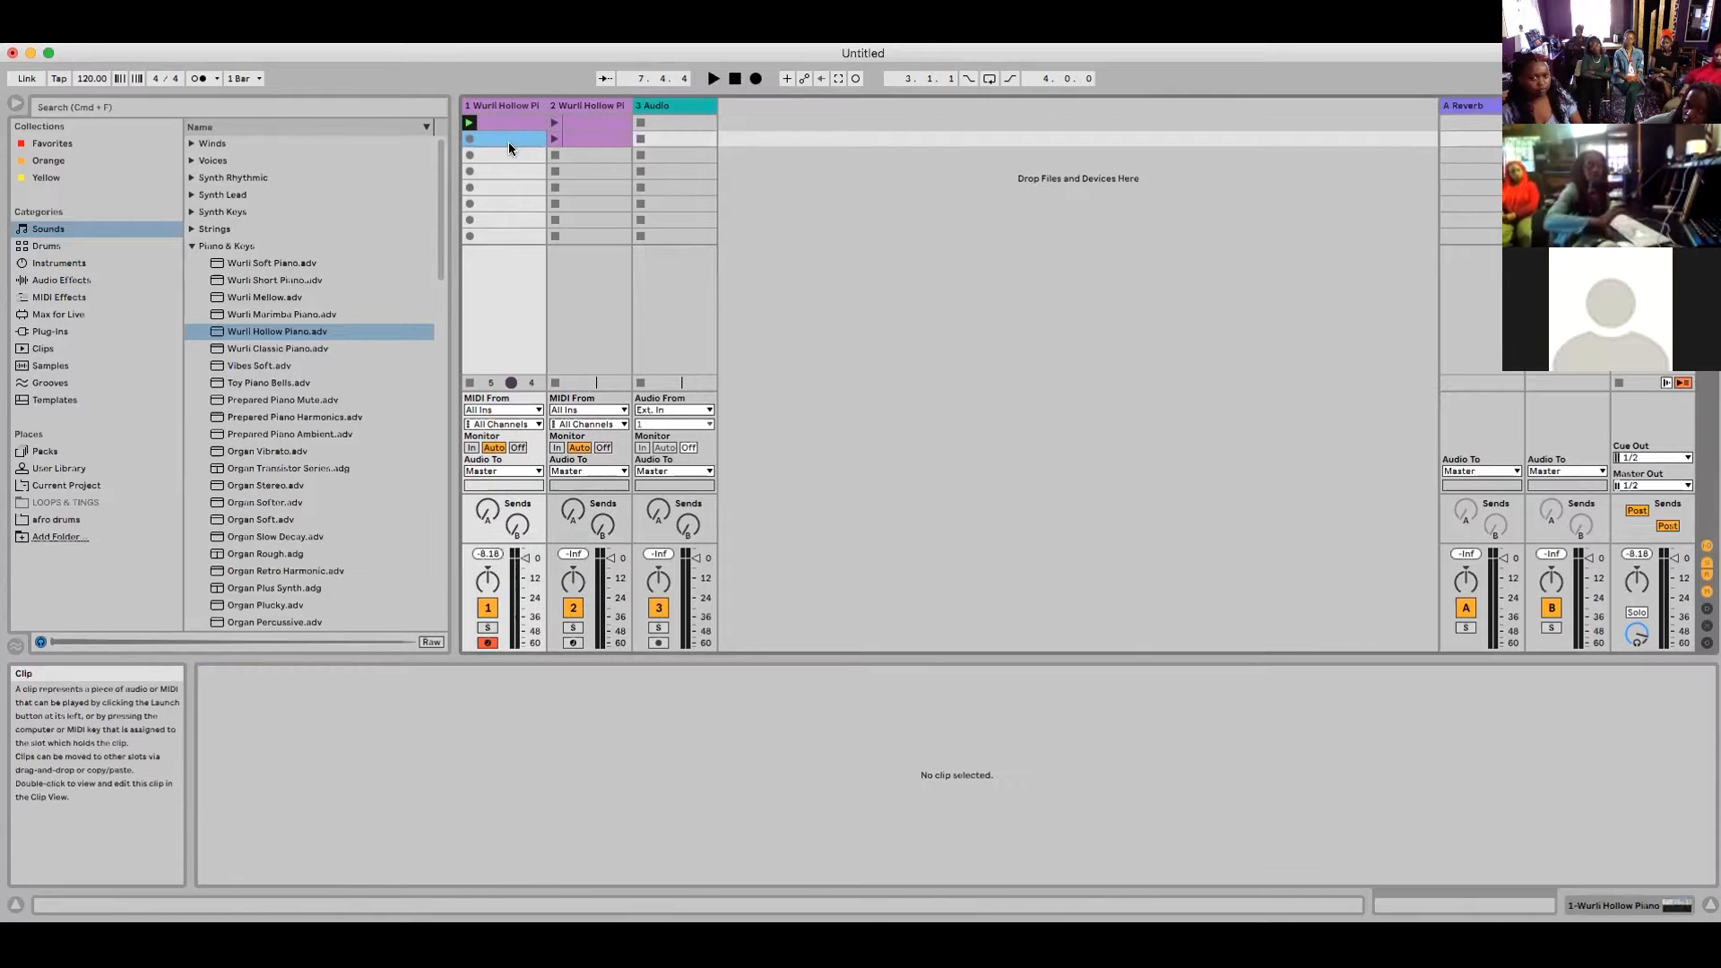
click(567, 142)
key(Delete)
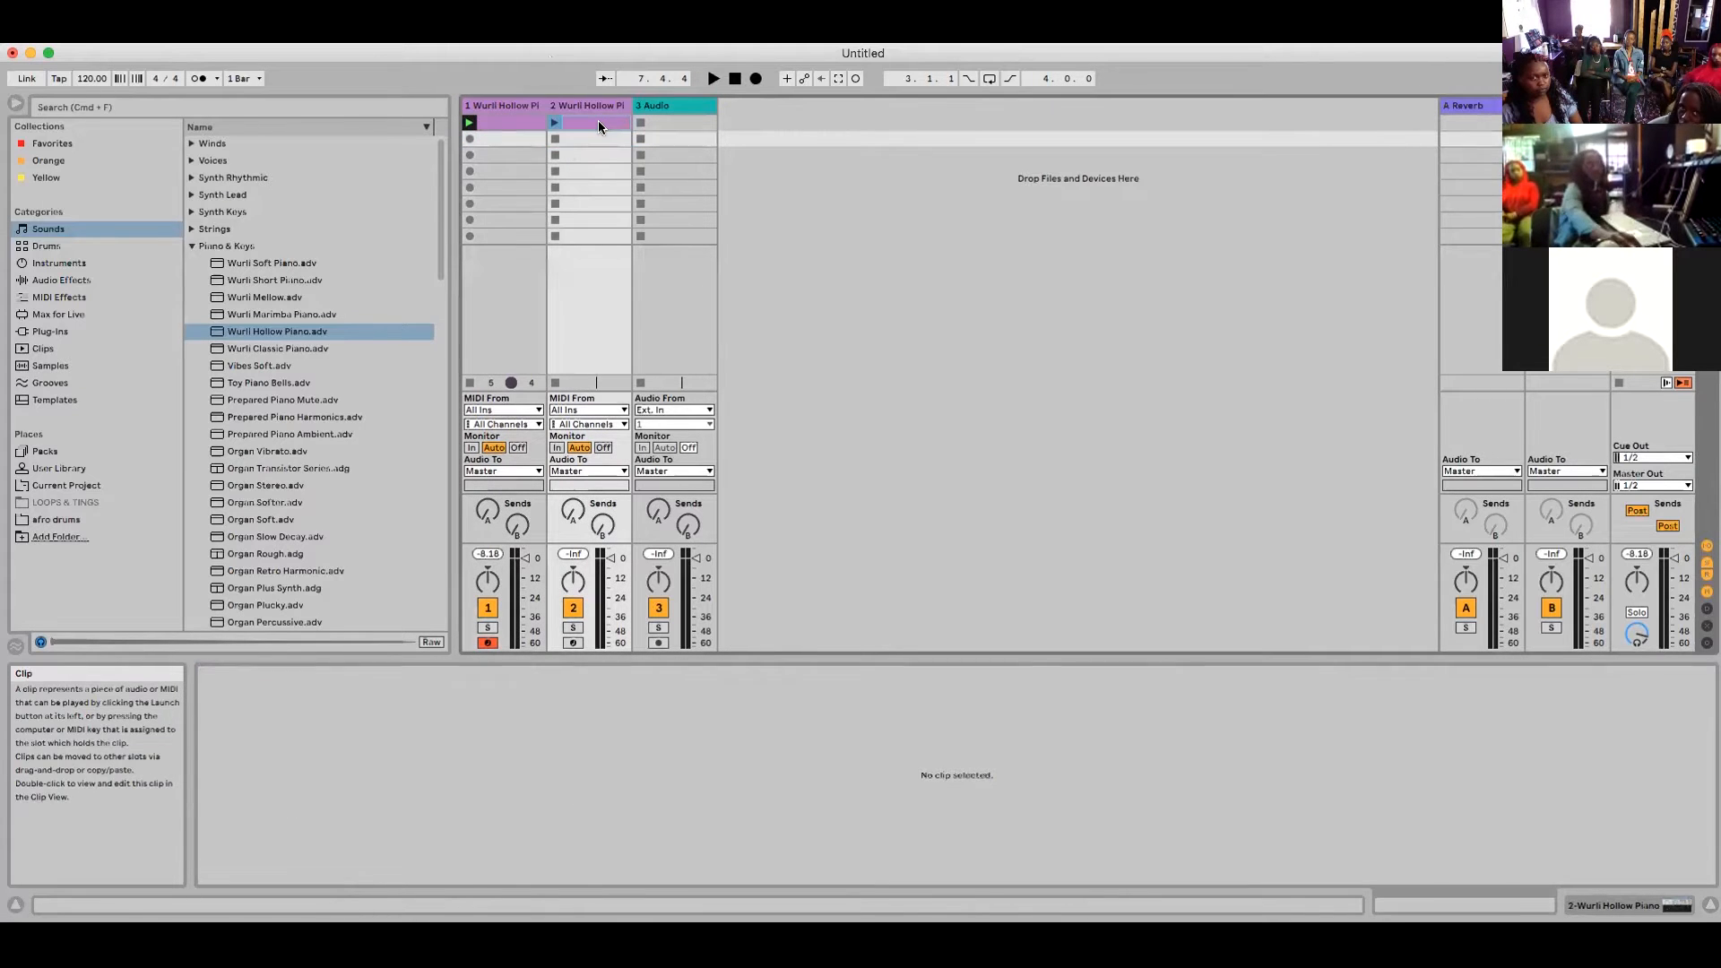
click(599, 120)
key(Delete)
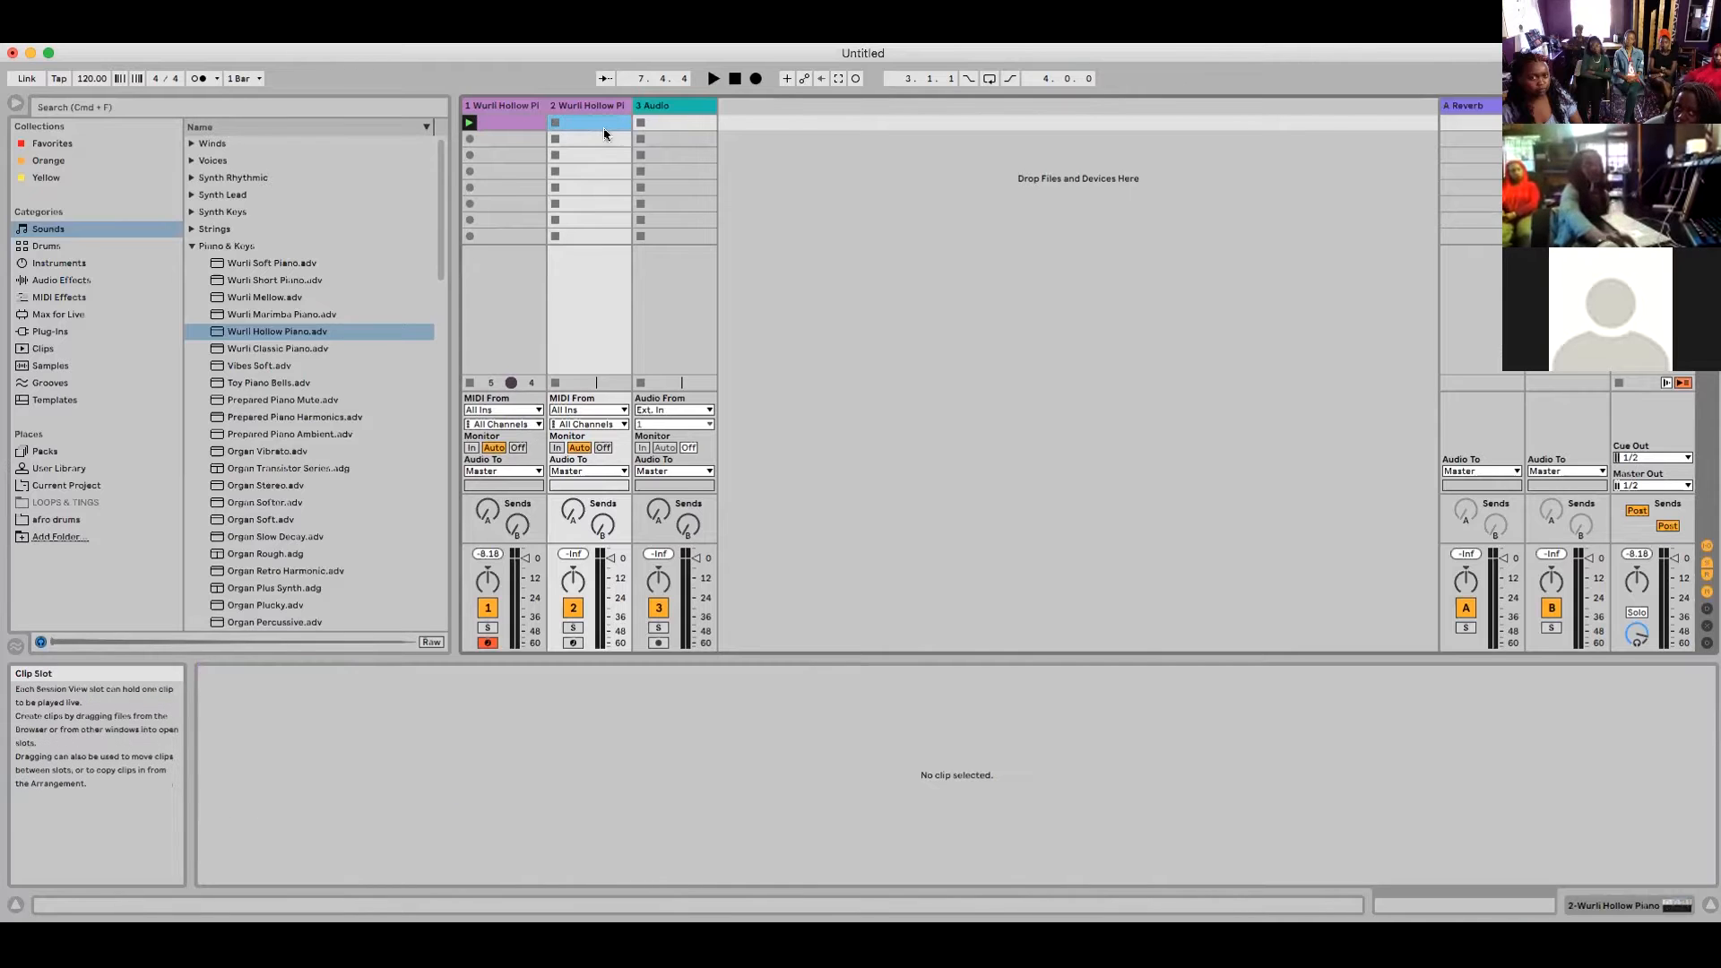
- Arm the duplicated Wurli Hollow Piano track for recording
click(595, 104)
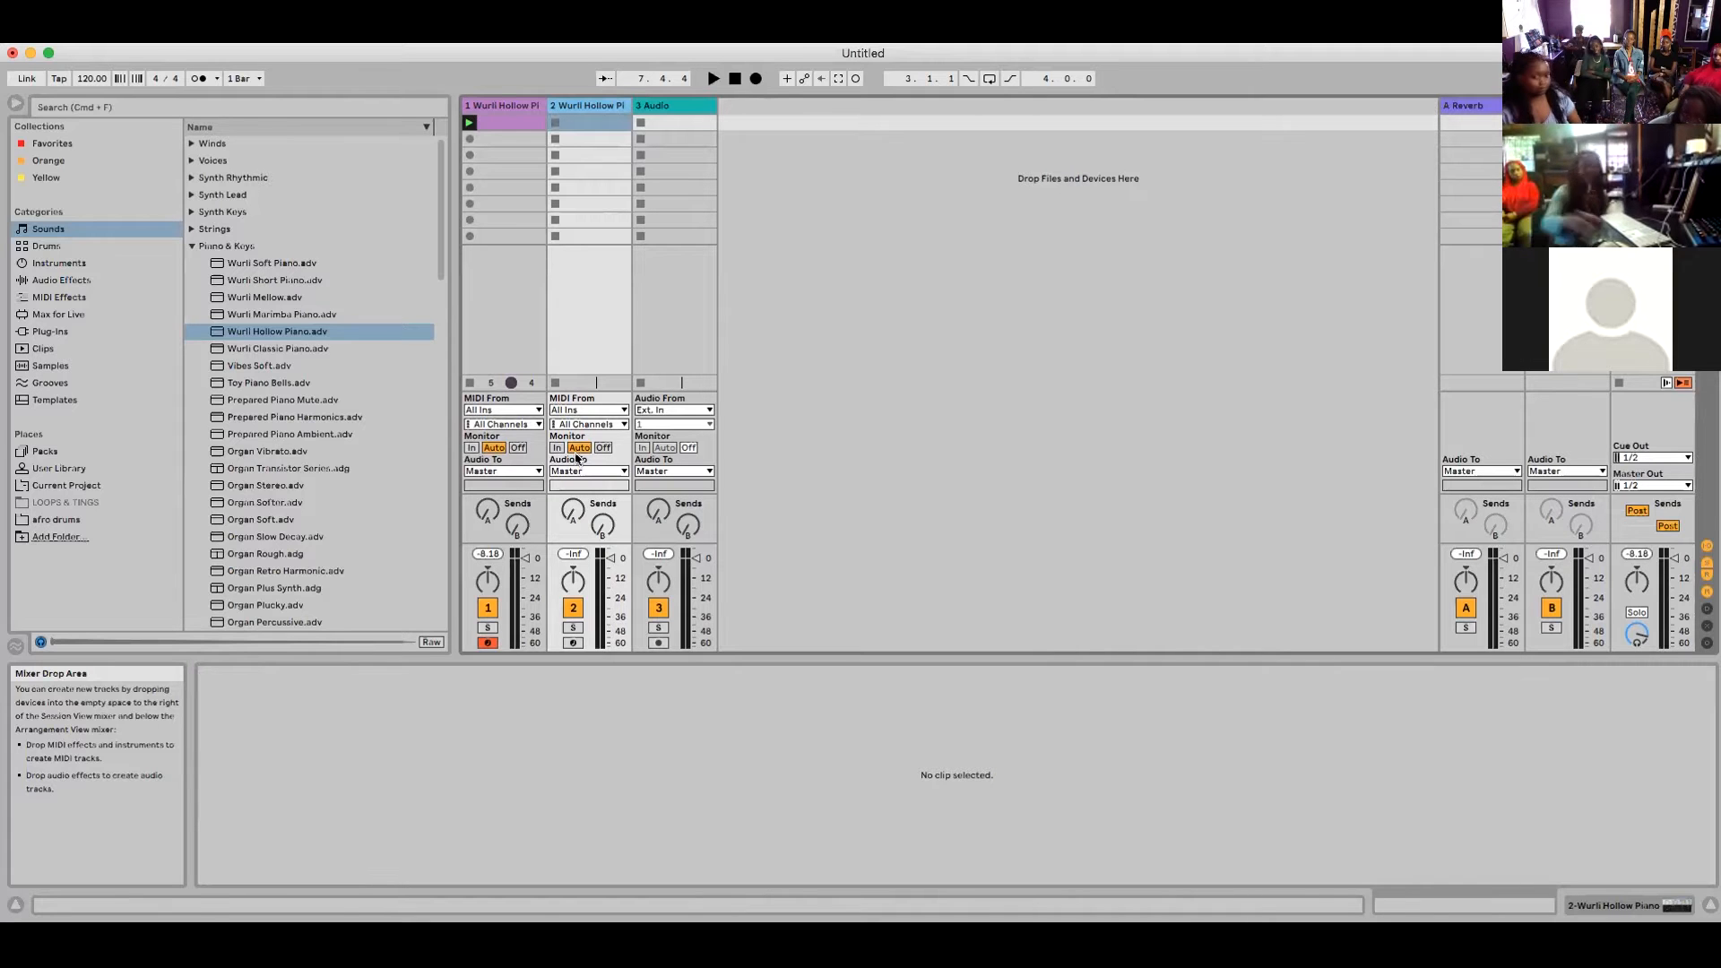
click(572, 643)
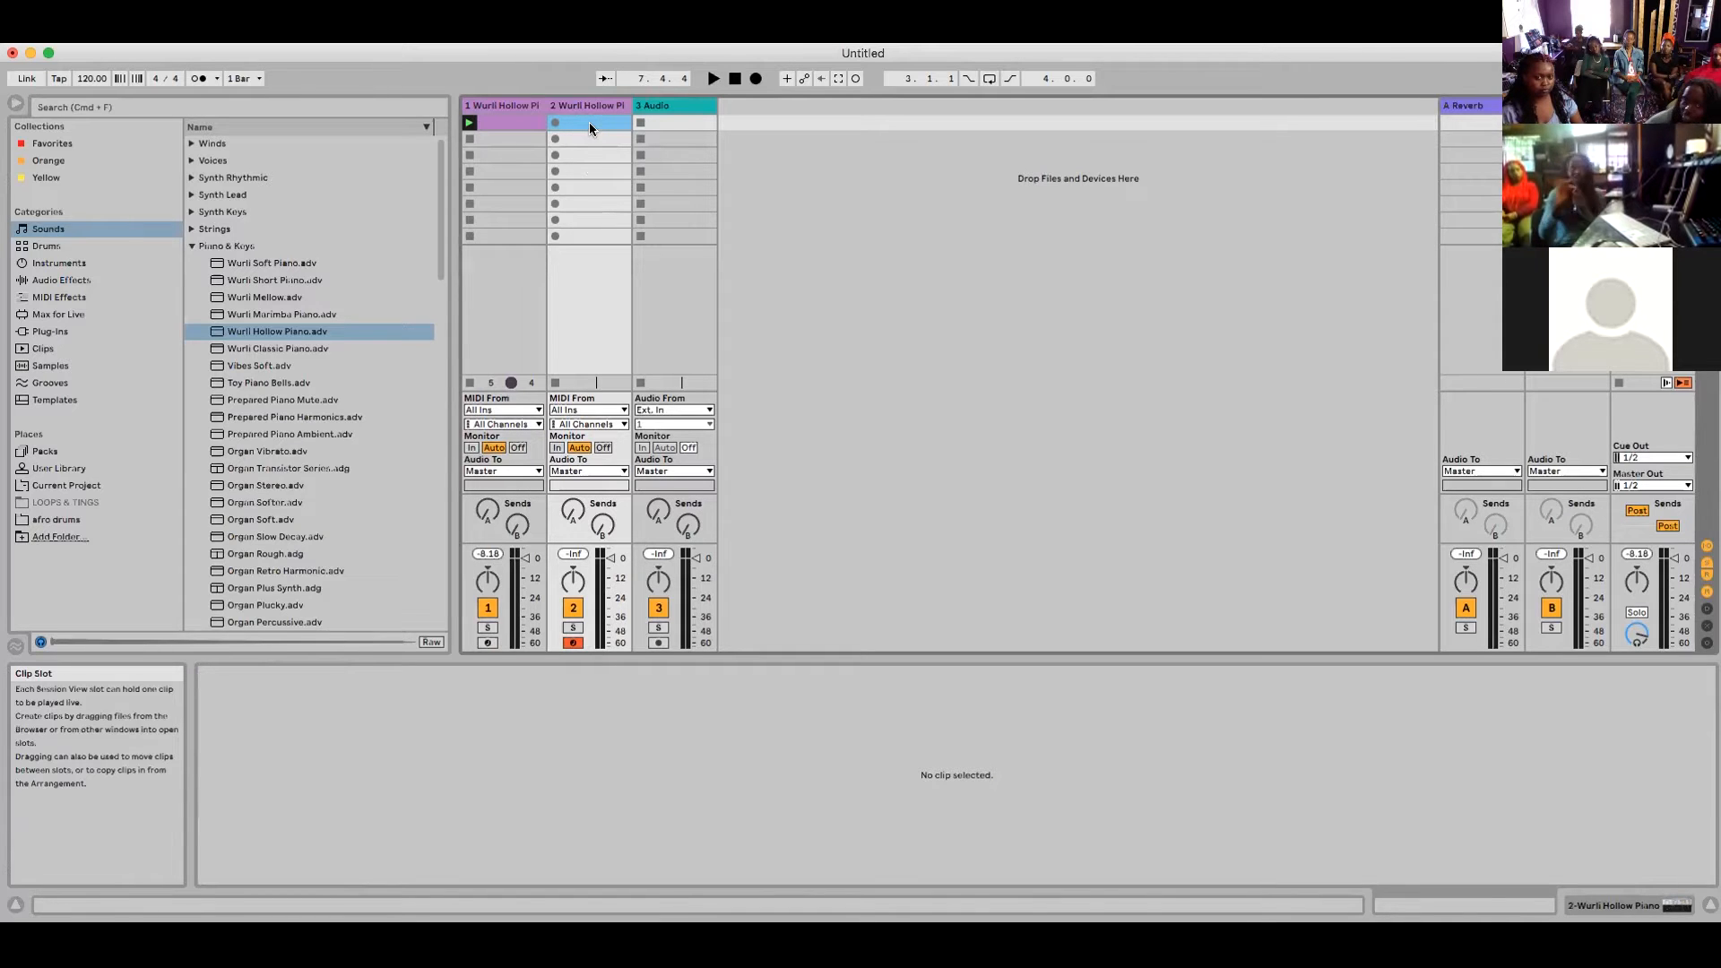
- Create an empty MIDI clip in the duplicated piano track's first slot, and select the original track's clip with playback stopped
double_click(590, 121)
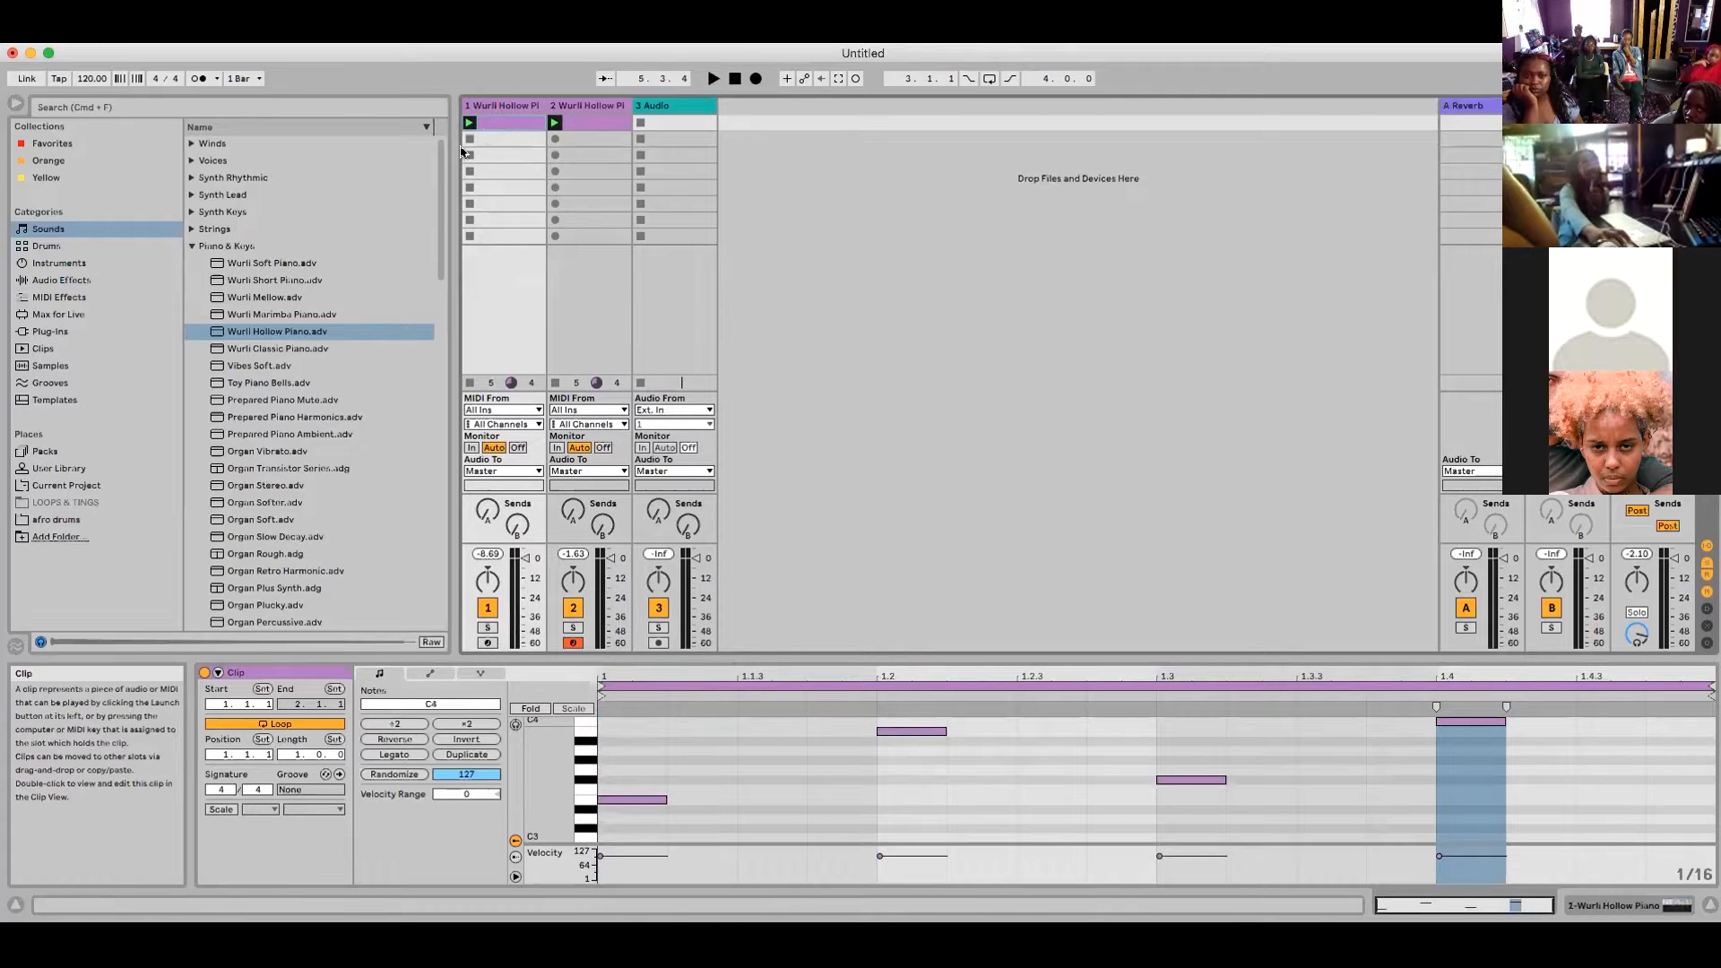
click(482, 130)
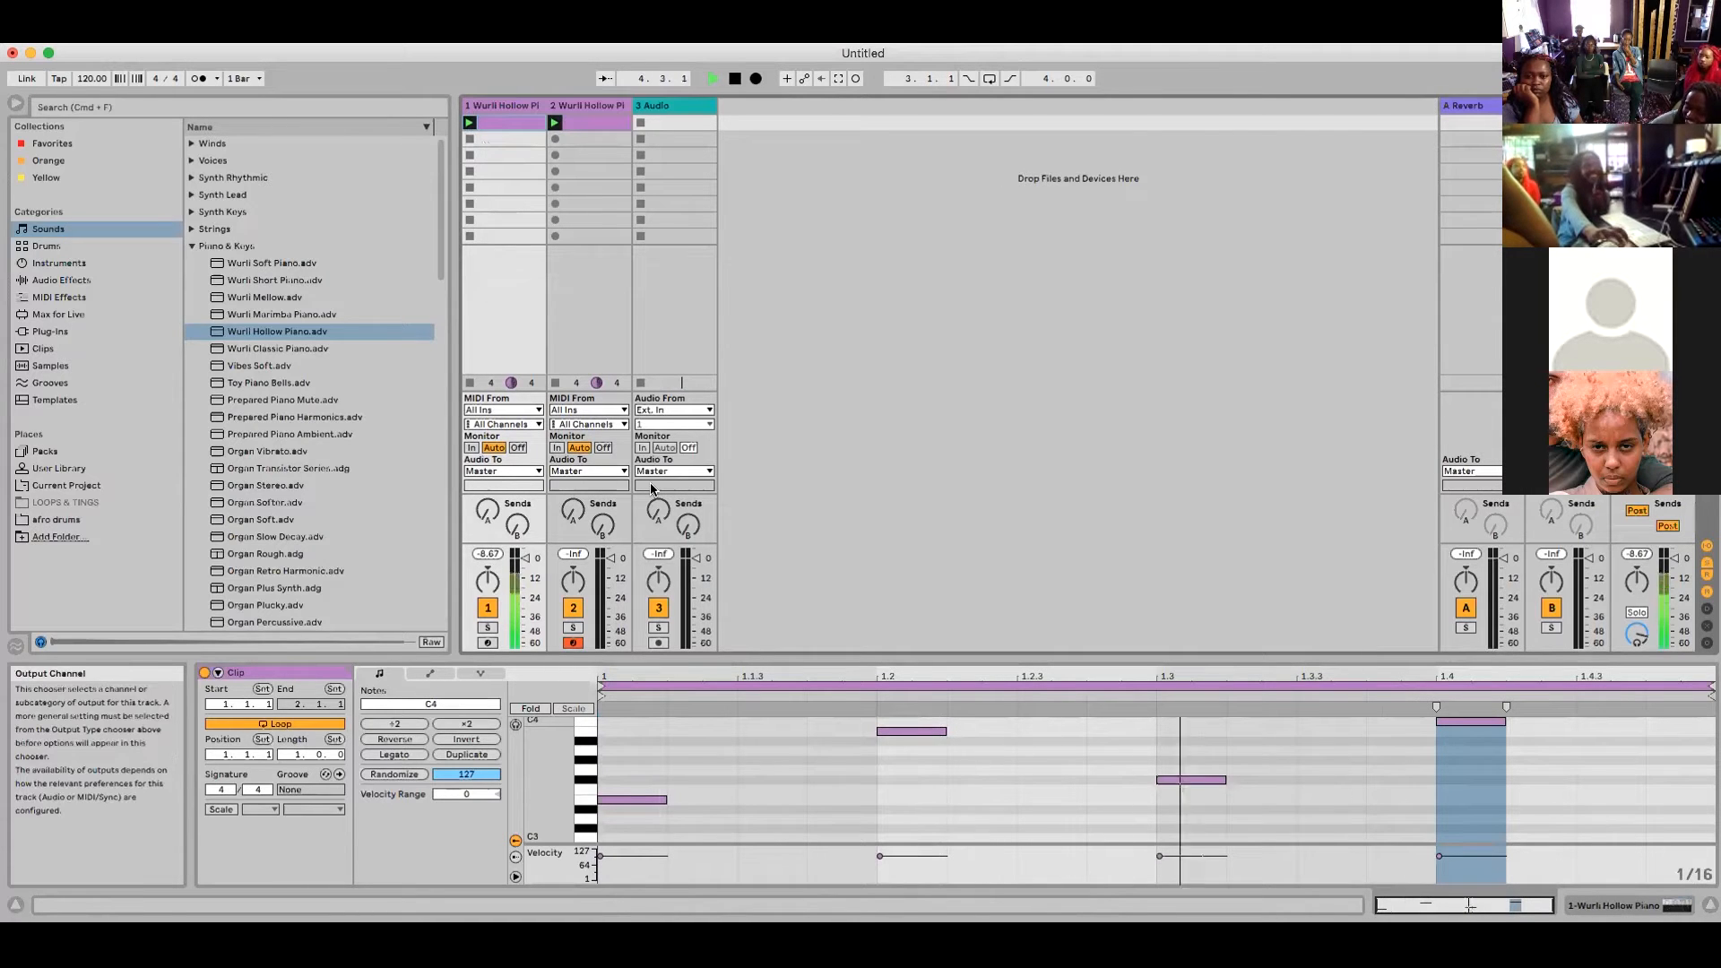
key(space)
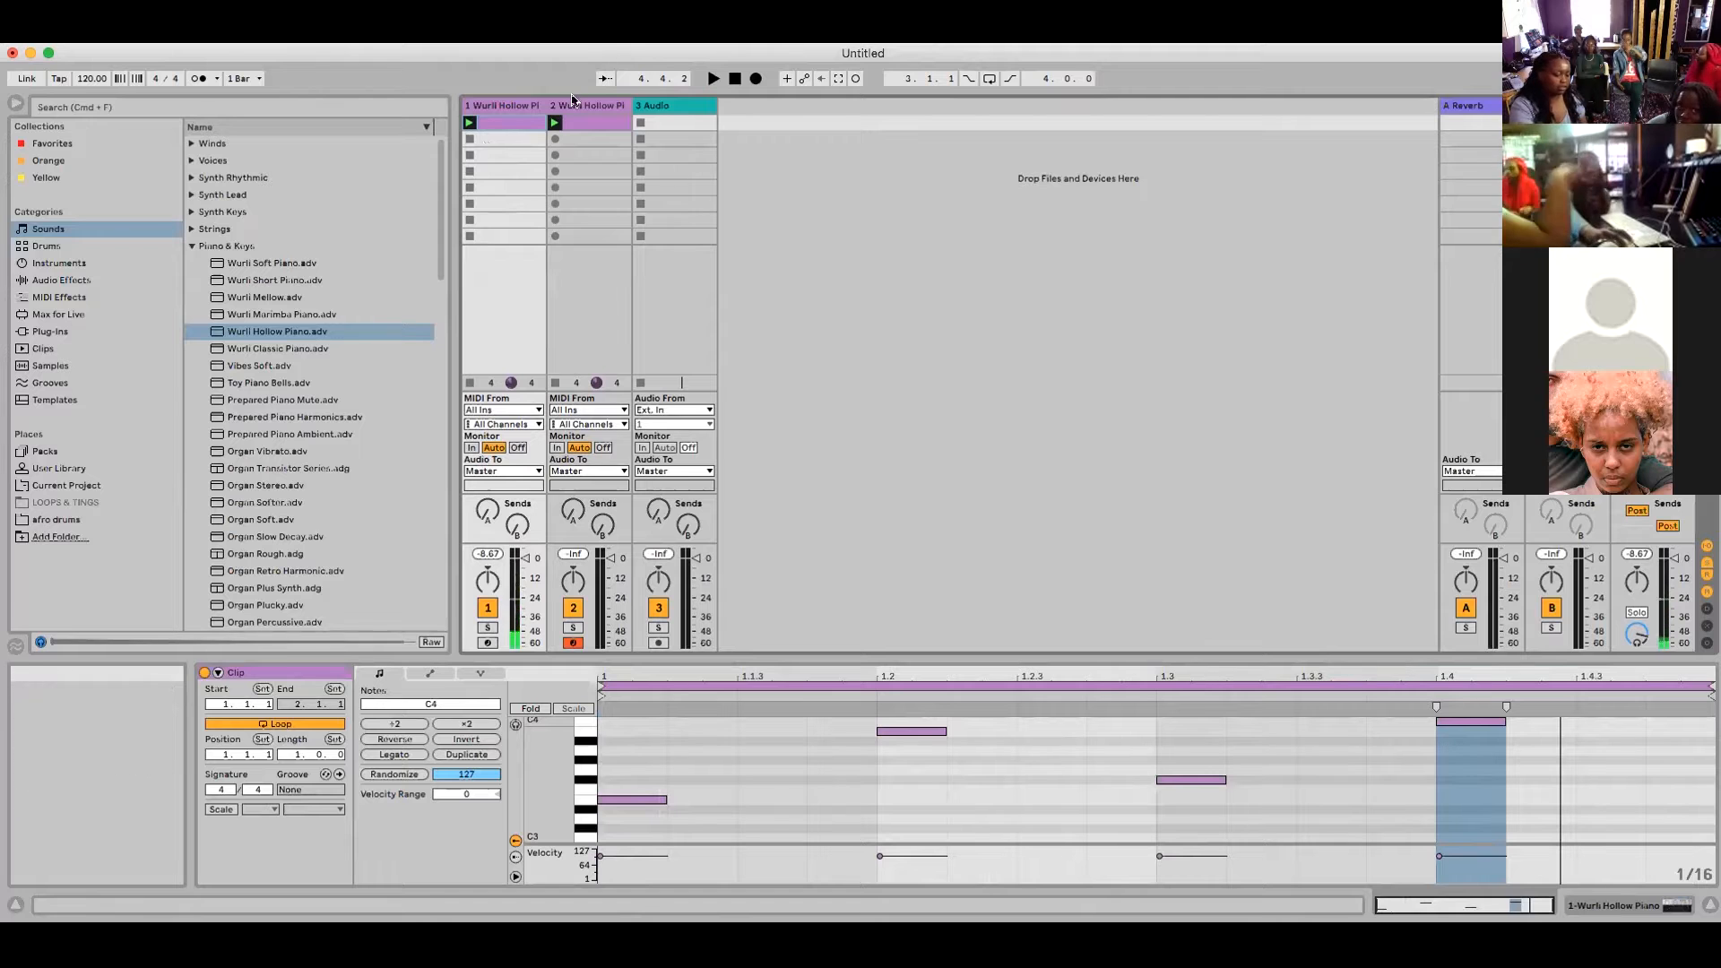
- Record a few piano notes into the duplicated track's first clip while the original piano clip plays
click(592, 122)
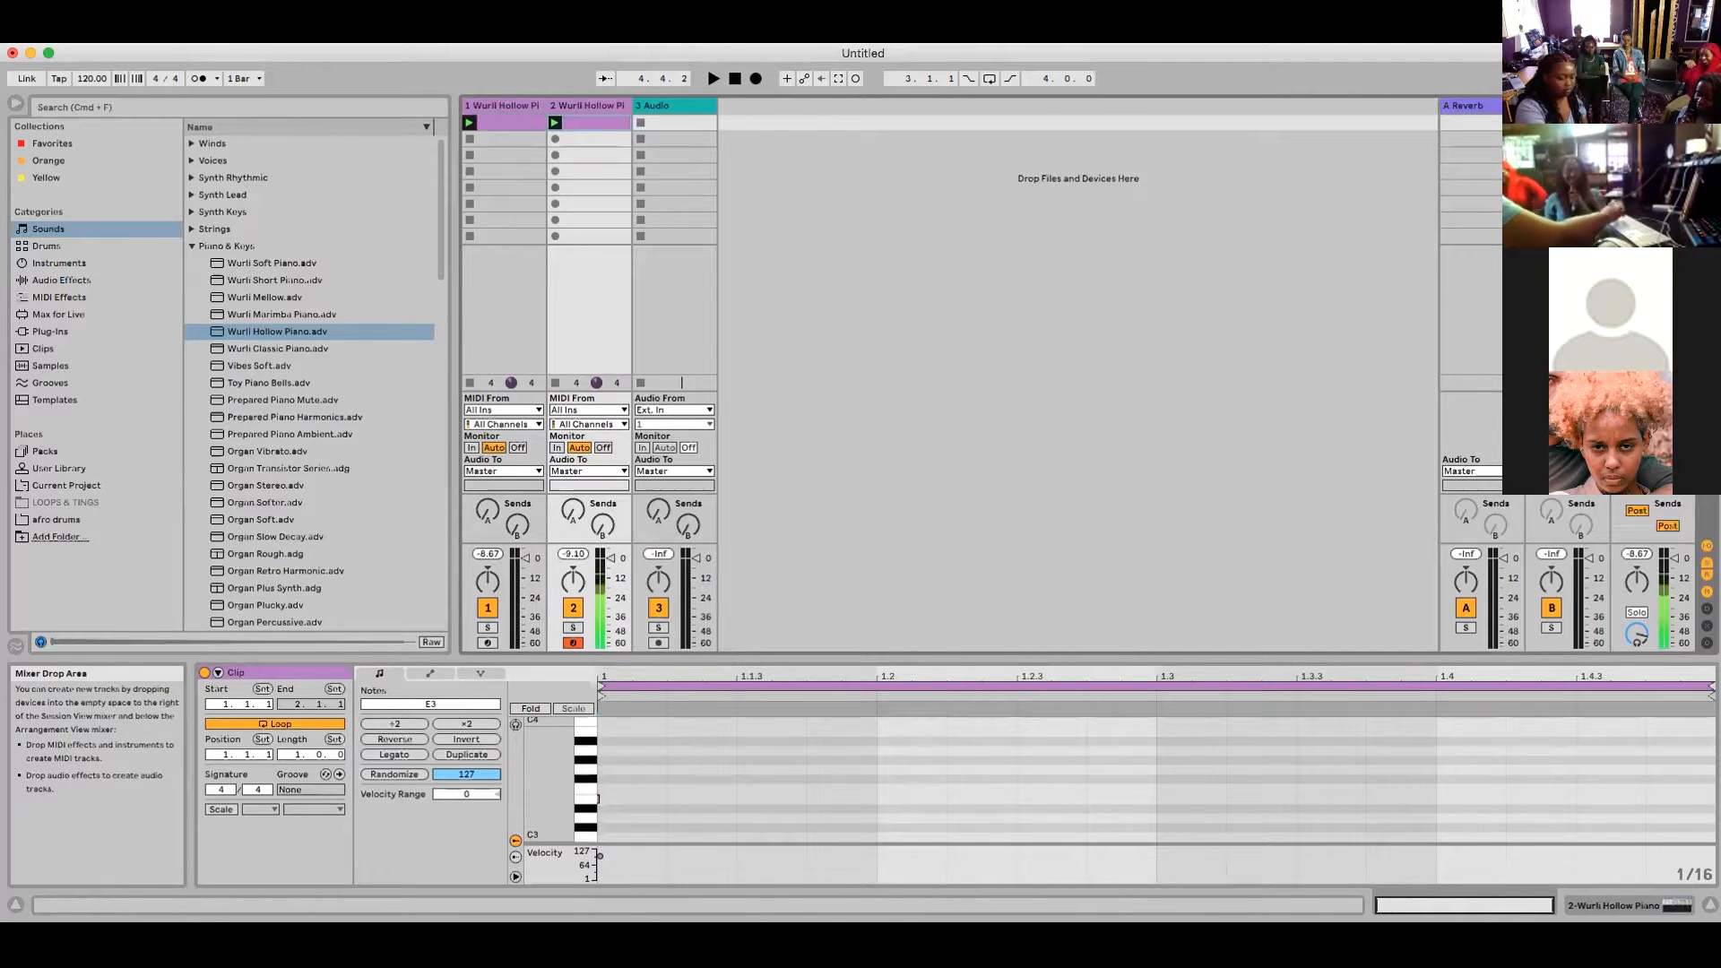
key(space)
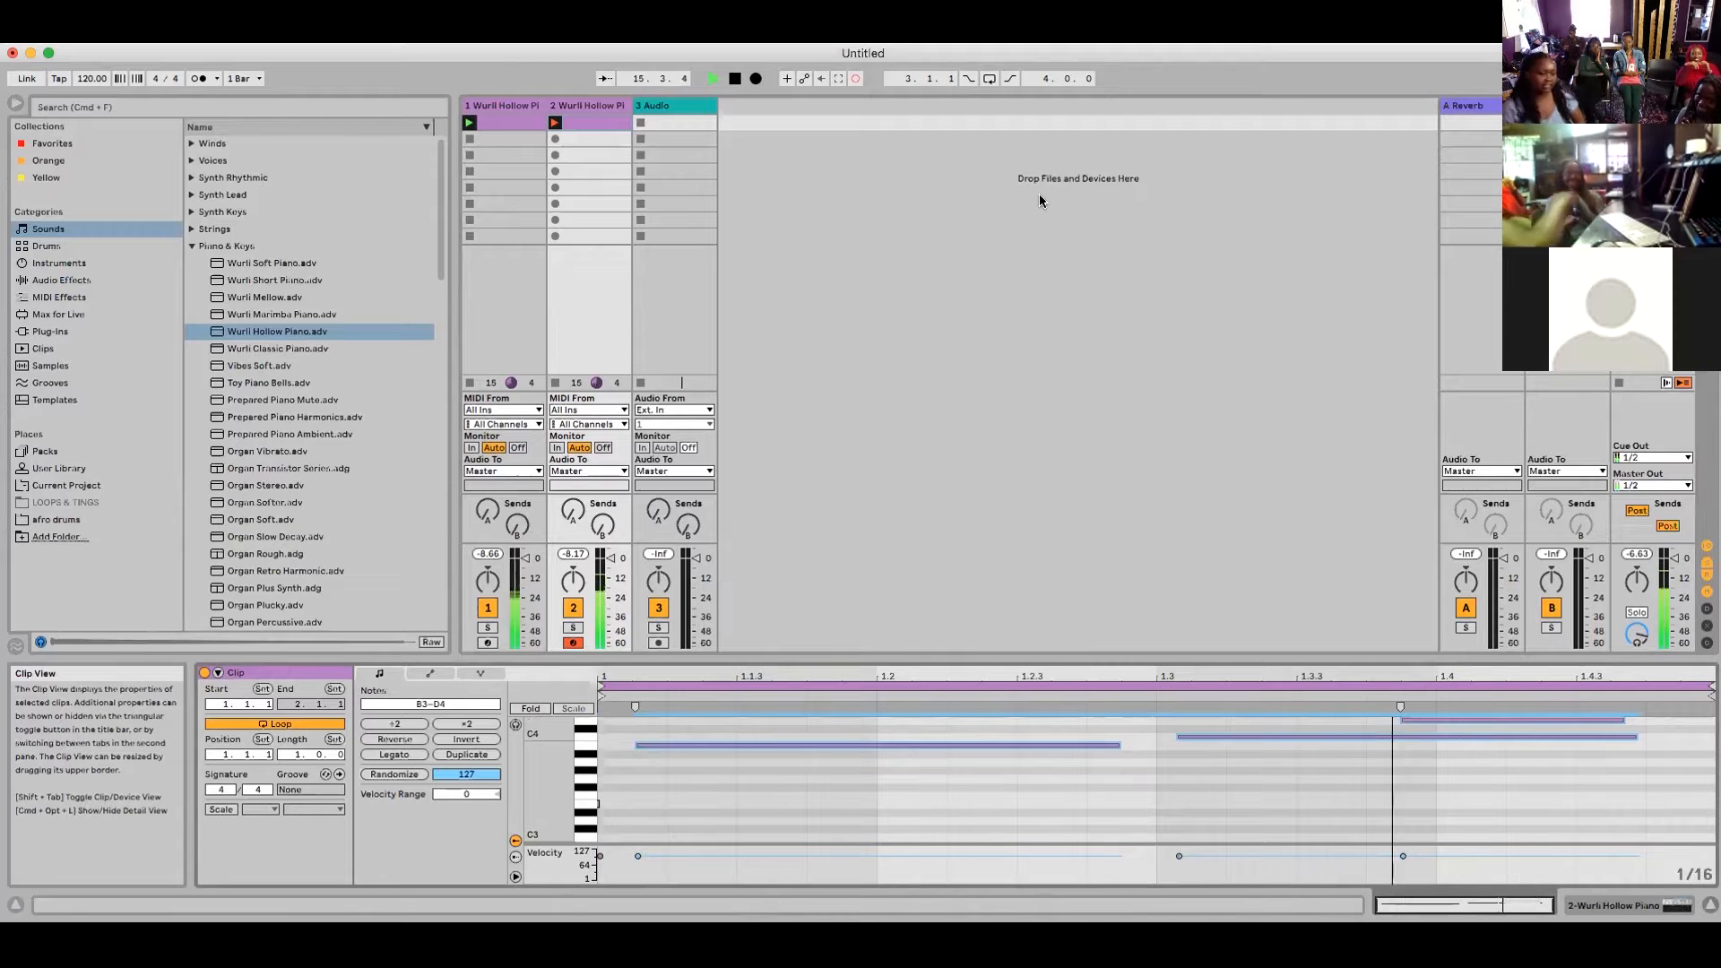
key(space)
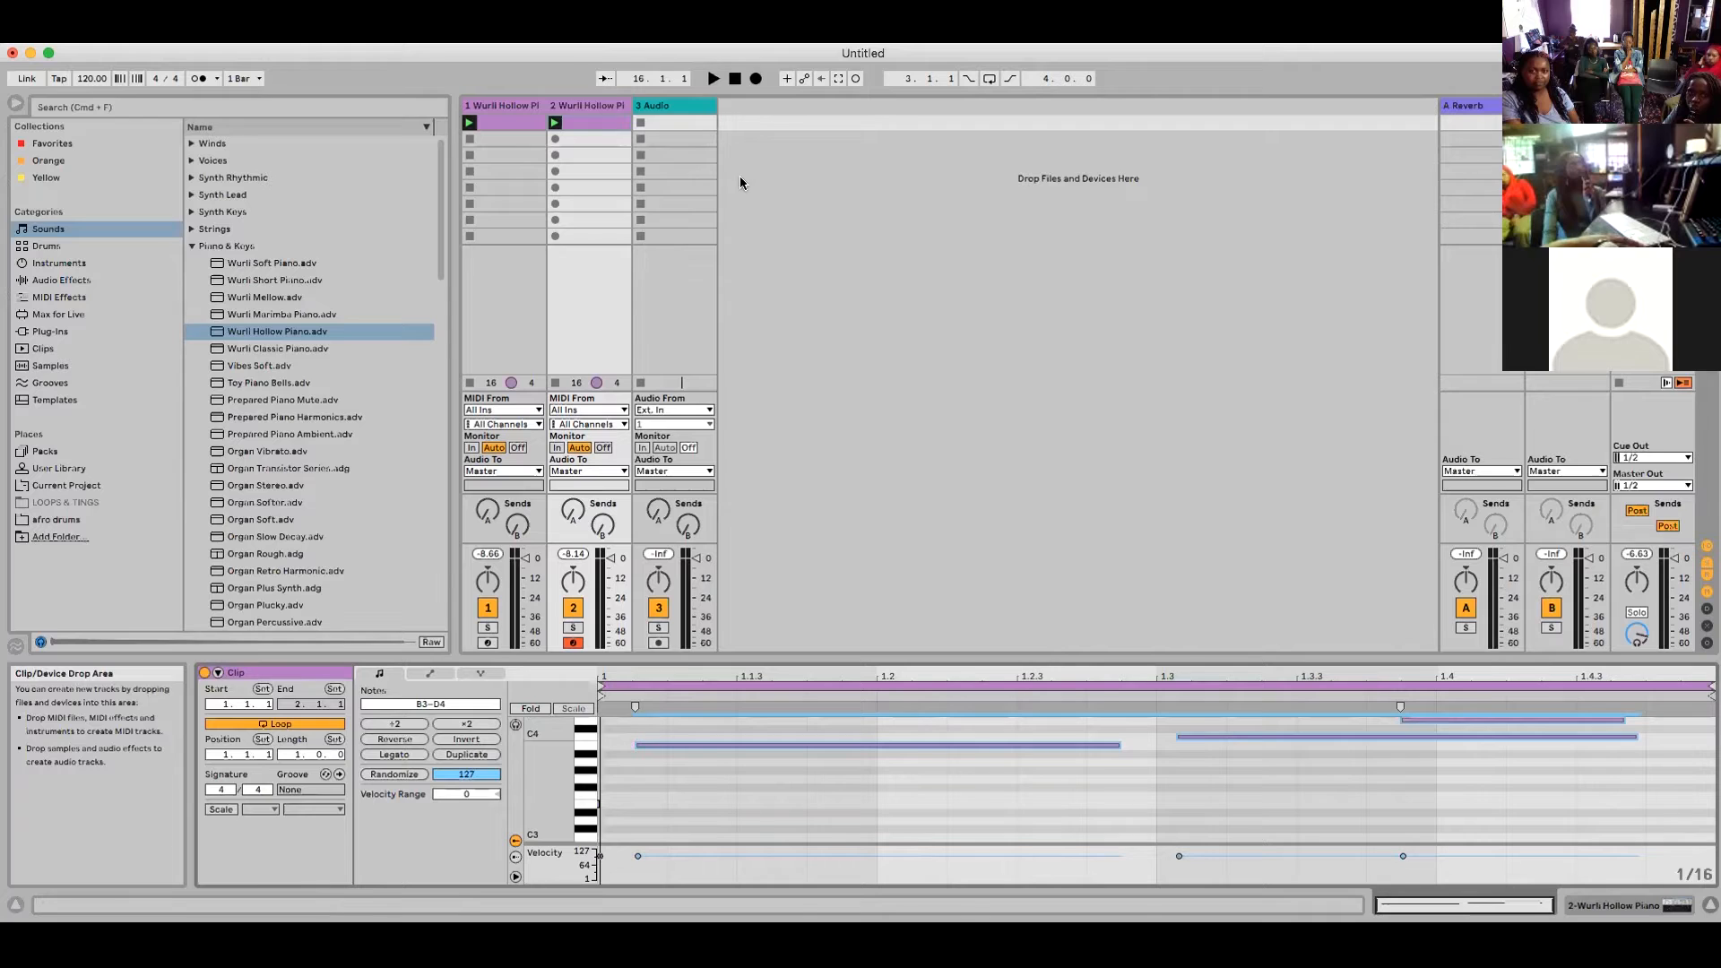
- Select the audio track, stop the clips on both piano tracks, and disarm the second piano track
click(49, 54)
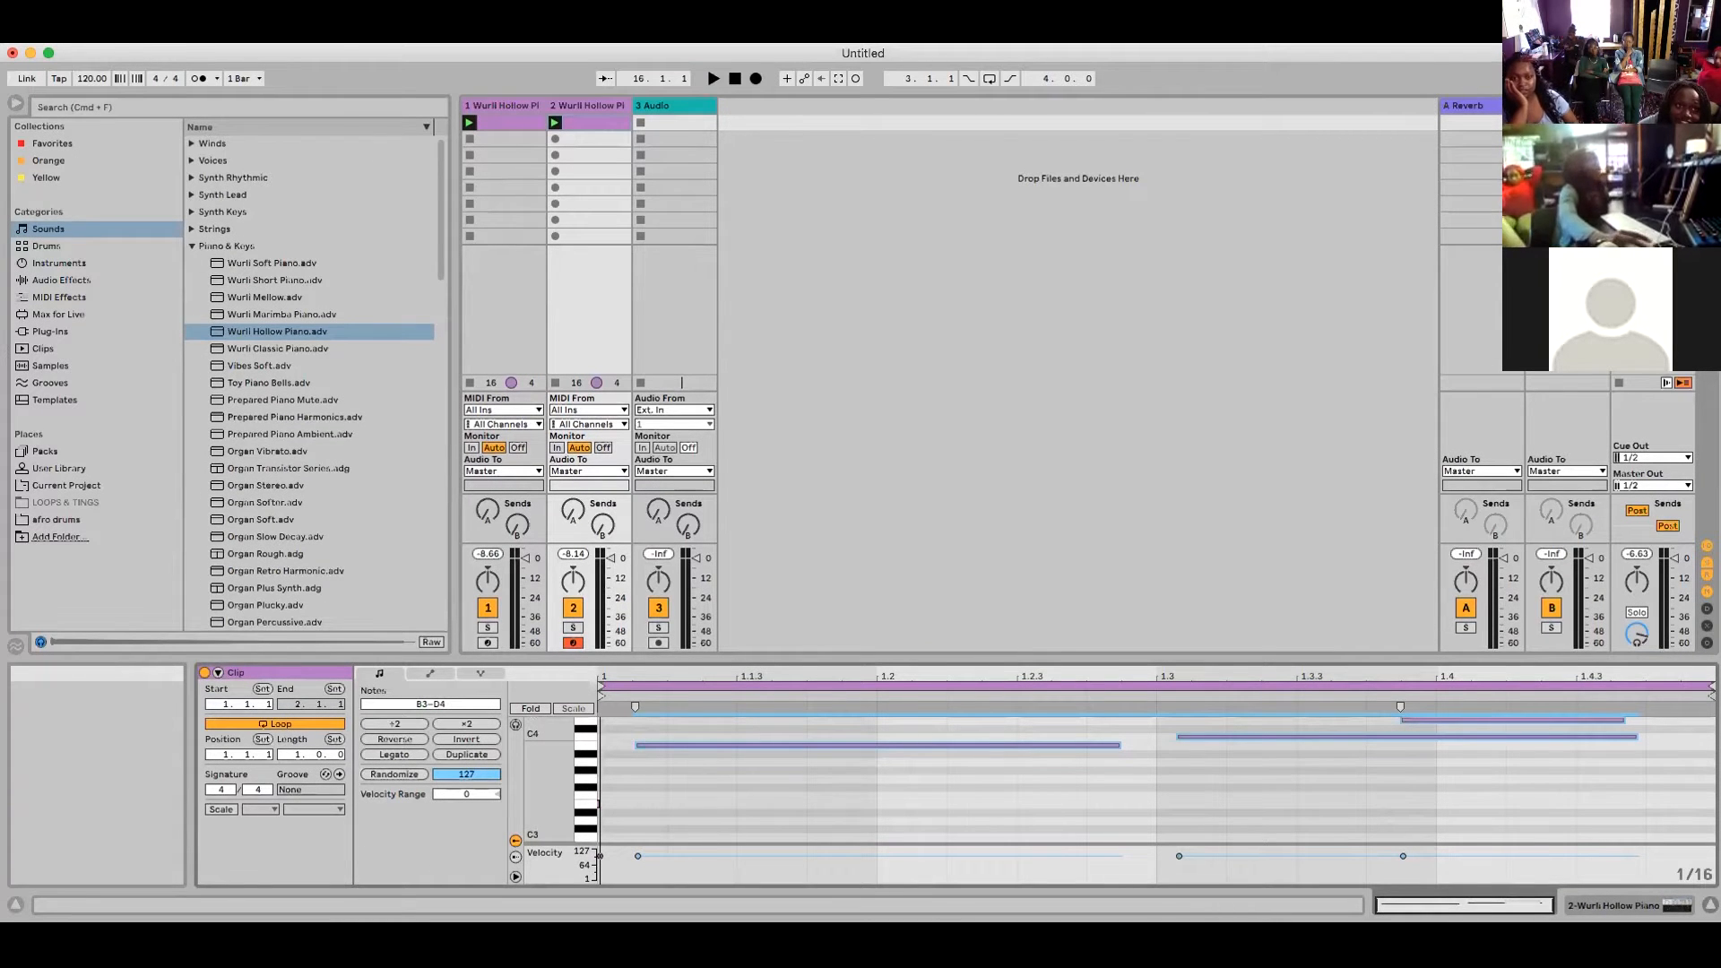
click(664, 109)
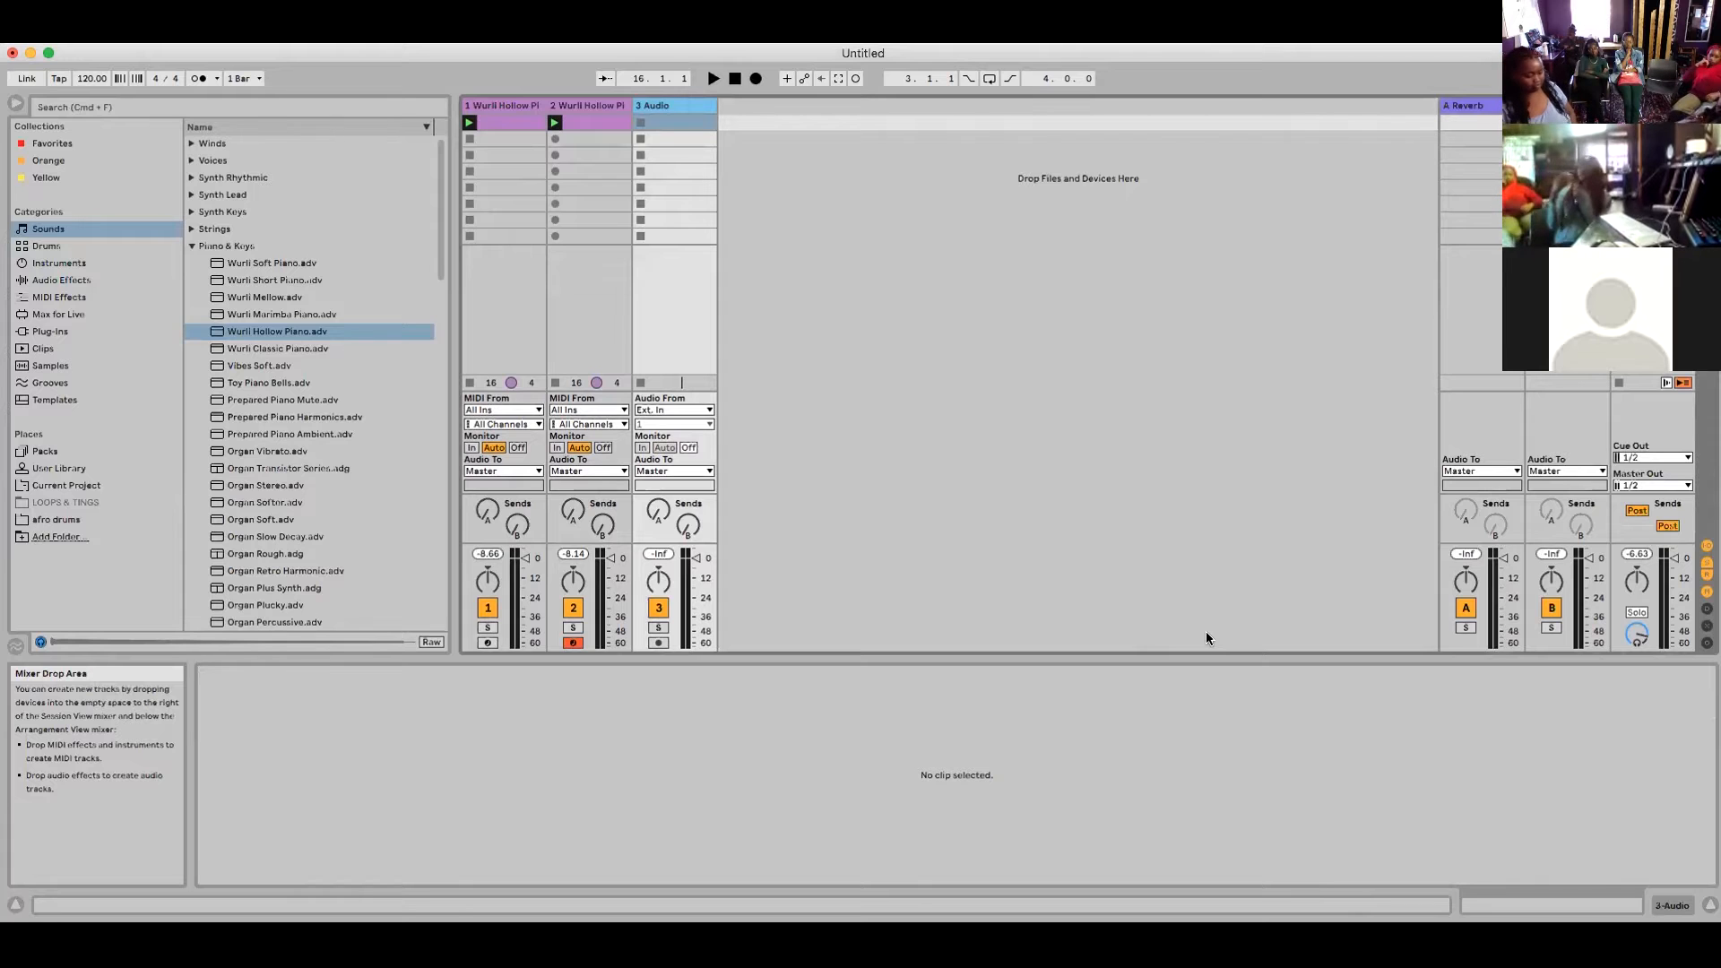
click(555, 383)
click(470, 383)
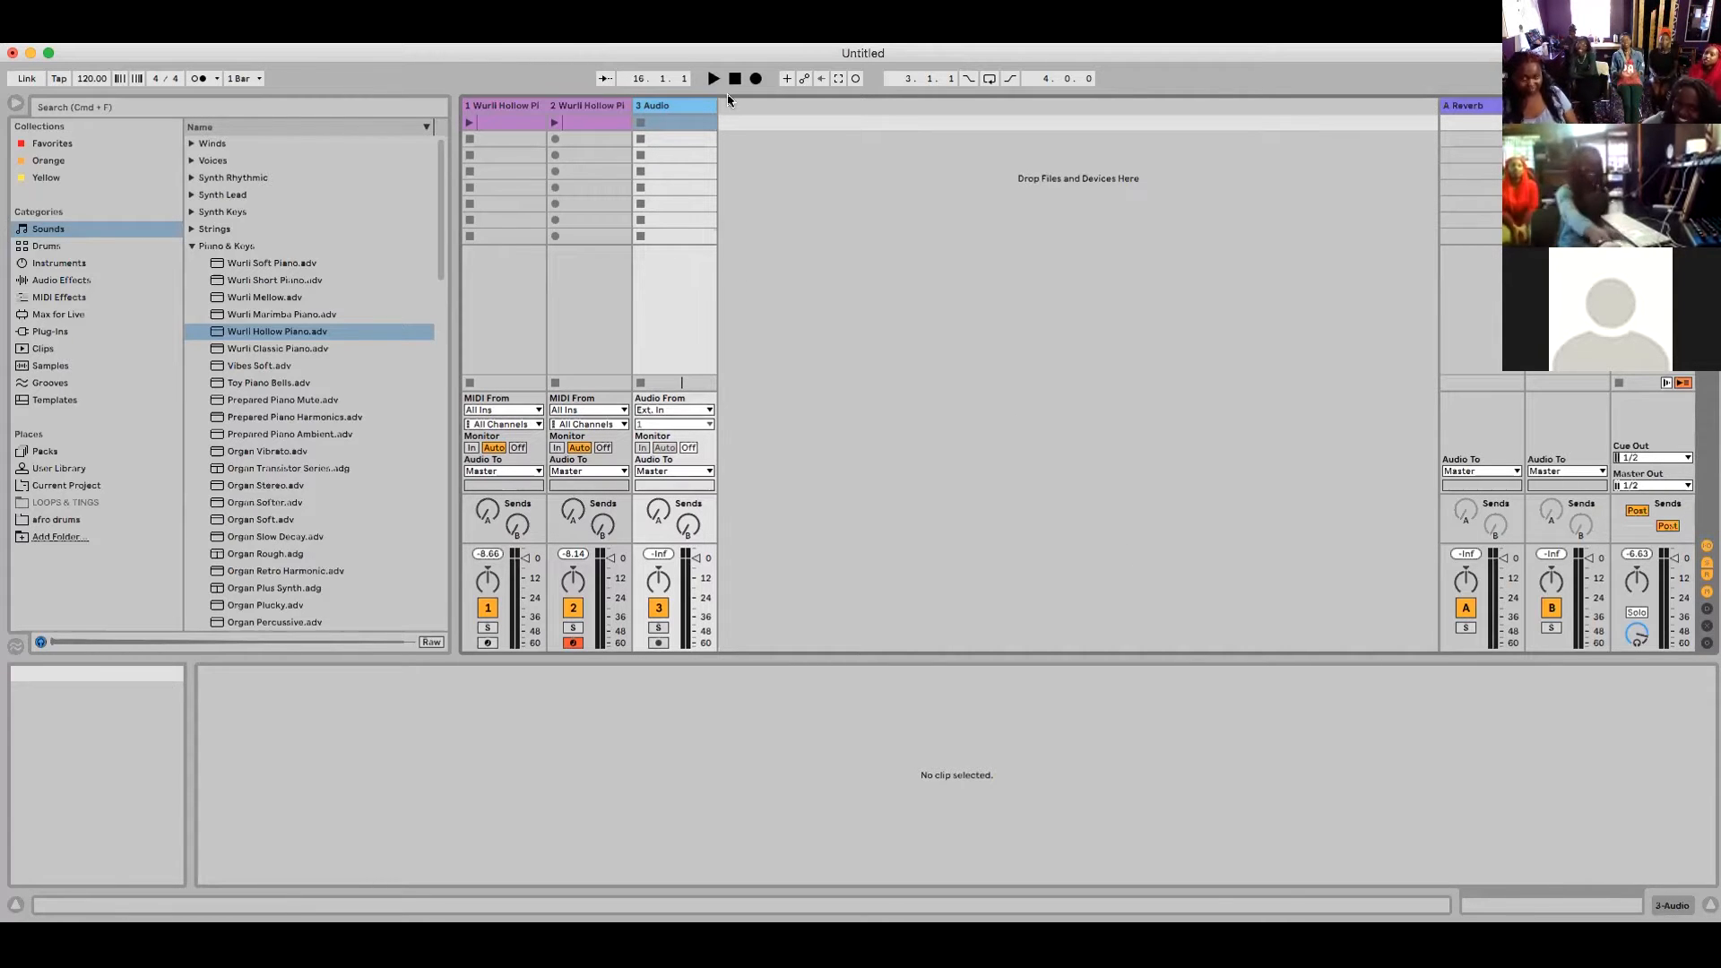
click(658, 643)
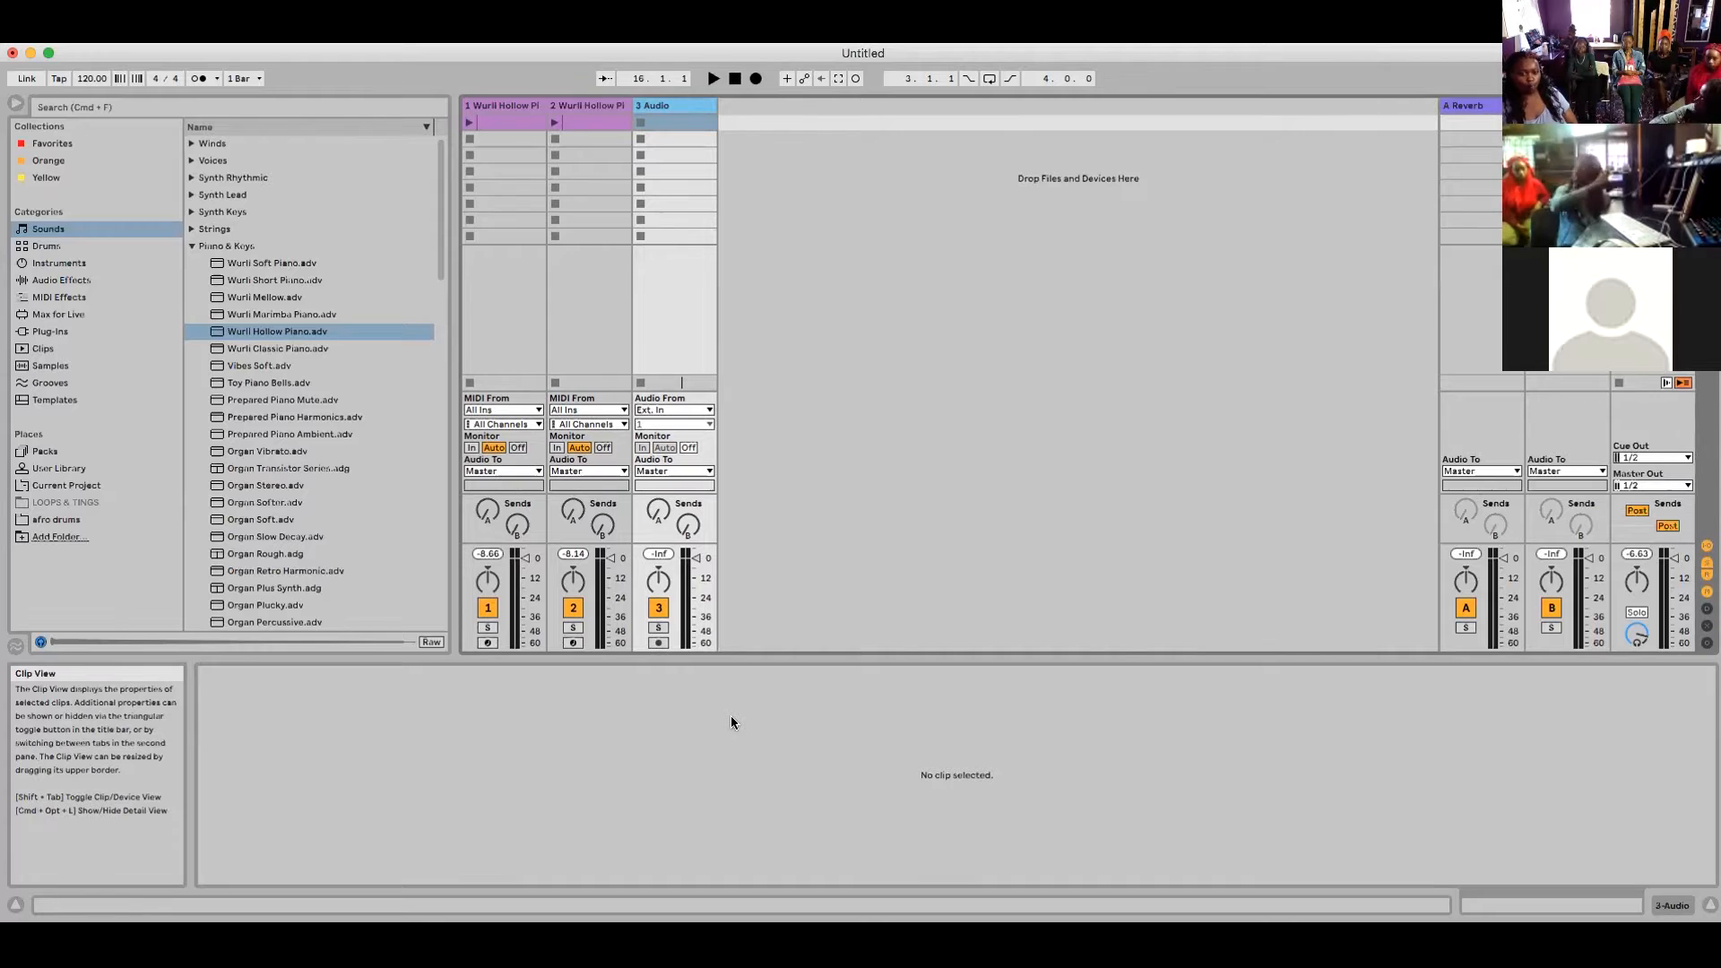
- Set the audio input device to Komplete Audio 6 MK2 in the preferences and return to the set
click(88, 34)
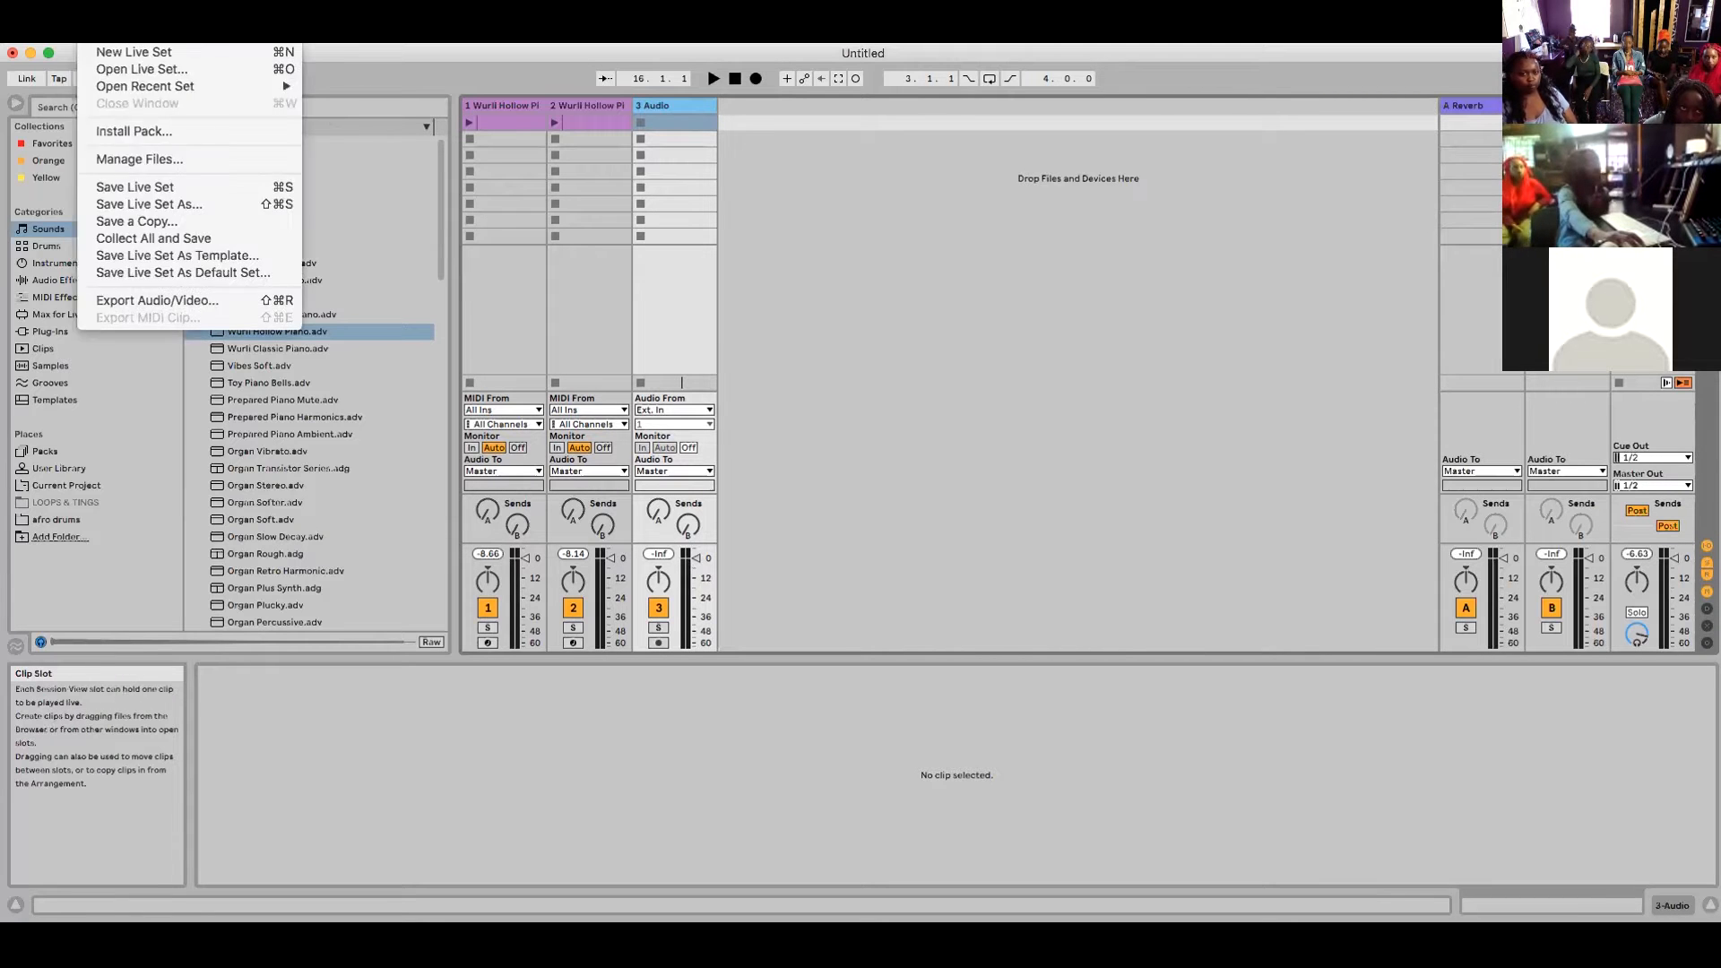
mouse_move(52, 34)
click(109, 79)
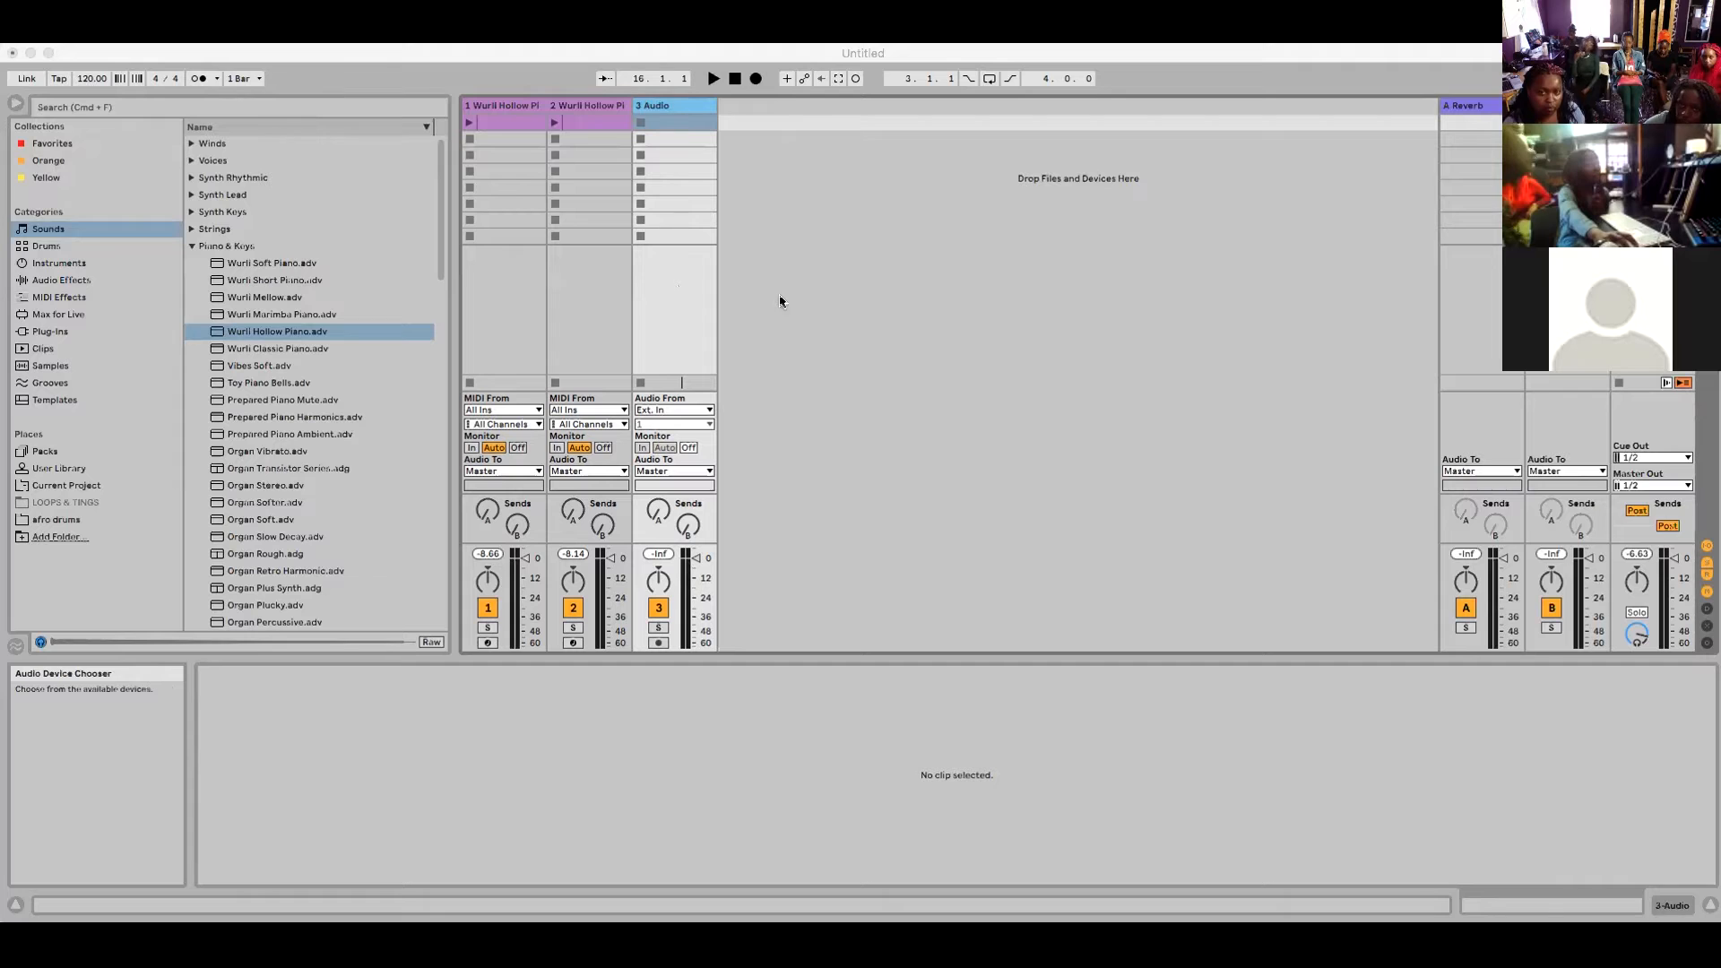
click(916, 290)
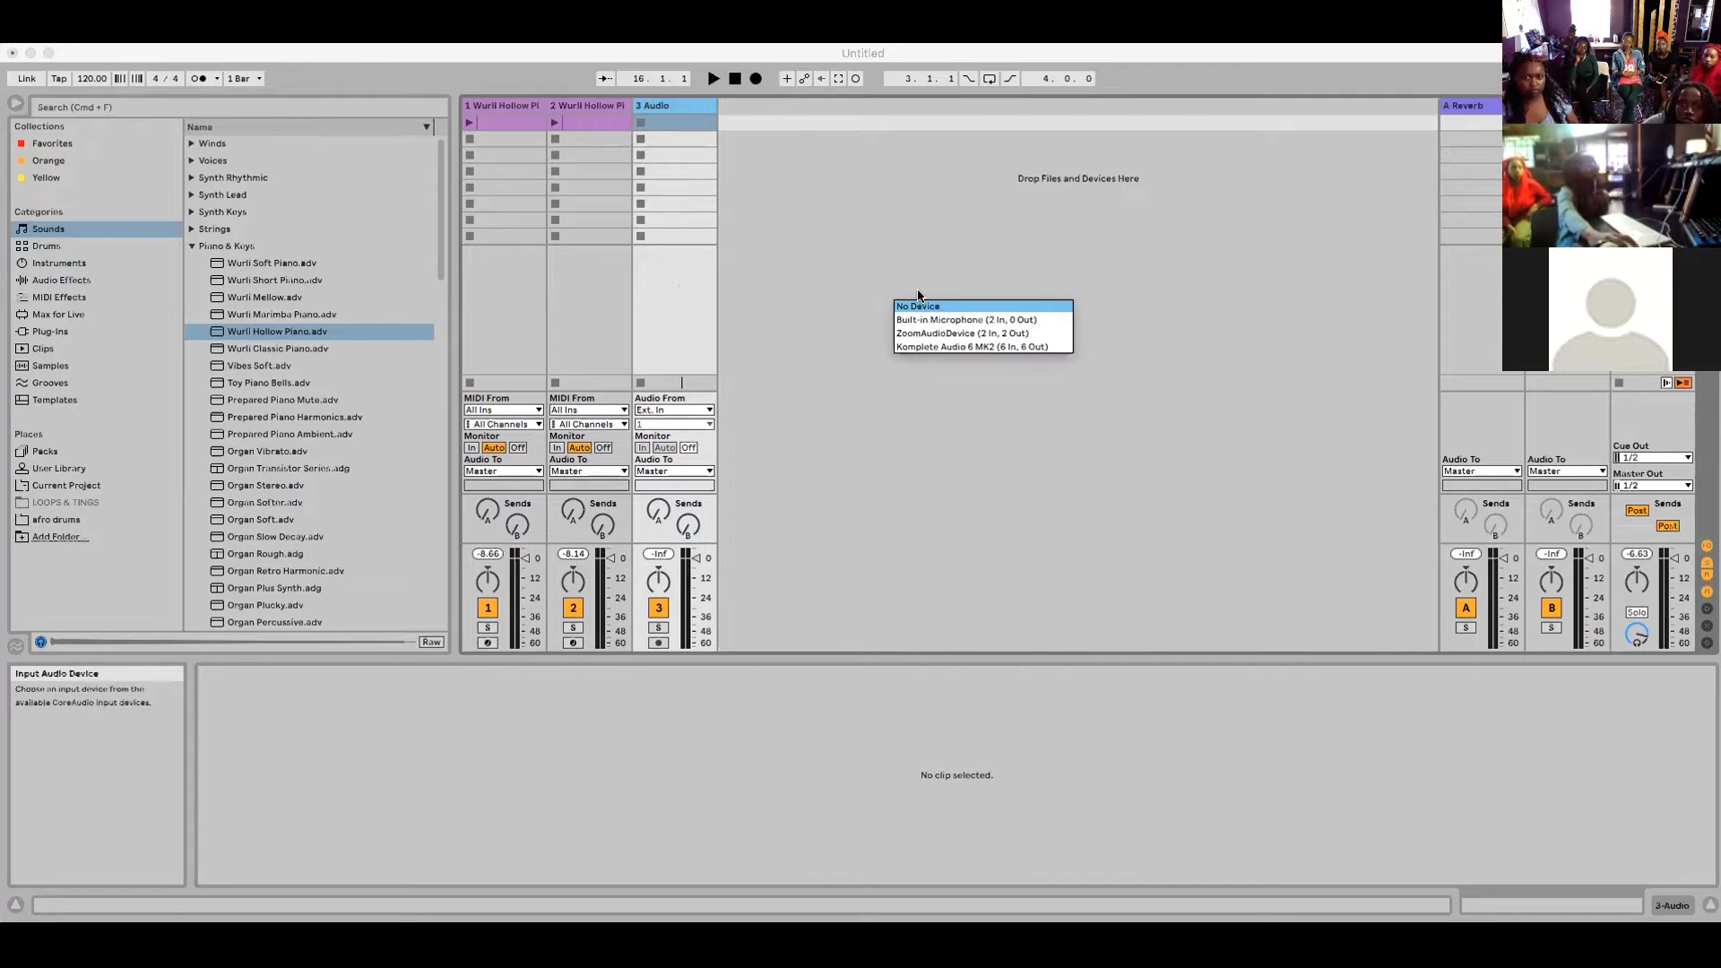
click(954, 347)
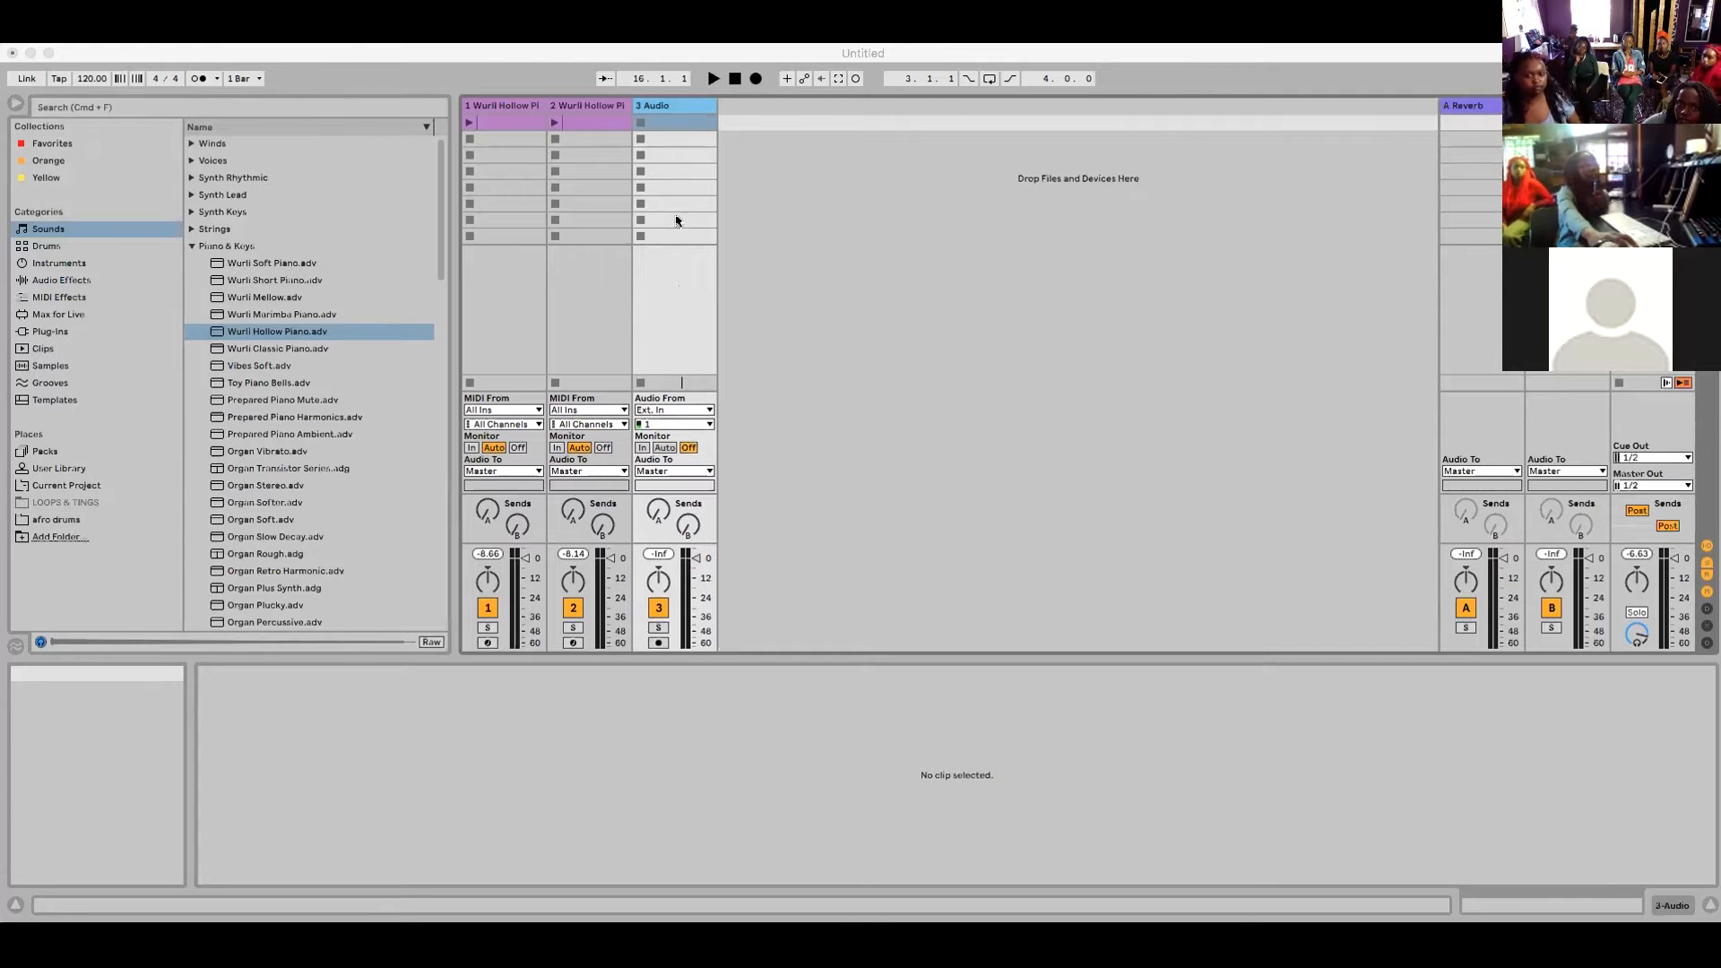
click(649, 218)
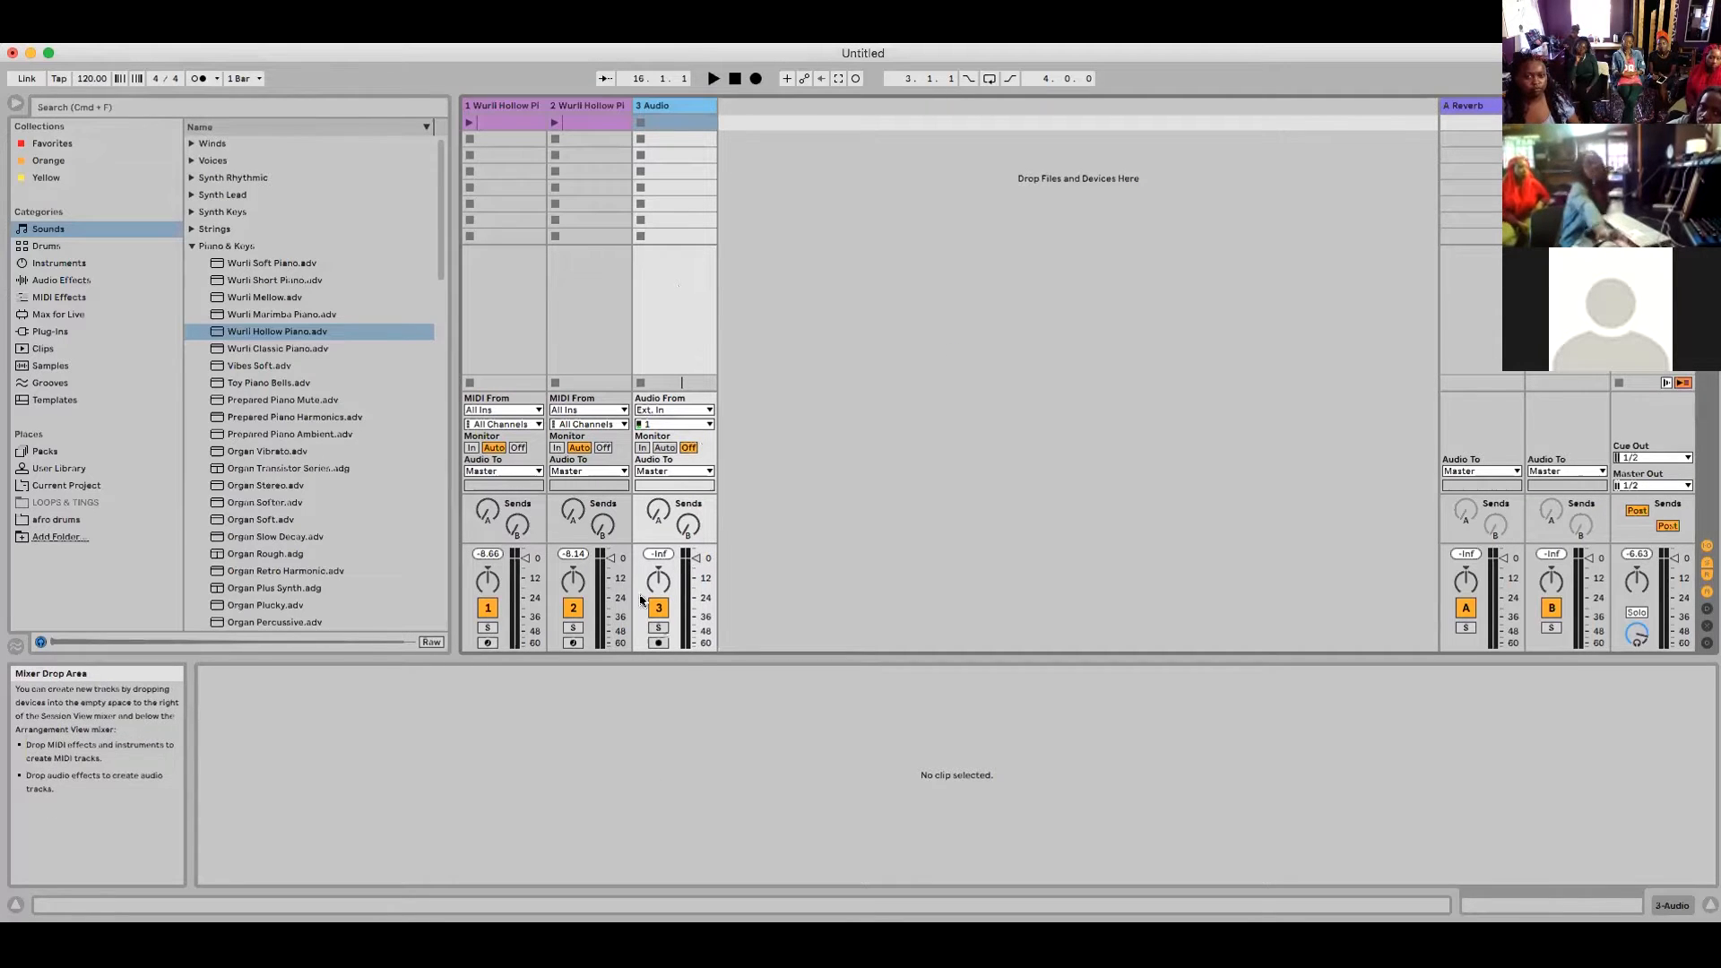
- Arm the audio track for recording, using external input channel 1 with monitoring set to In
click(658, 643)
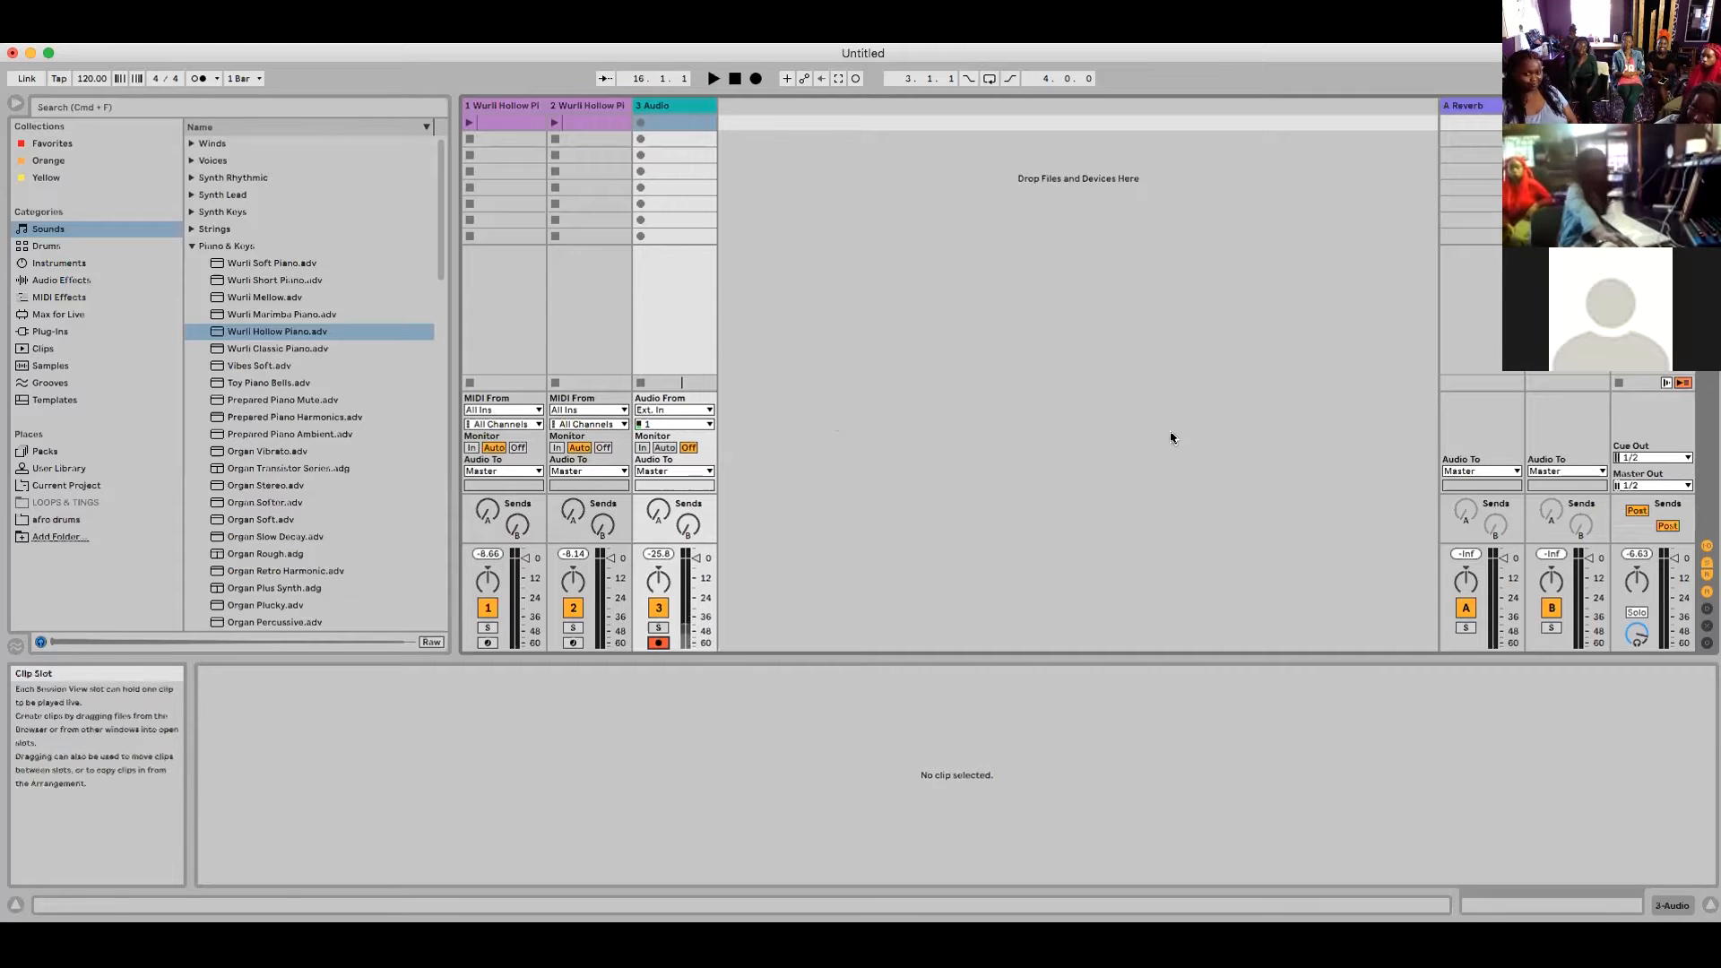
click(704, 426)
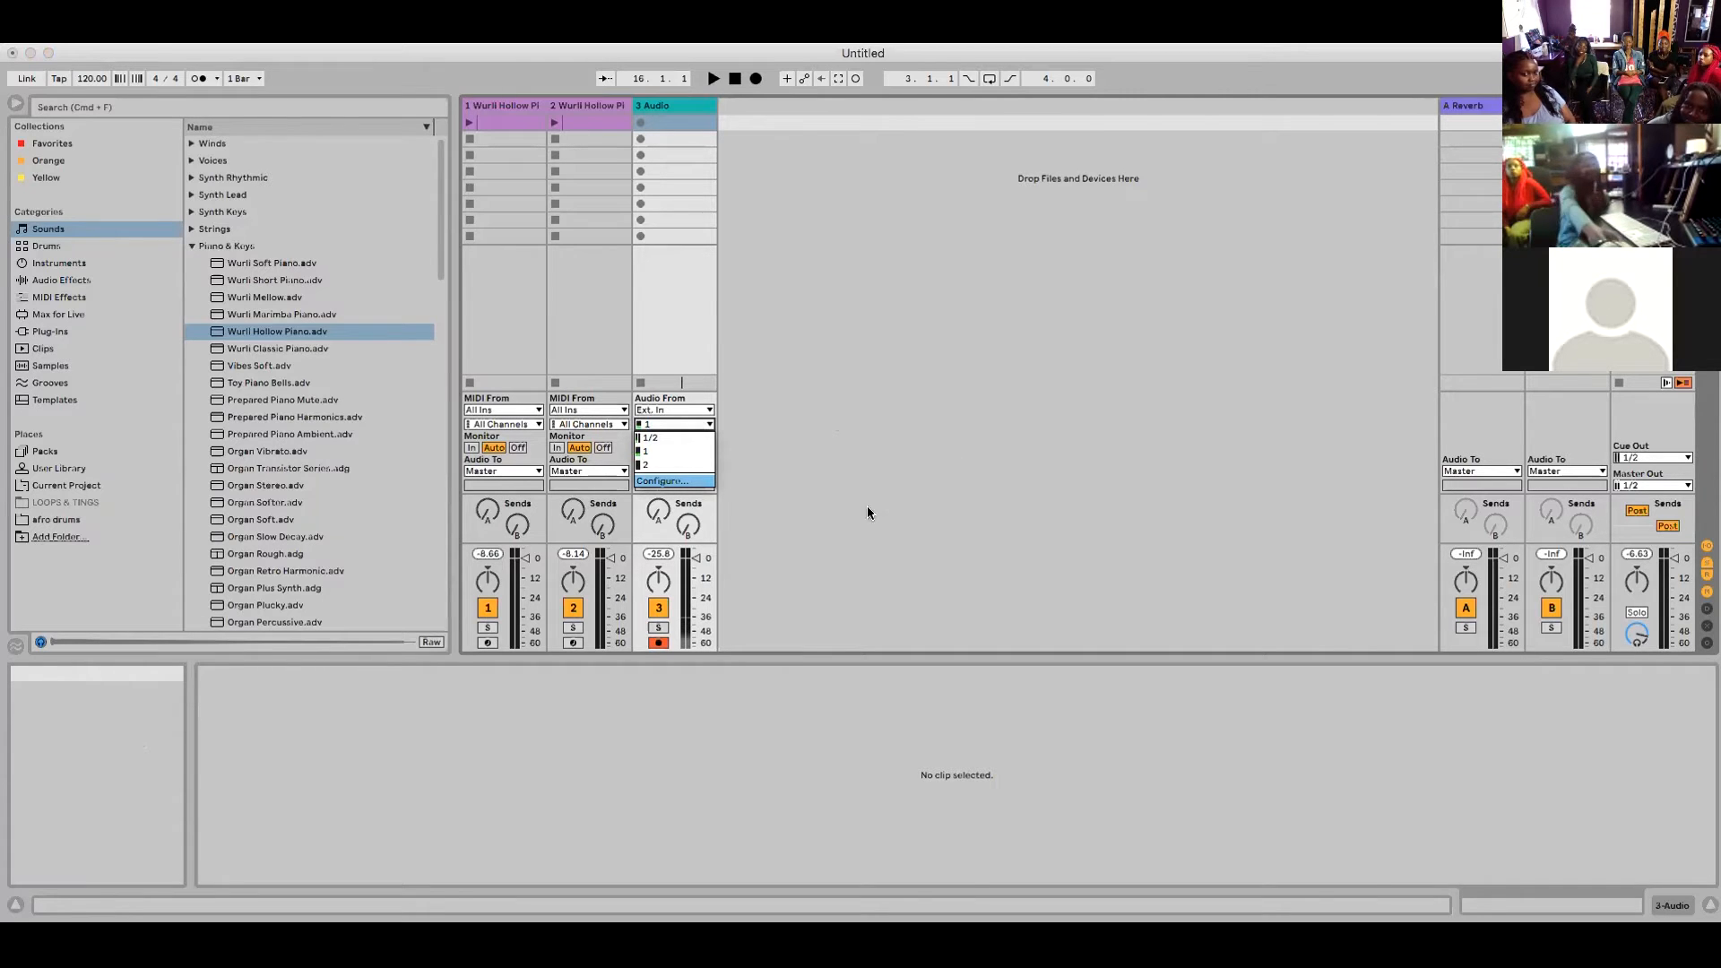
click(655, 452)
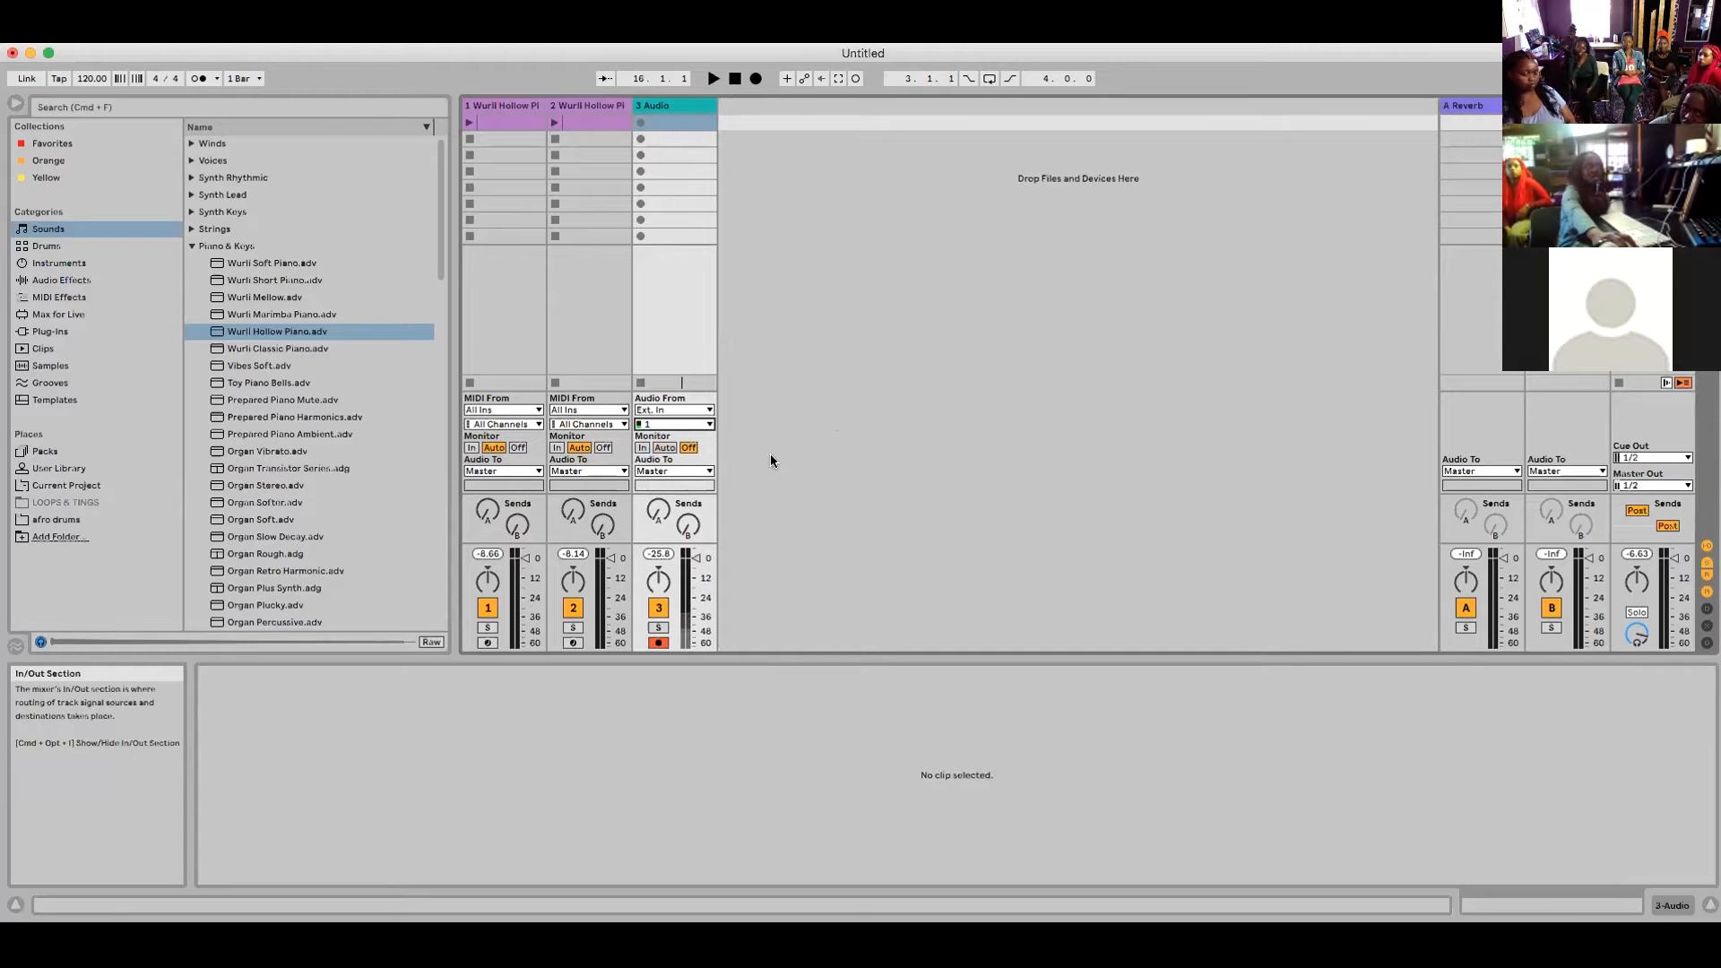
click(678, 423)
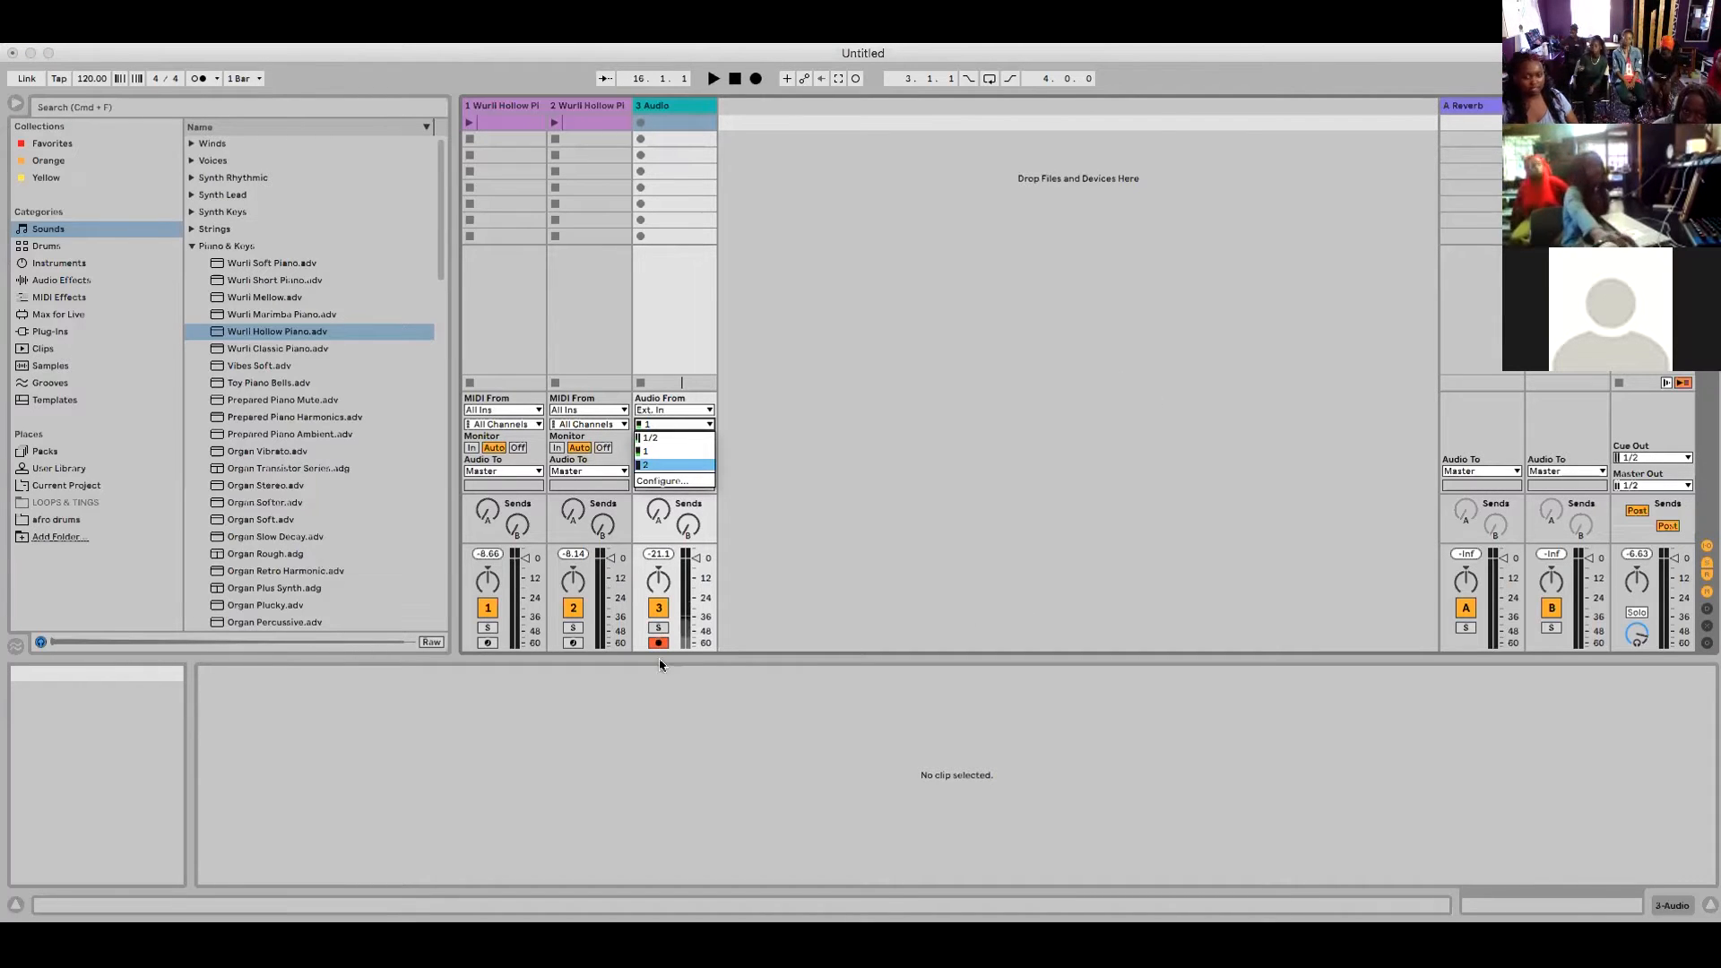
click(664, 450)
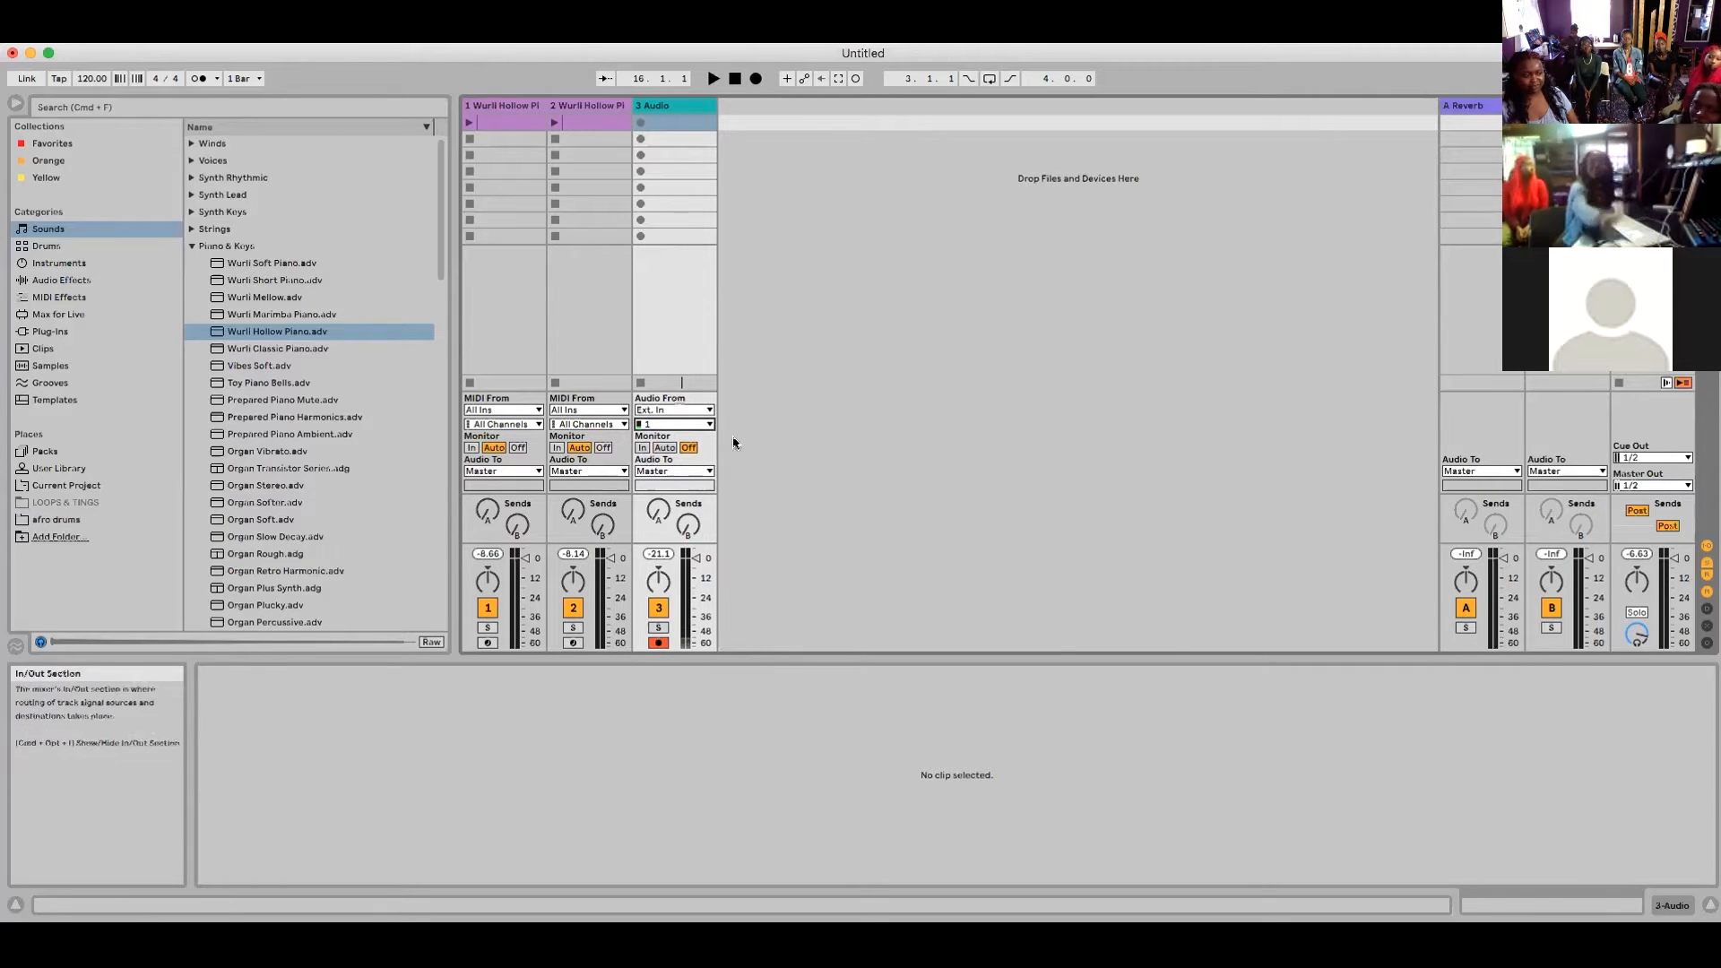
click(642, 448)
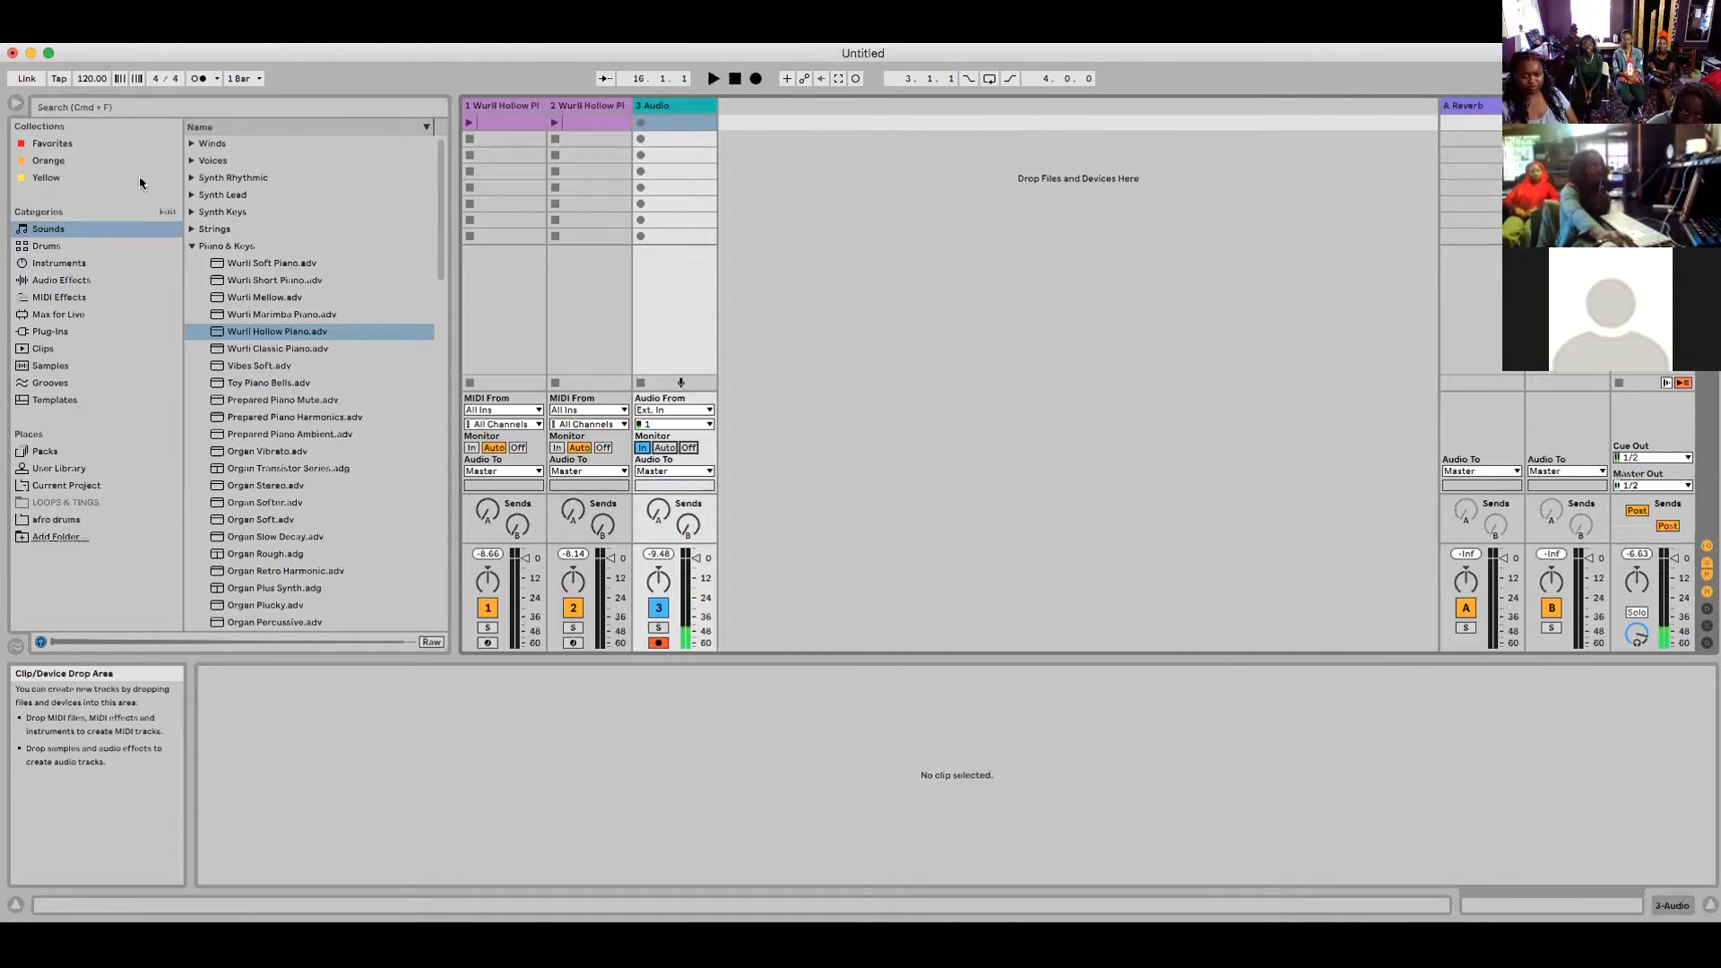
- Launch both piano clips together, select the audio track's first slot, and stop playback
click(713, 78)
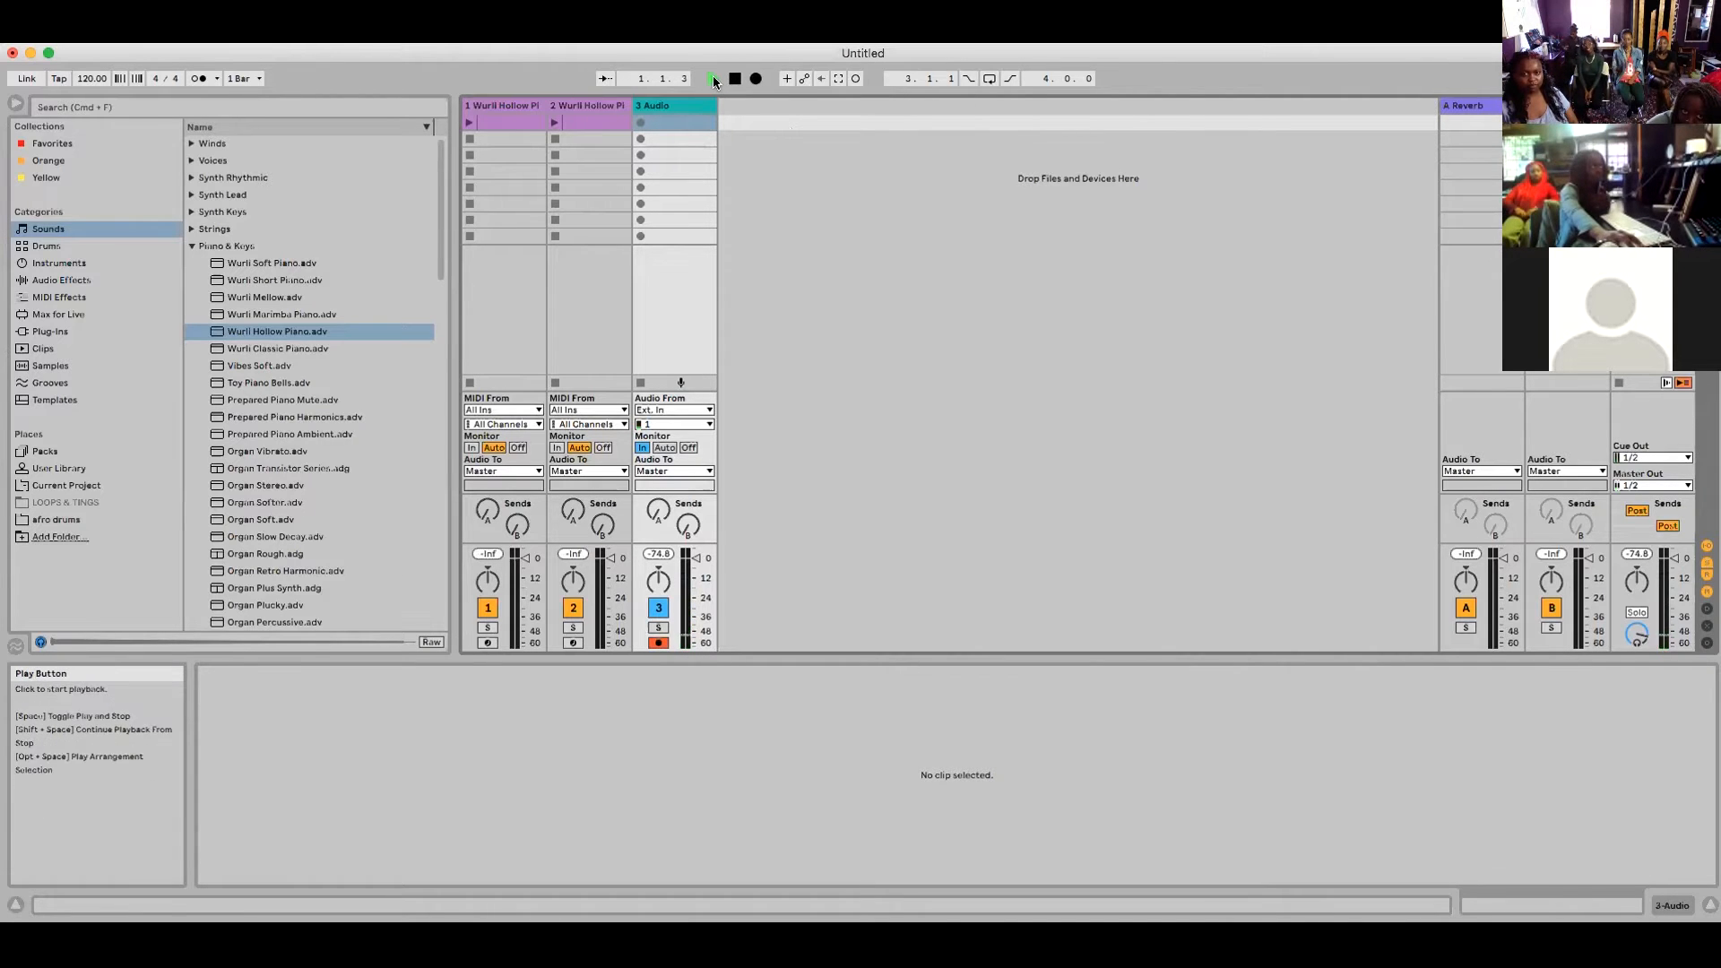
click(735, 79)
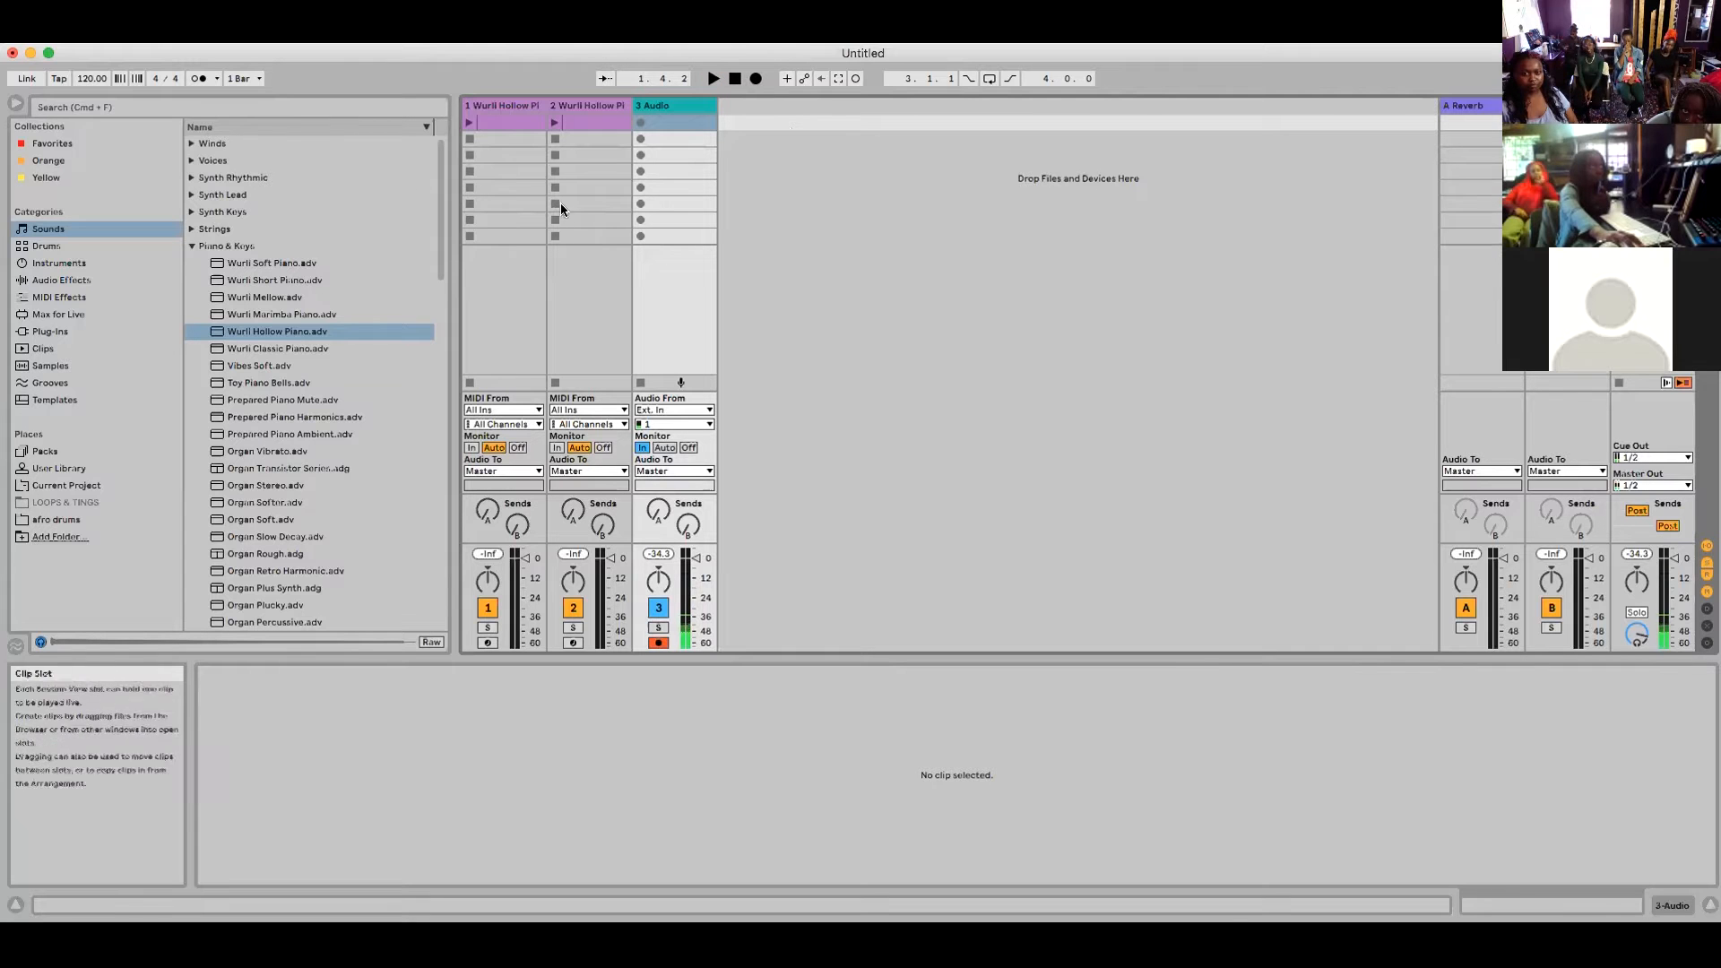
click(469, 122)
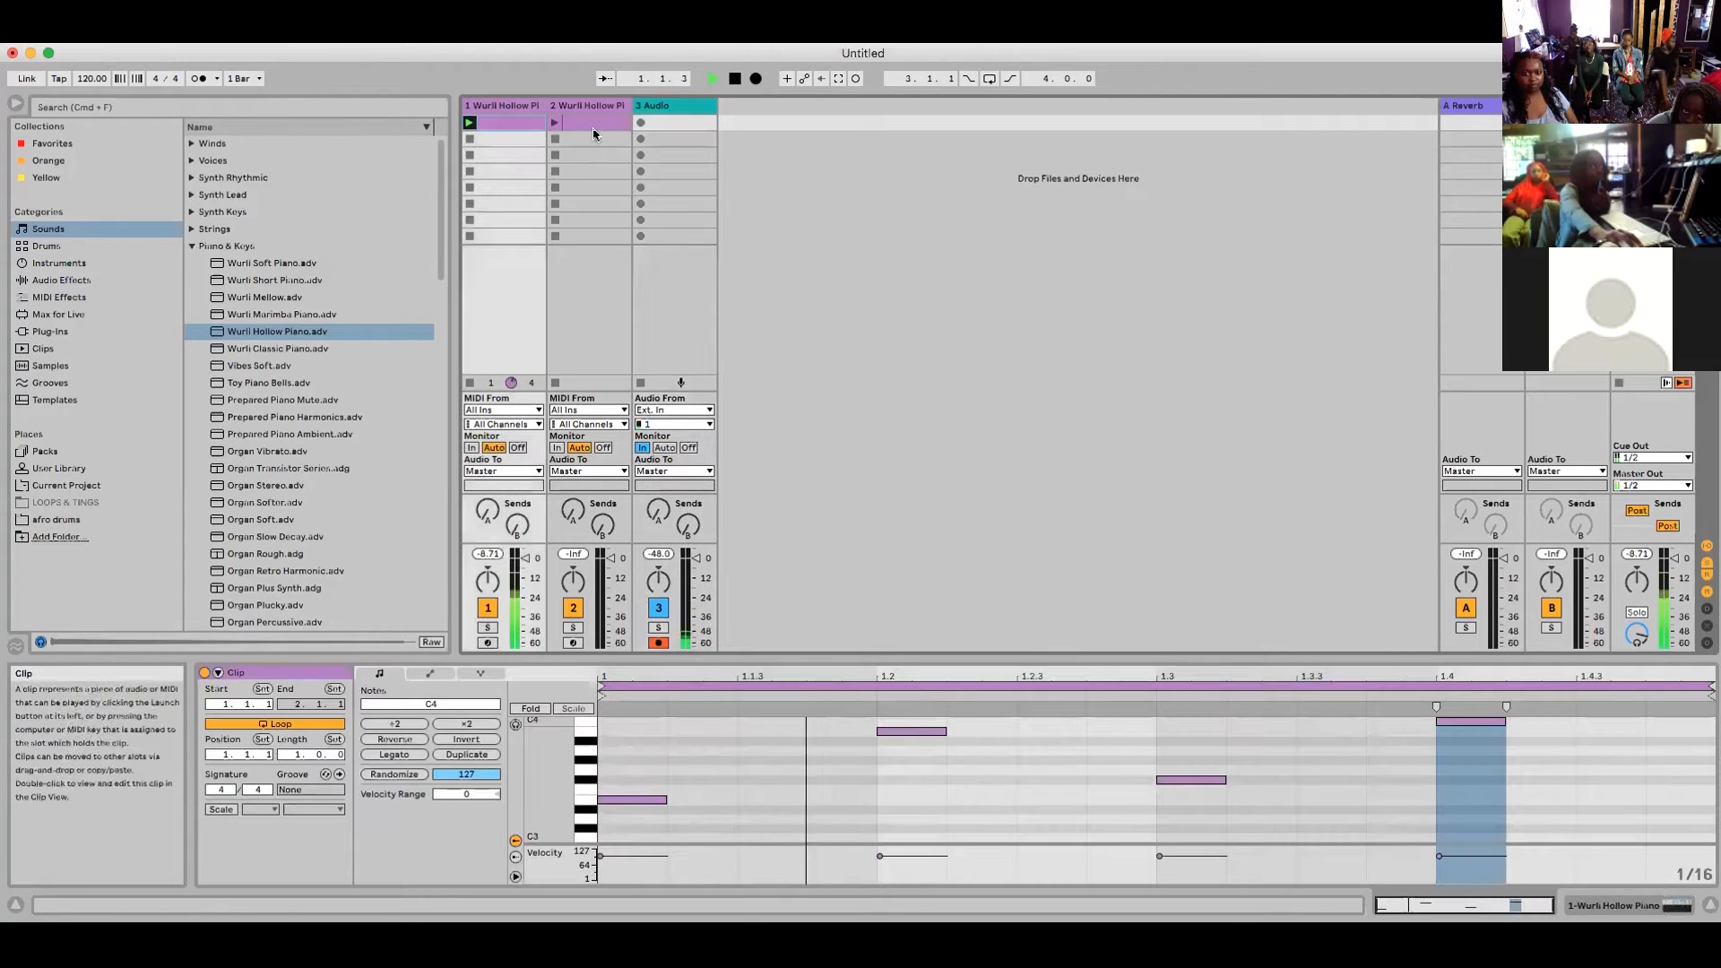
click(555, 123)
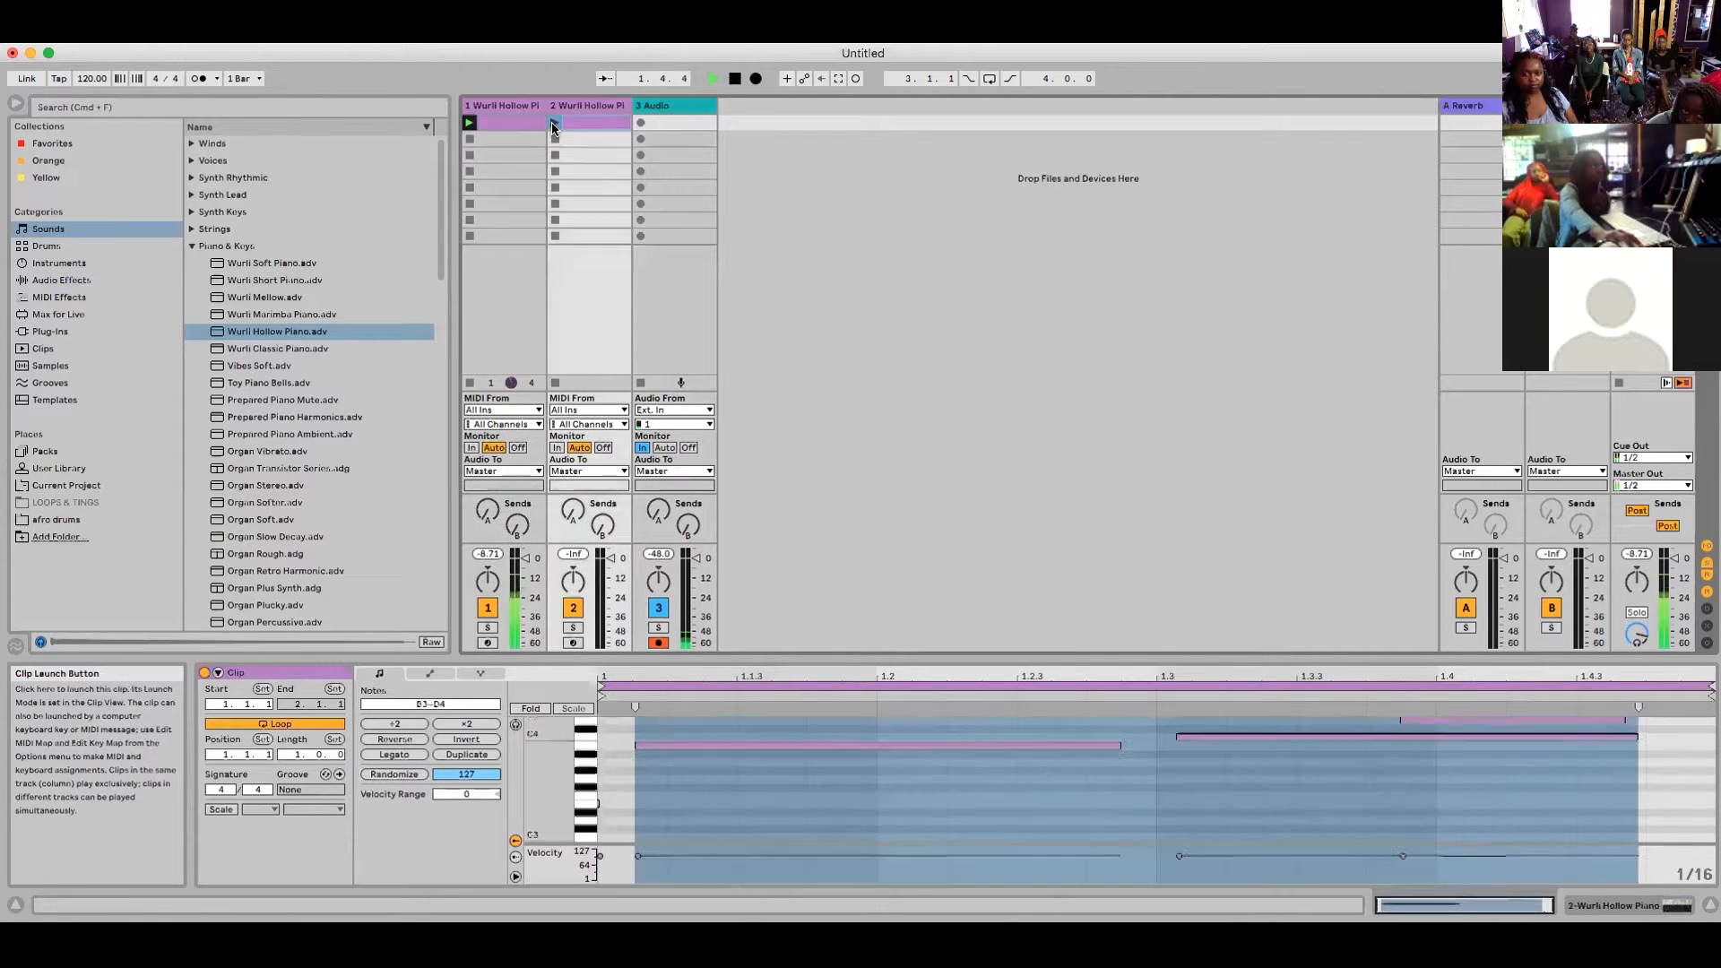
click(679, 123)
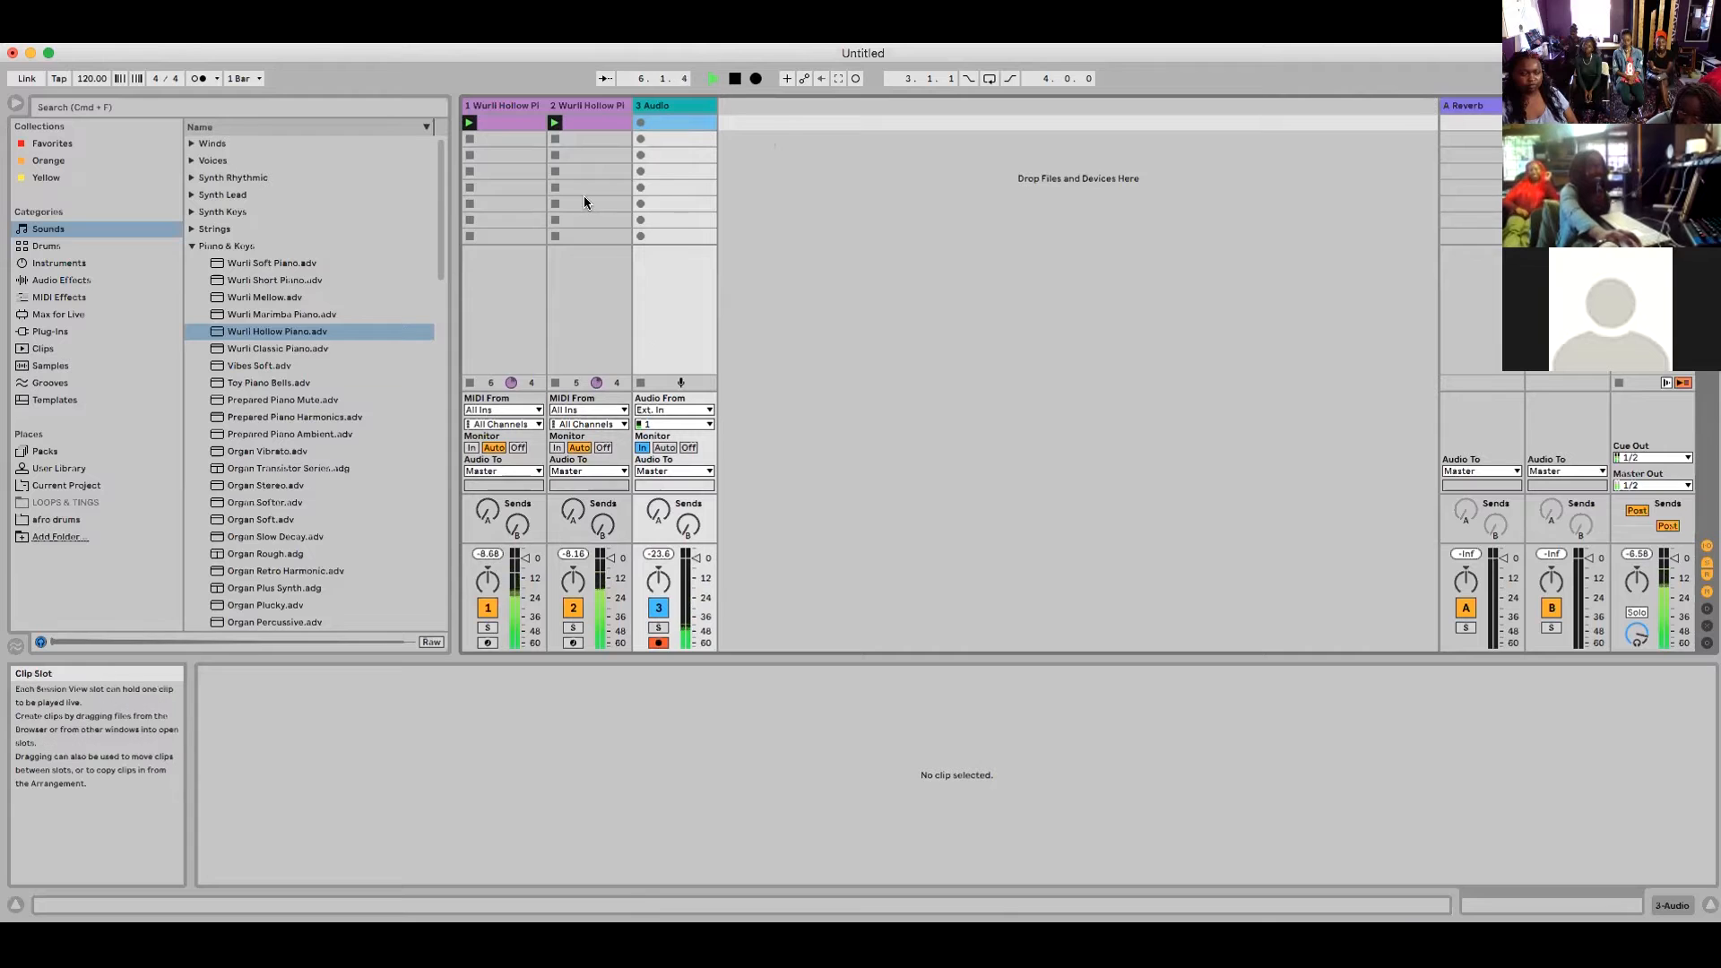
click(735, 79)
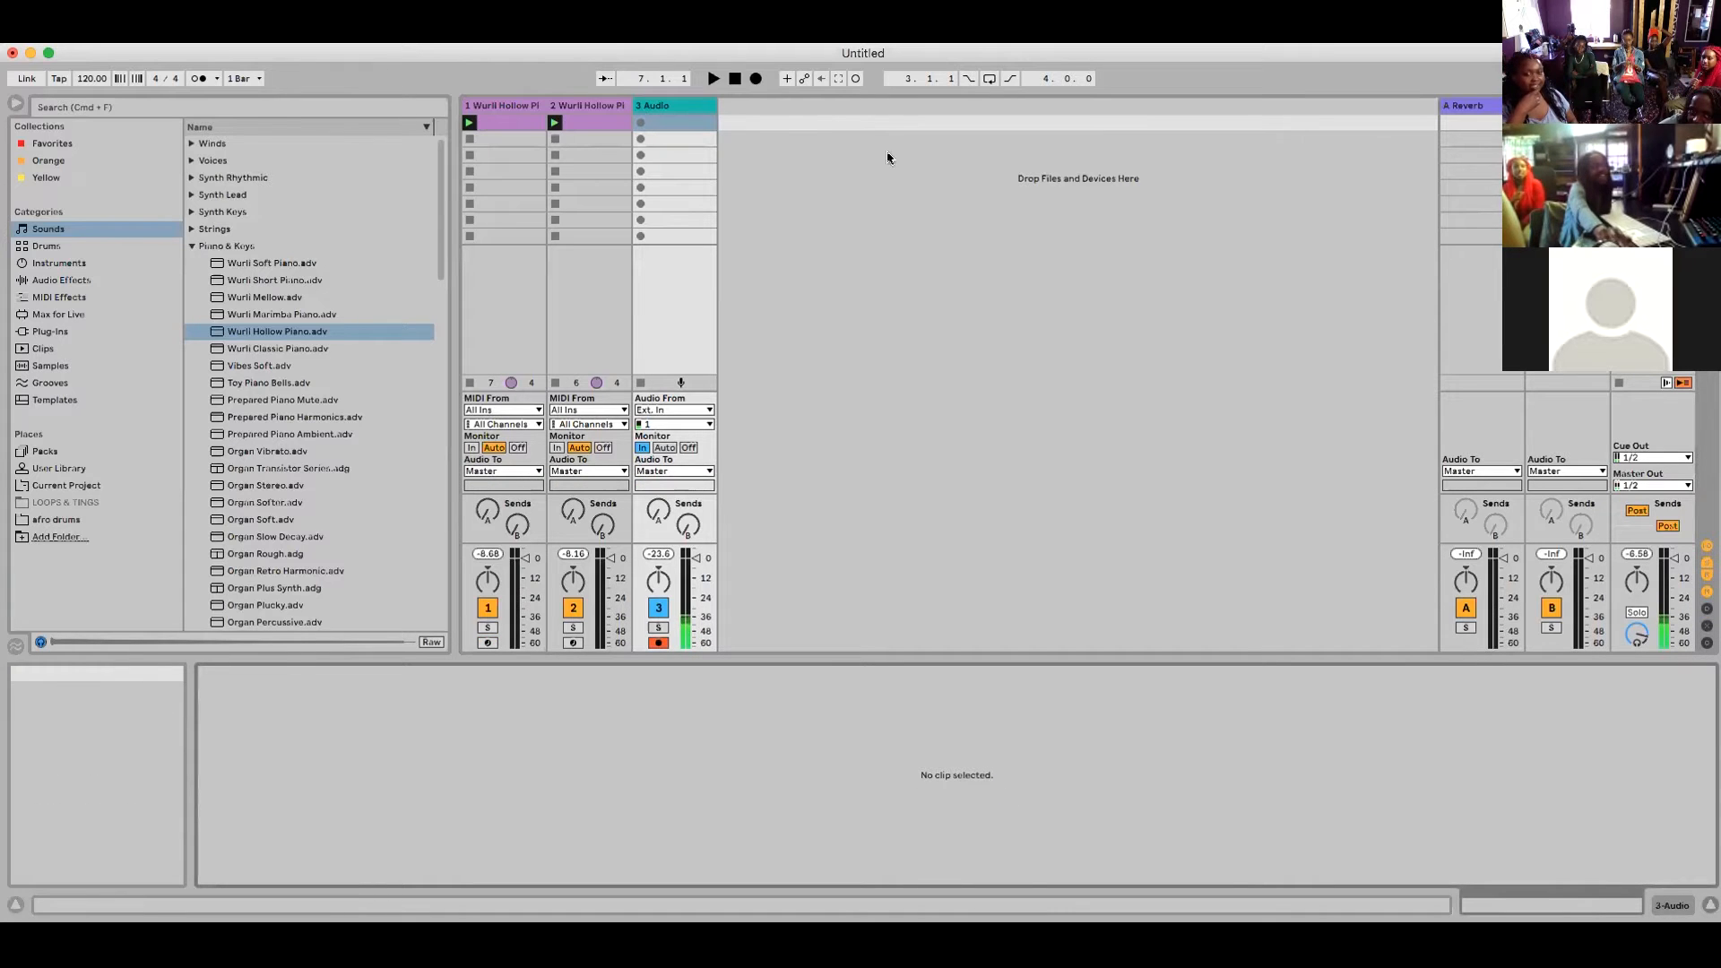
- Record an audio take into the audio track's first slot while both piano clips play
click(712, 79)
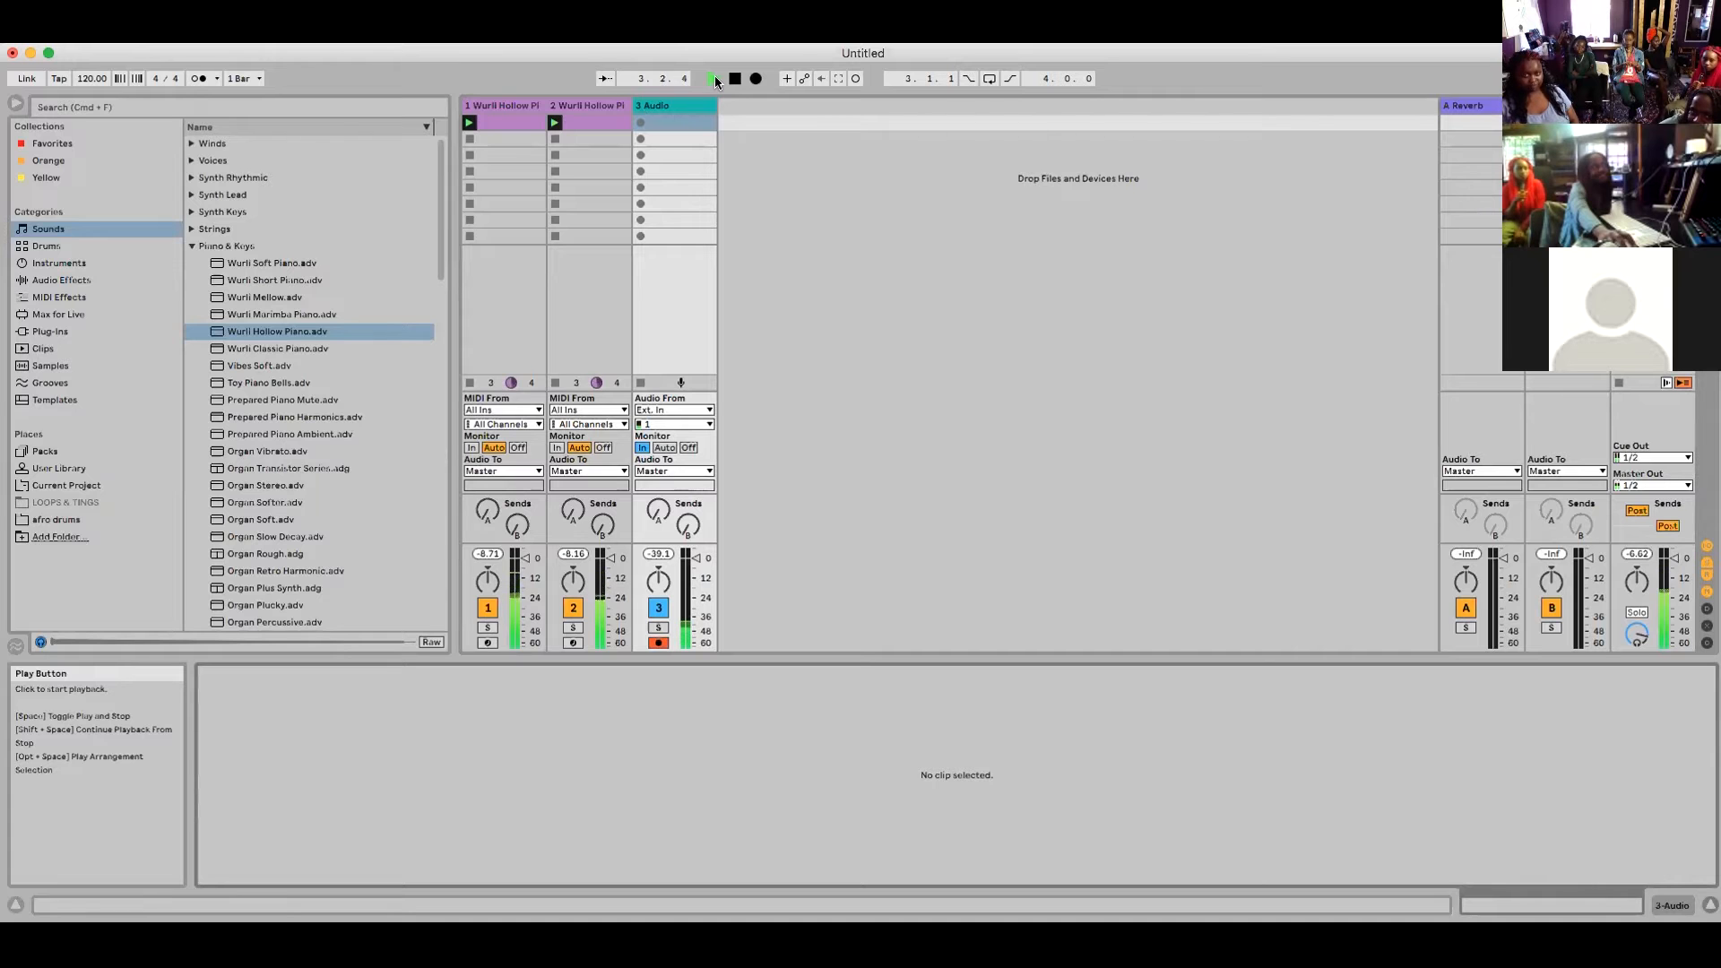
click(855, 81)
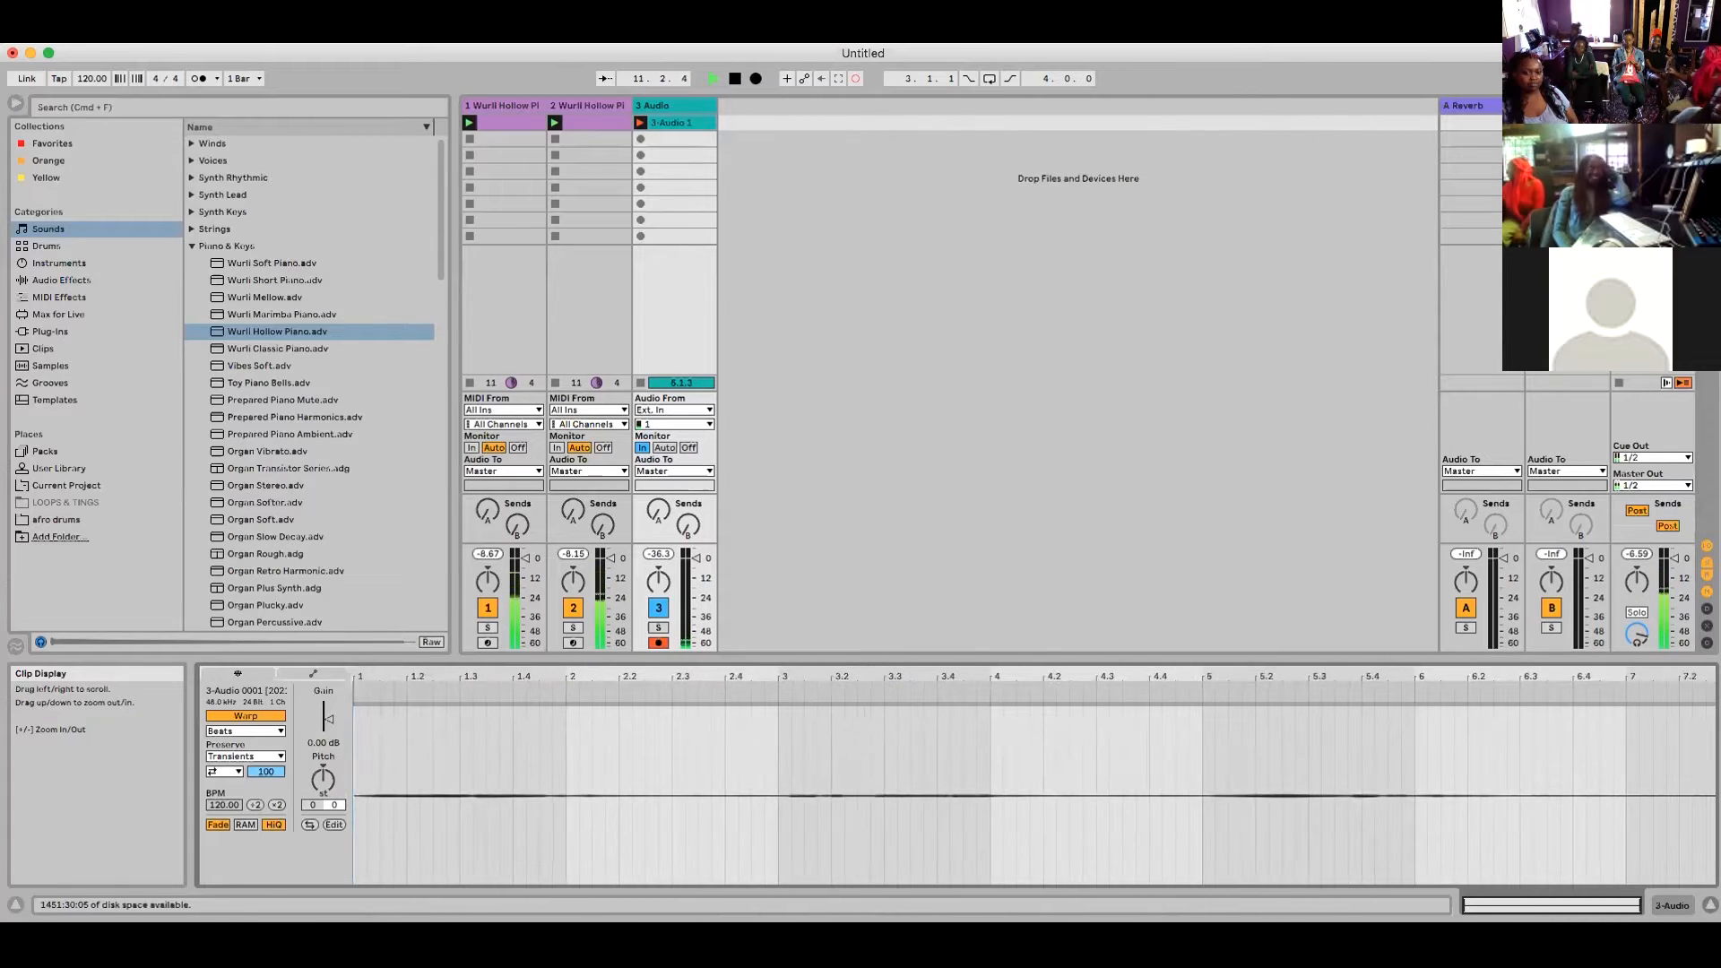
key(space)
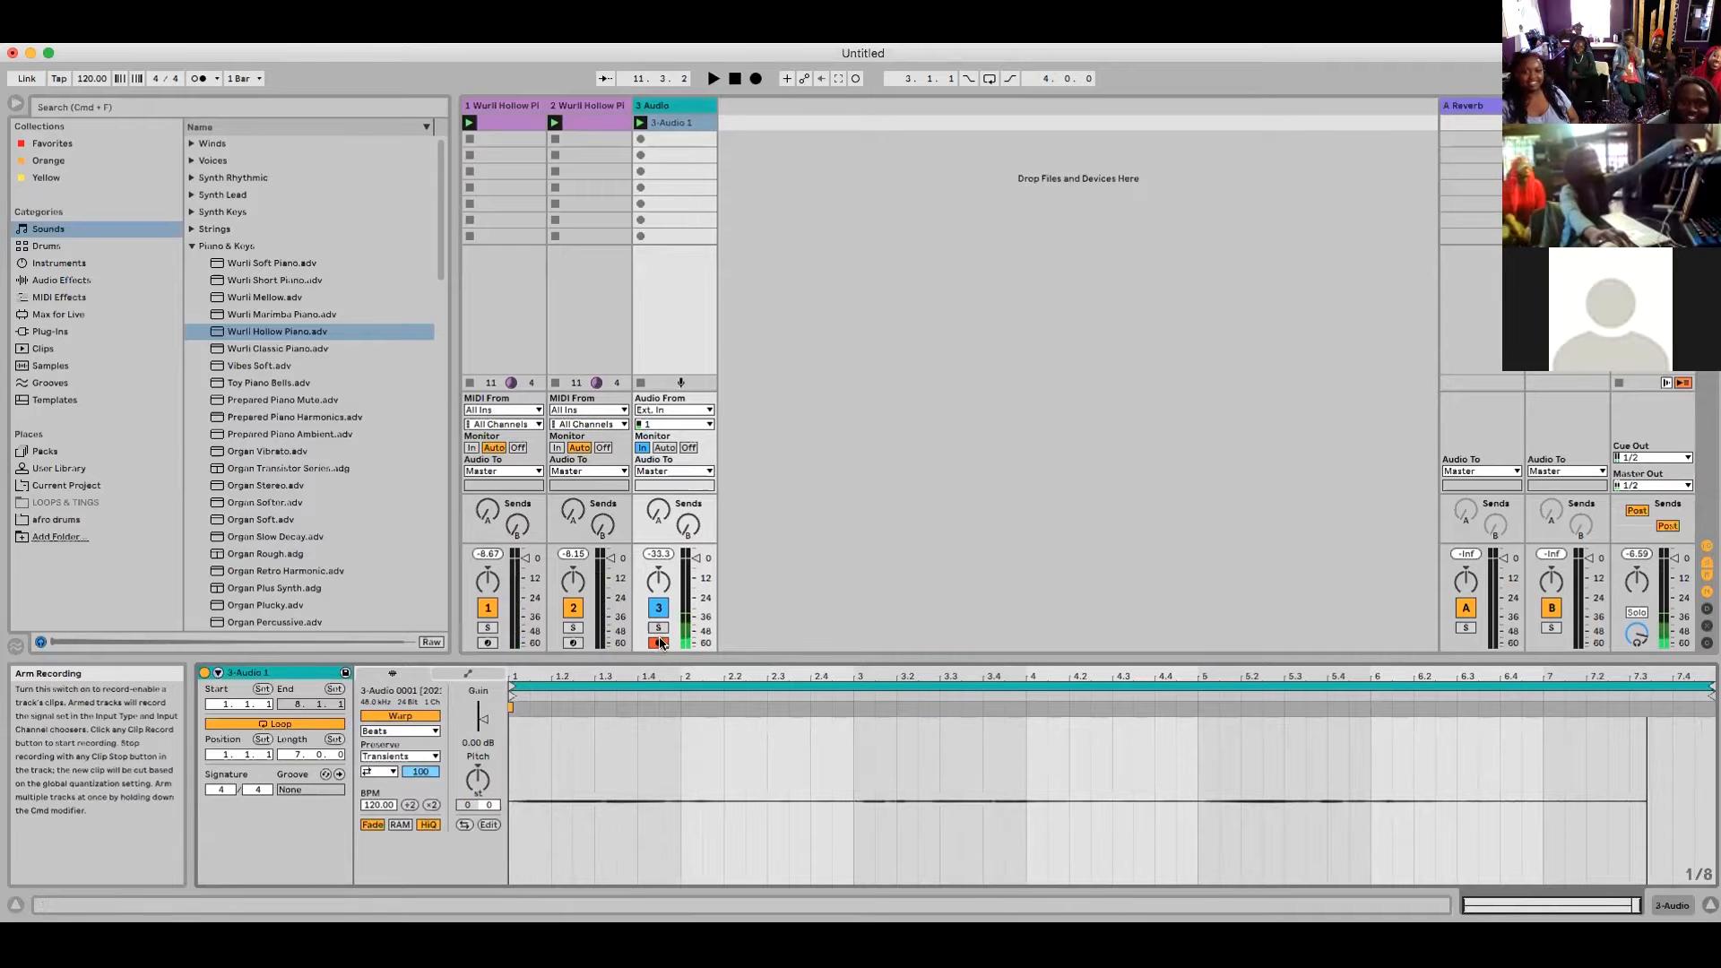
- Set the audio track's monitoring to Auto and listen to the recorded clip with the track temporarily soloed
click(666, 448)
click(659, 628)
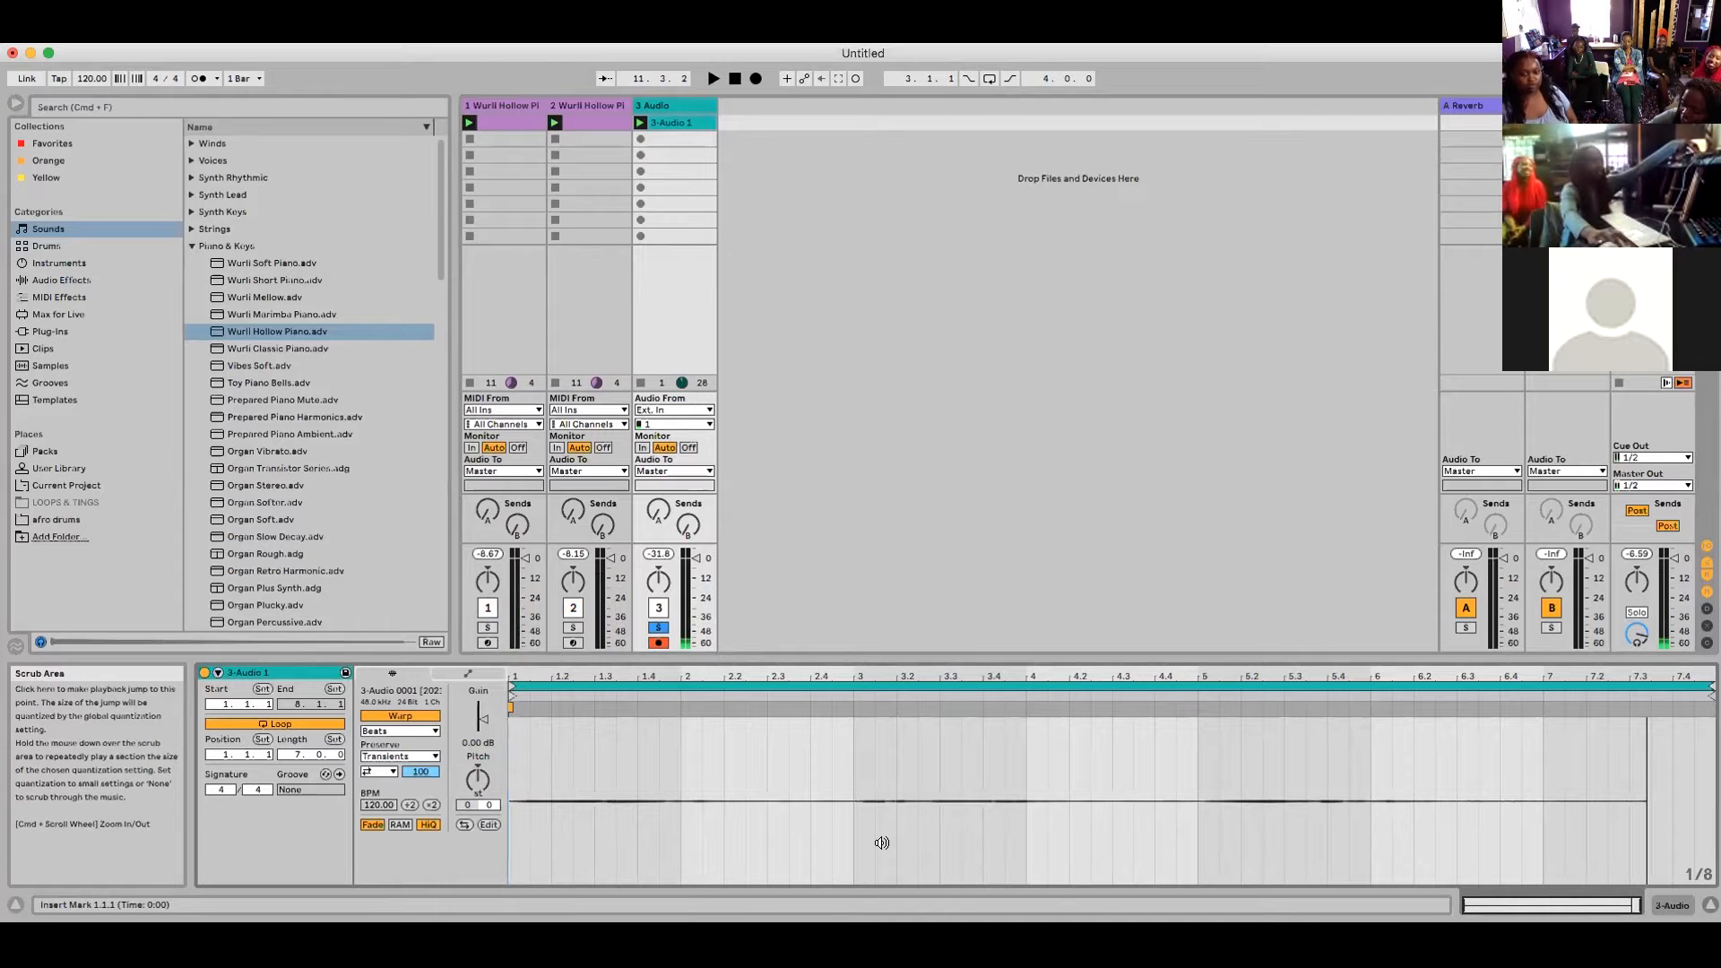
key(space)
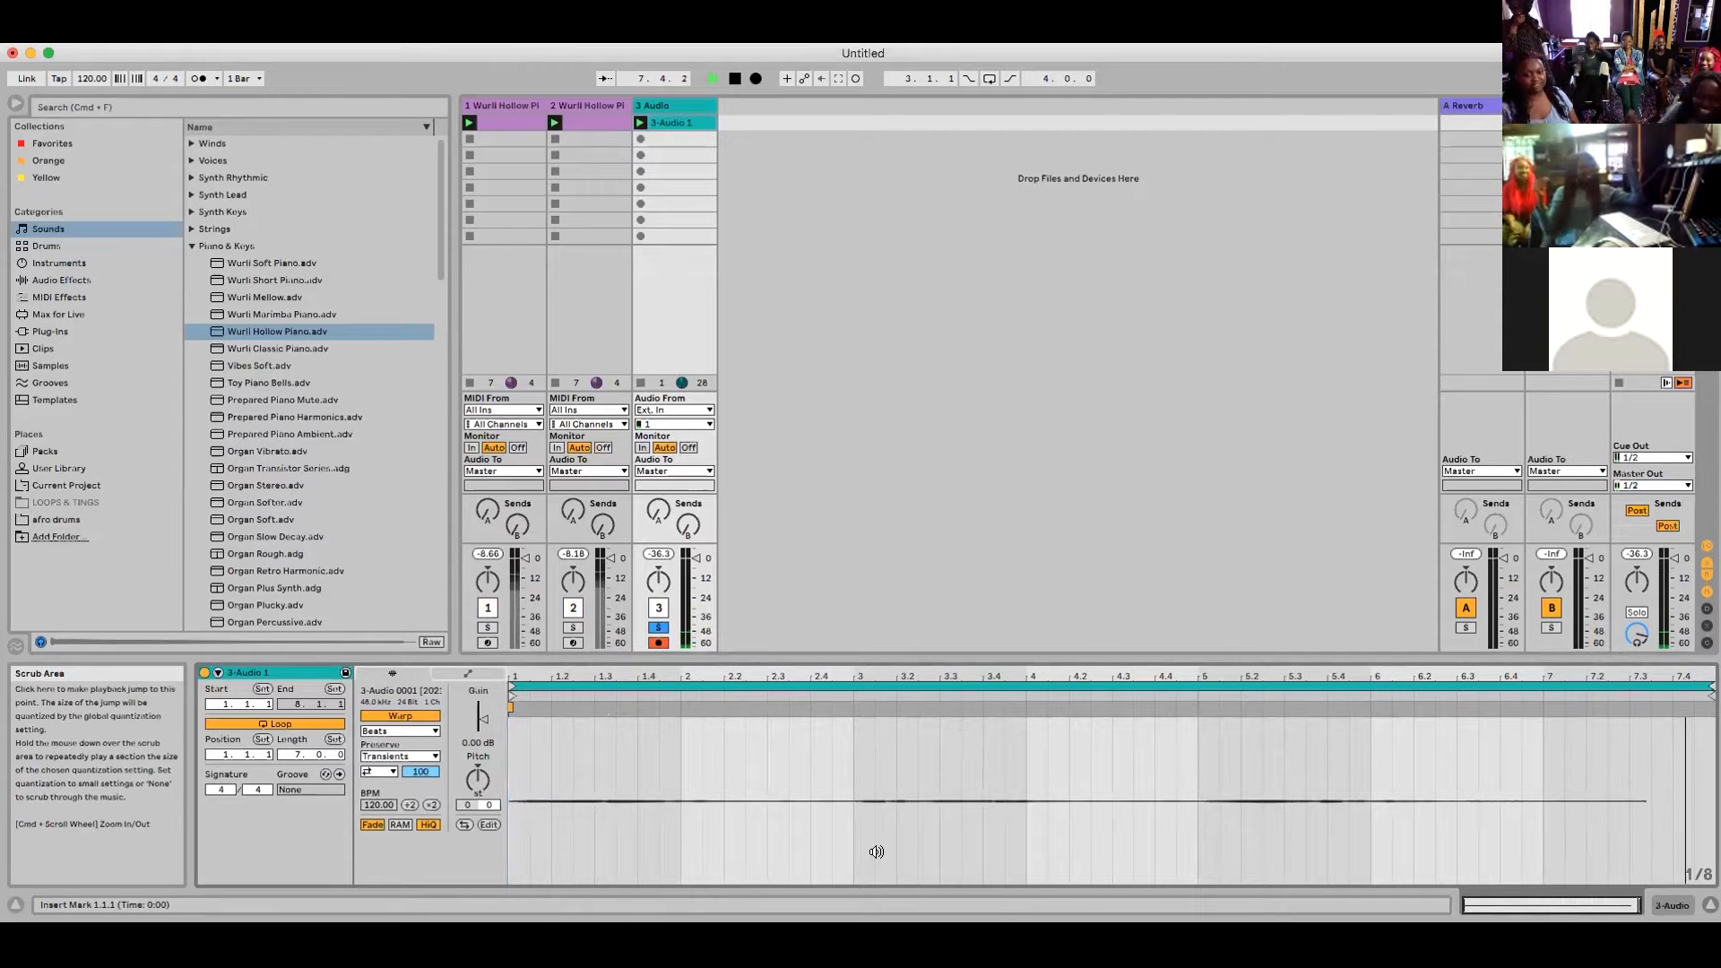
key(space)
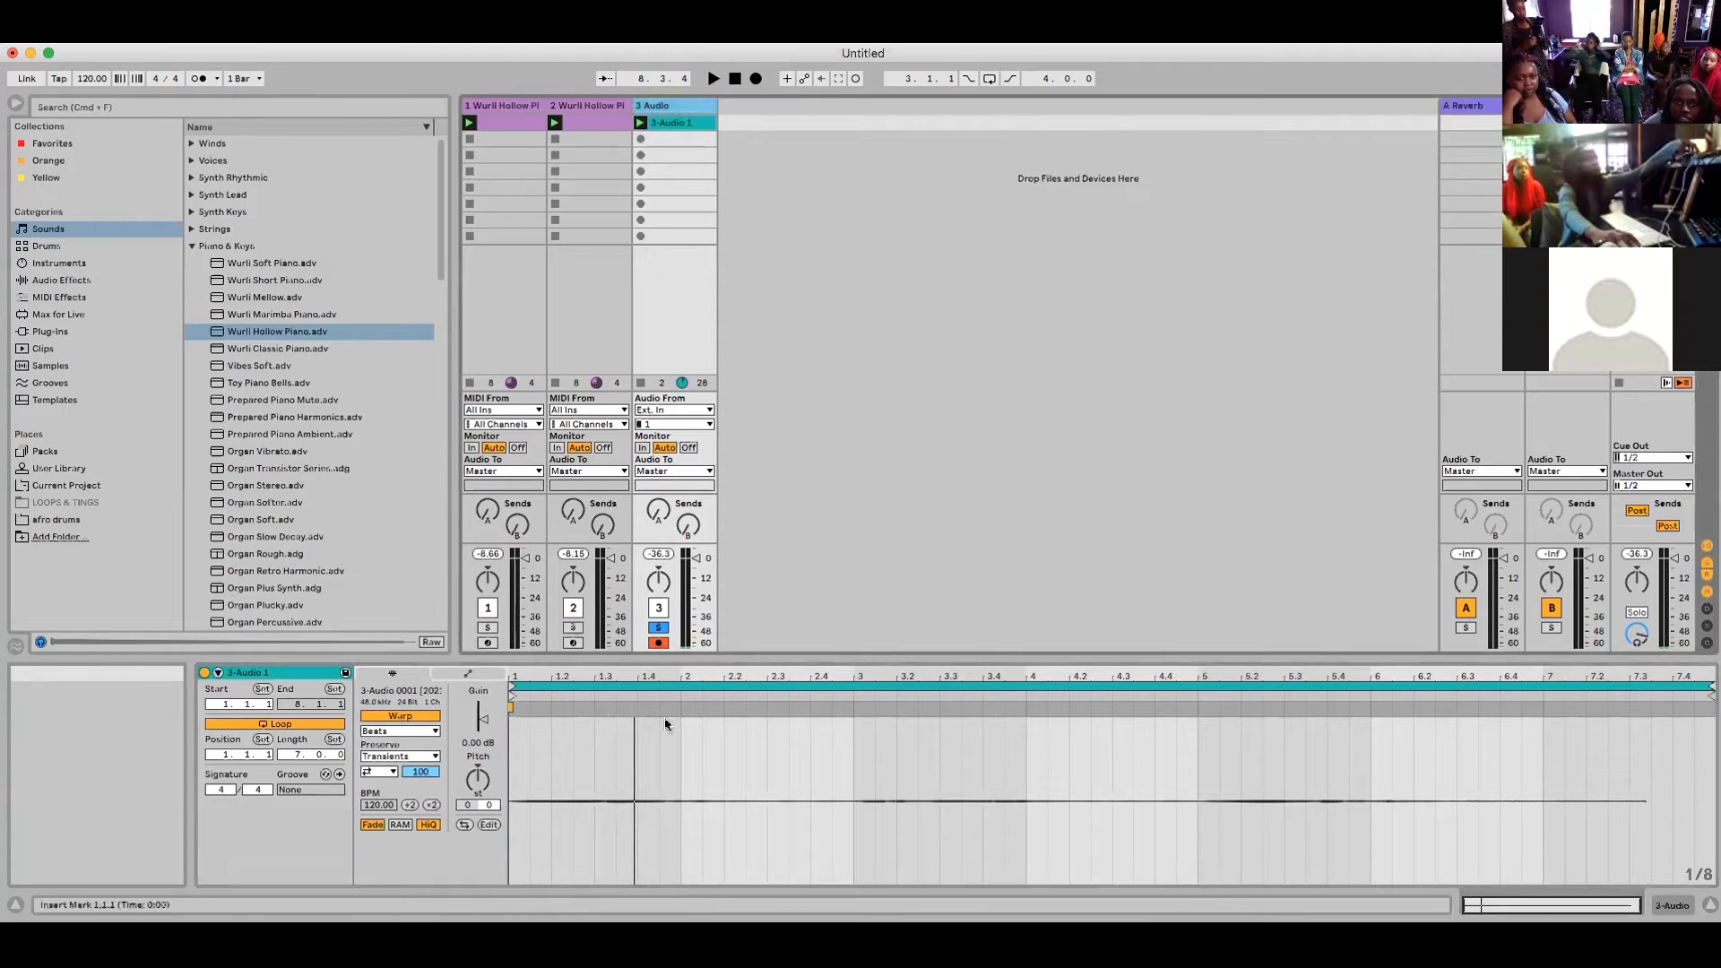
click(659, 628)
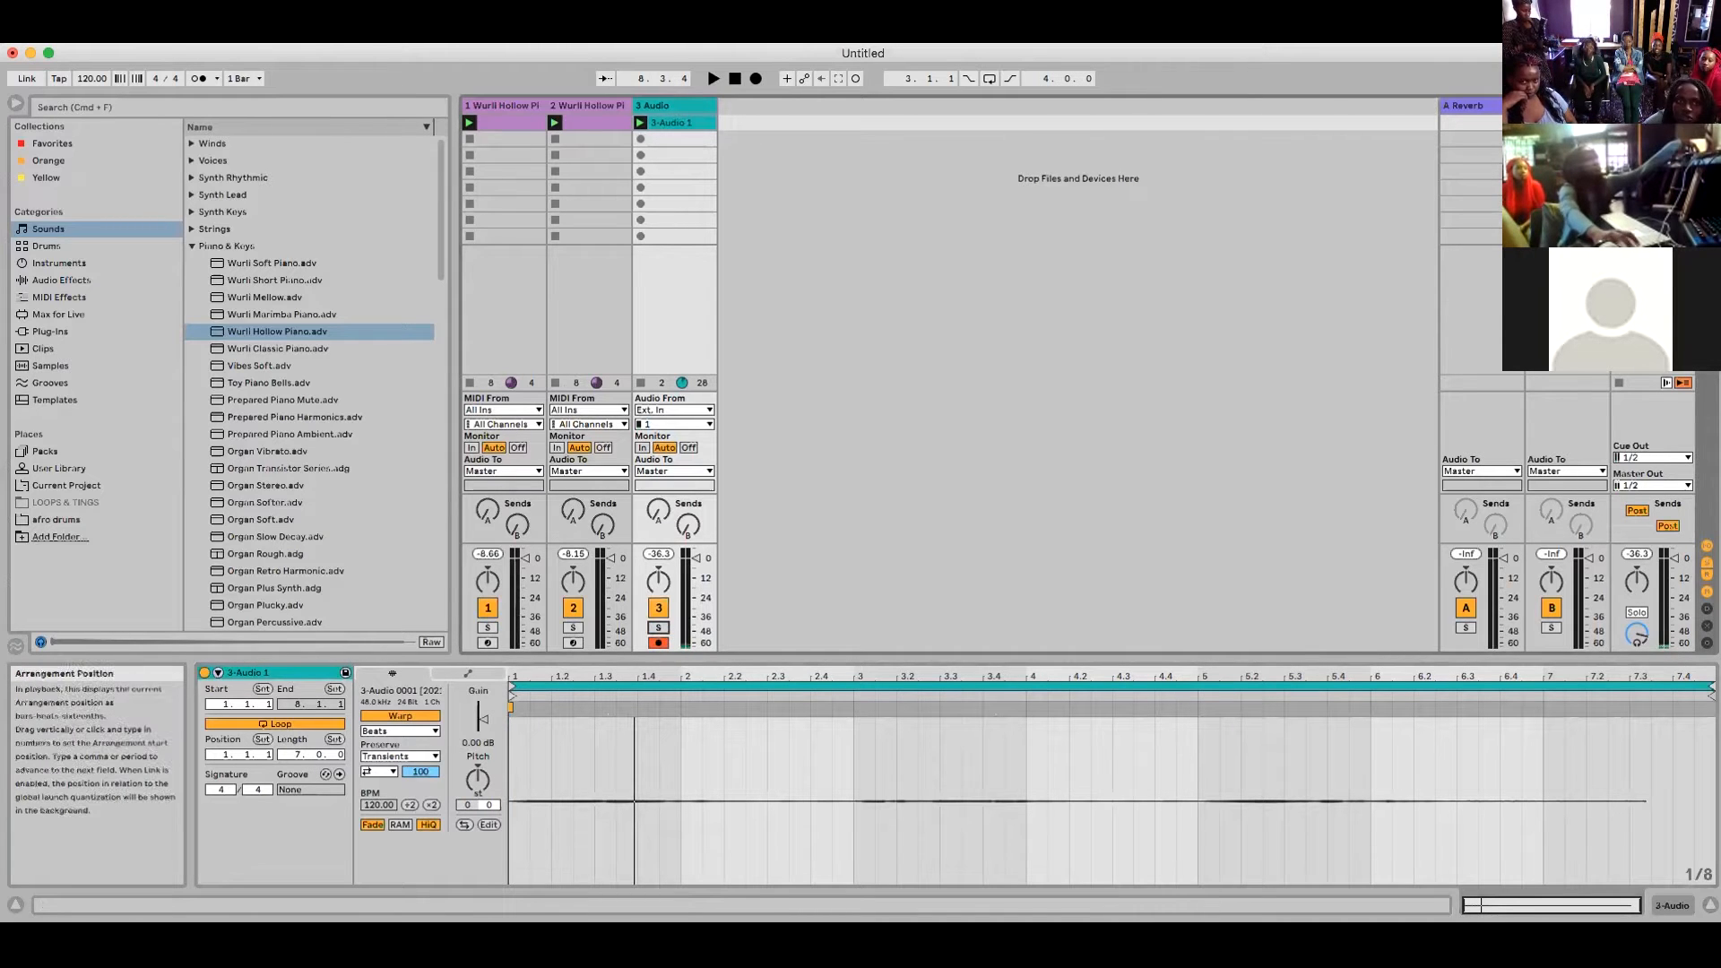
- Insert a new audio track after the recorded audio track
click(220, 38)
click(220, 54)
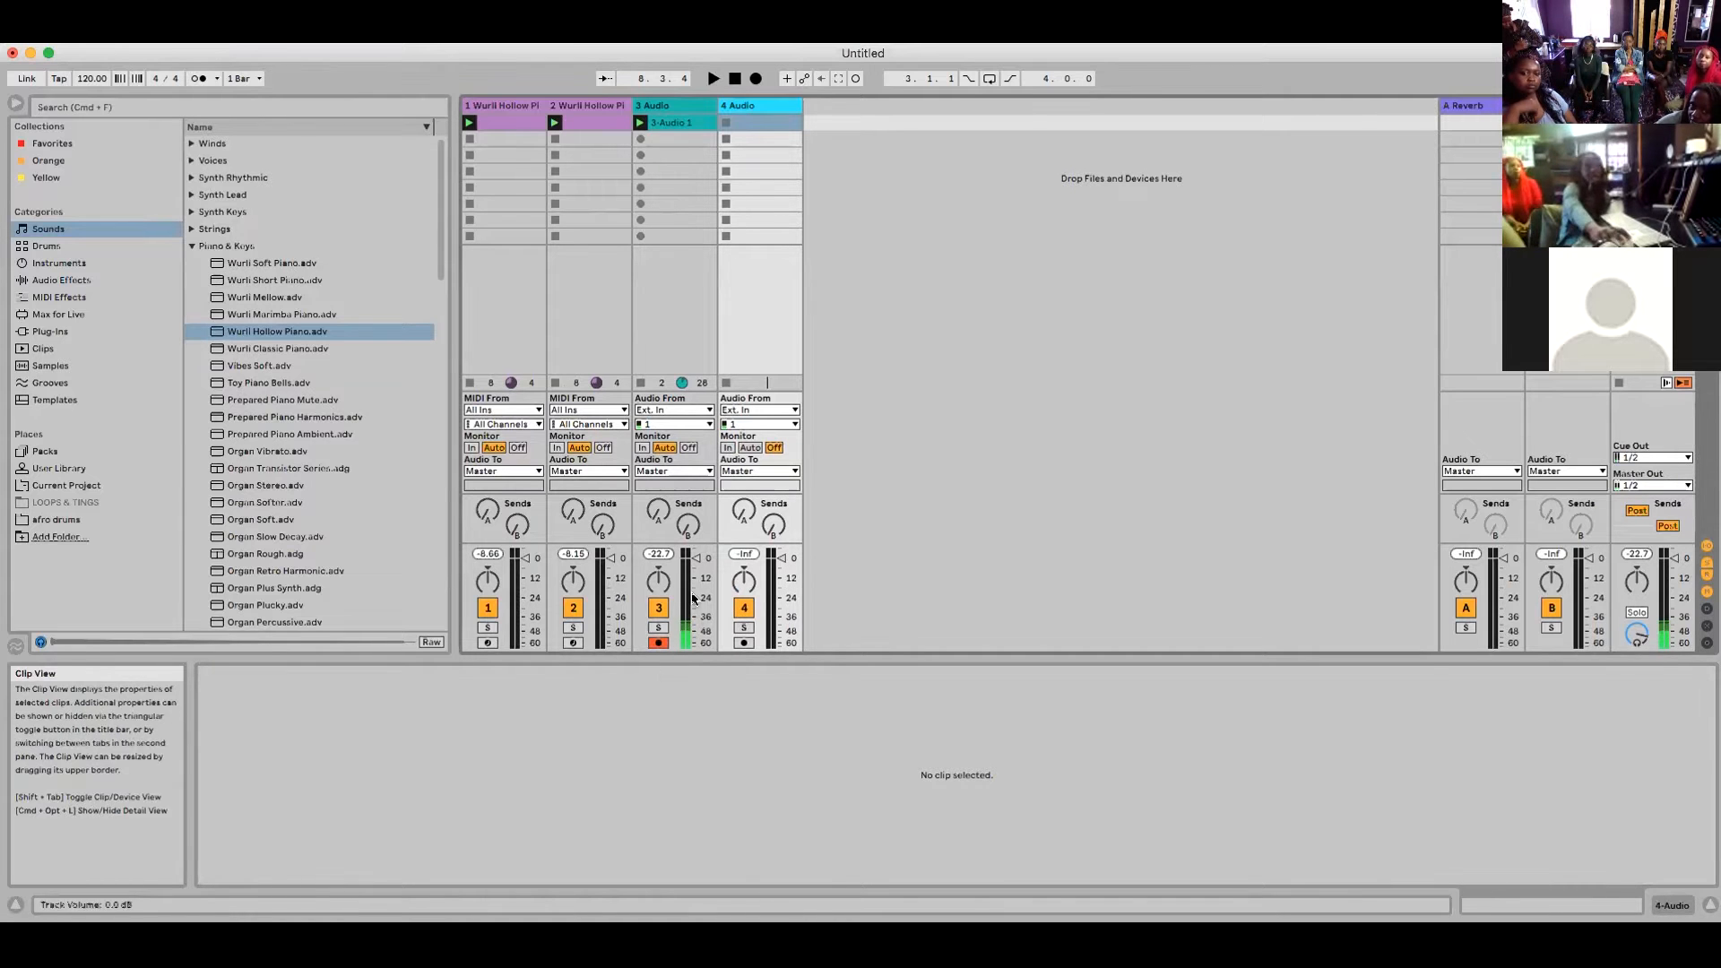
- Compare the set's playback with the first audio track deactivated and reactivated
click(659, 608)
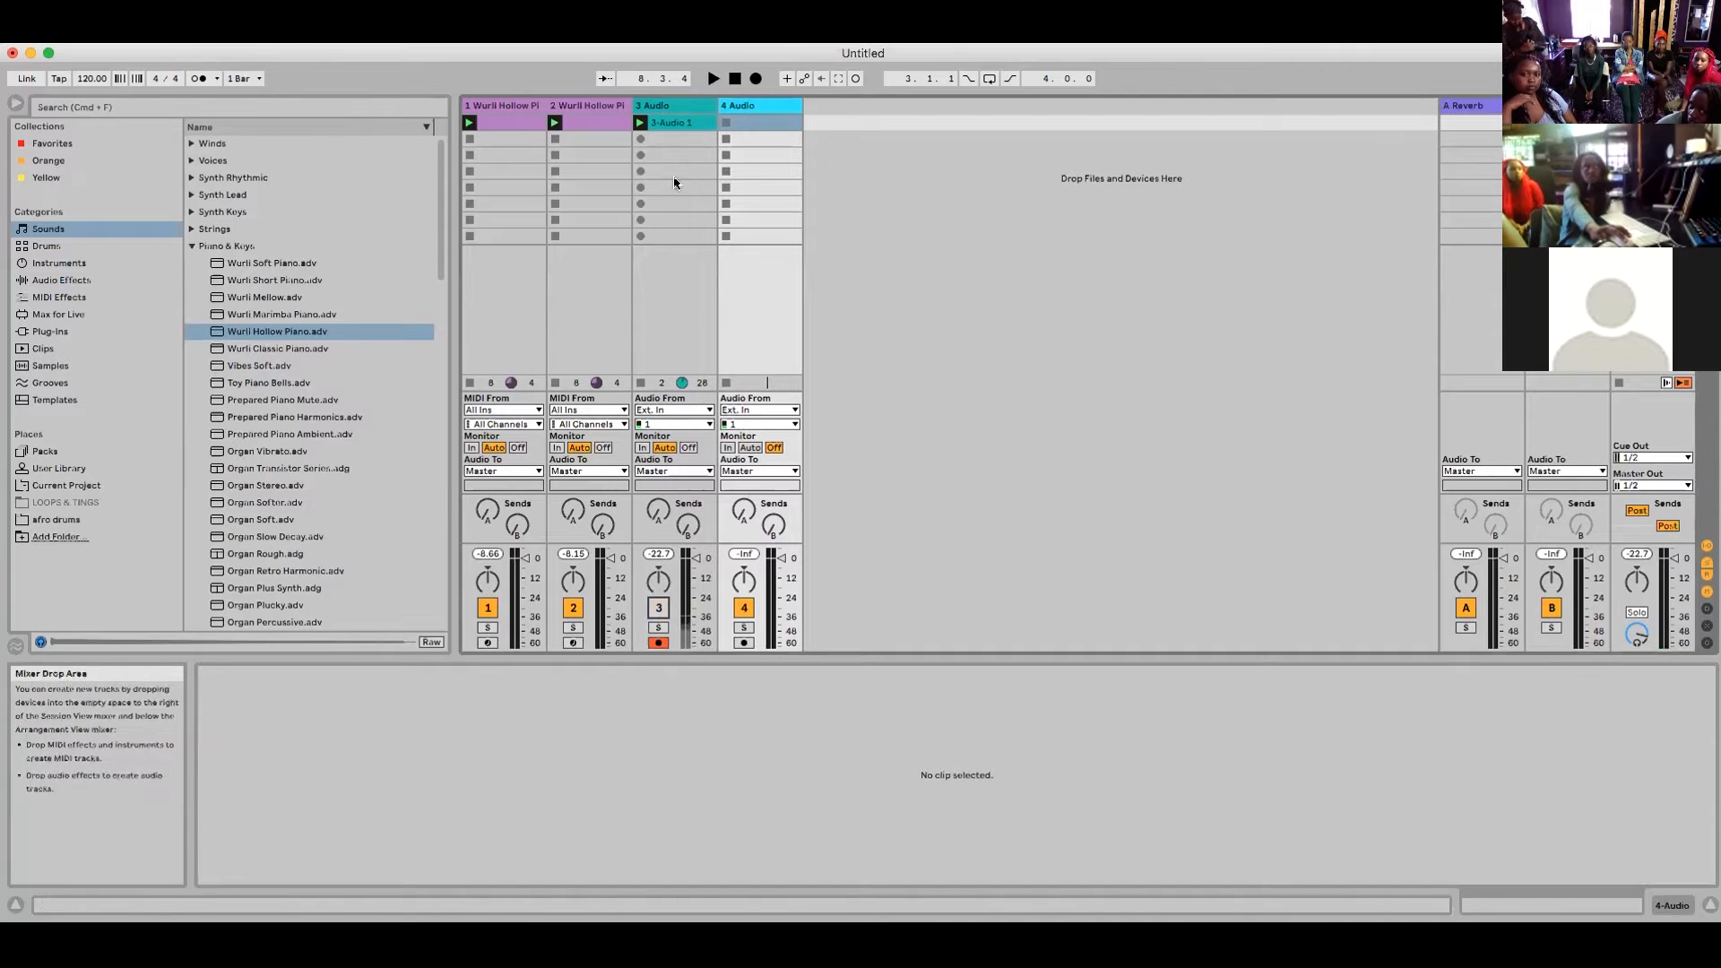
click(714, 79)
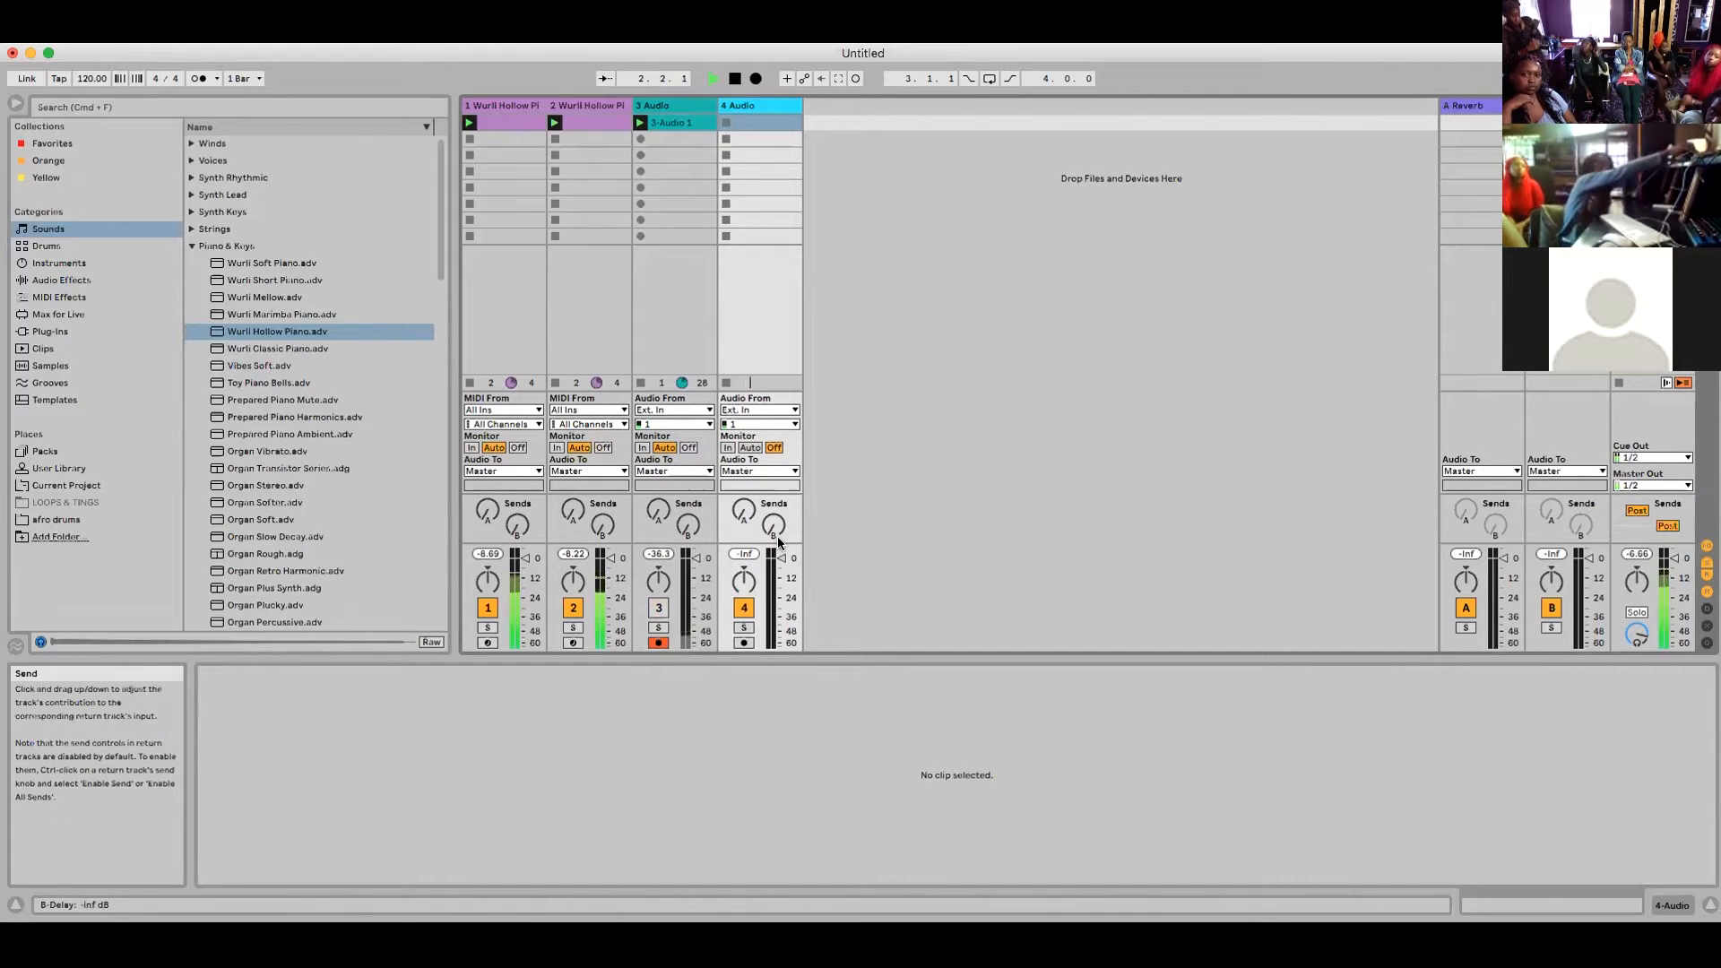
click(658, 608)
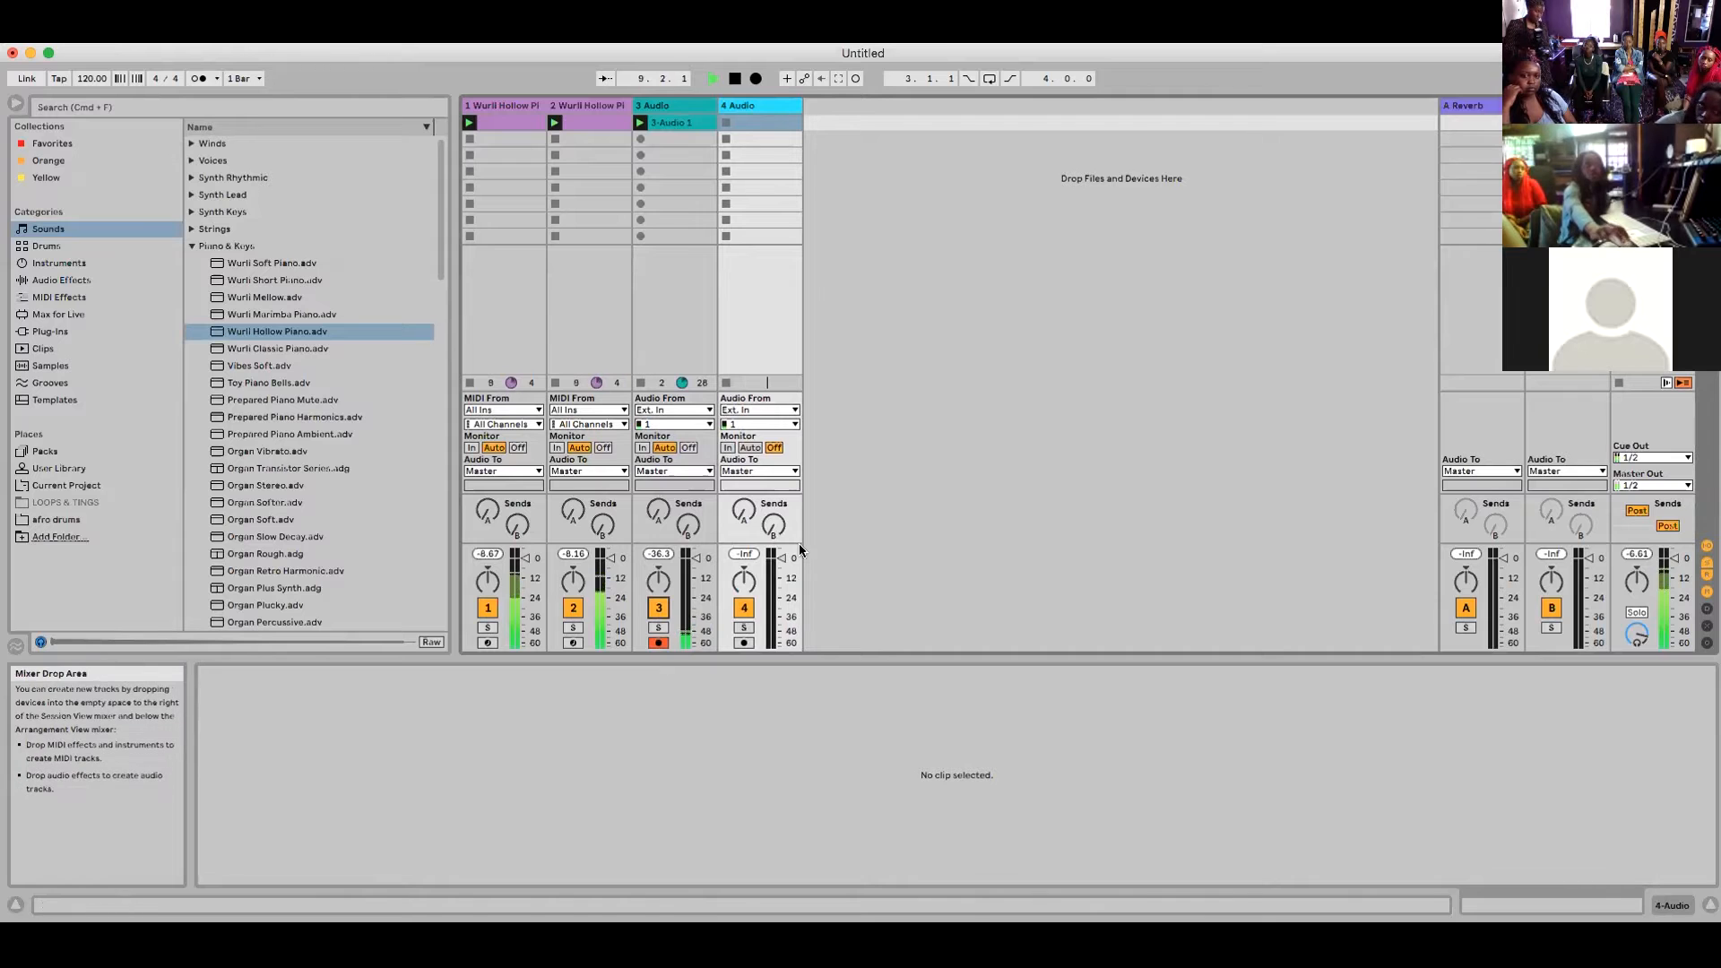
key(space)
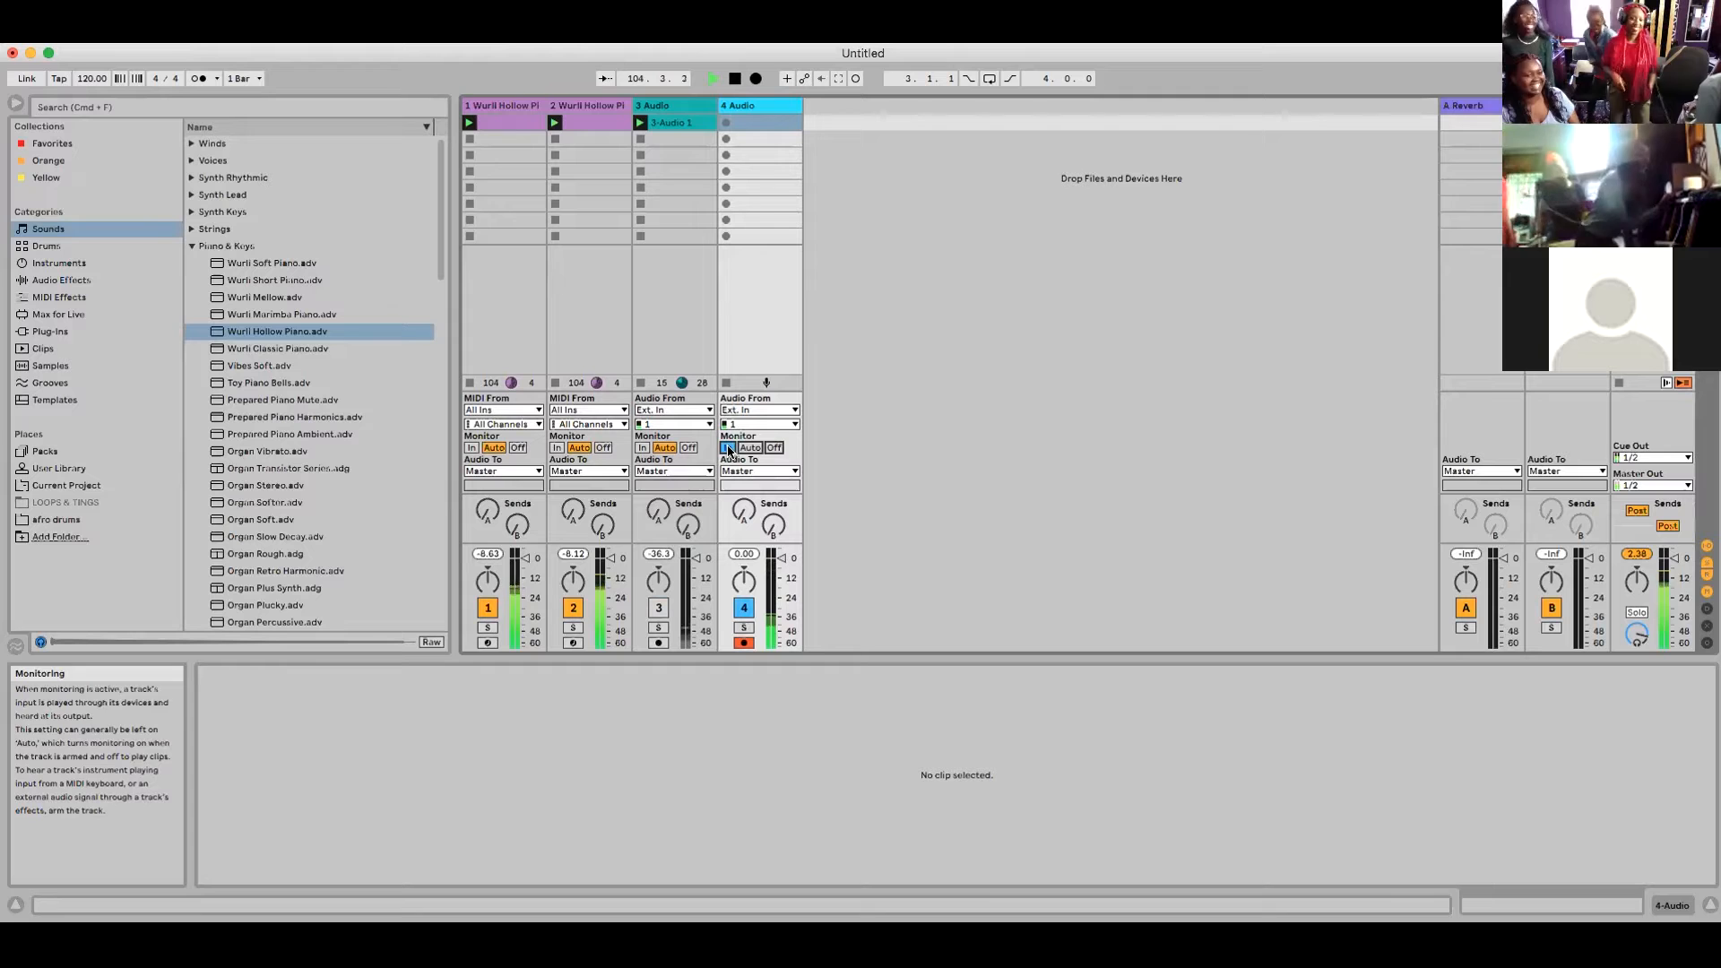
- Record an audio take into the new audio track's first slot and set that track's monitoring to Off
click(735, 79)
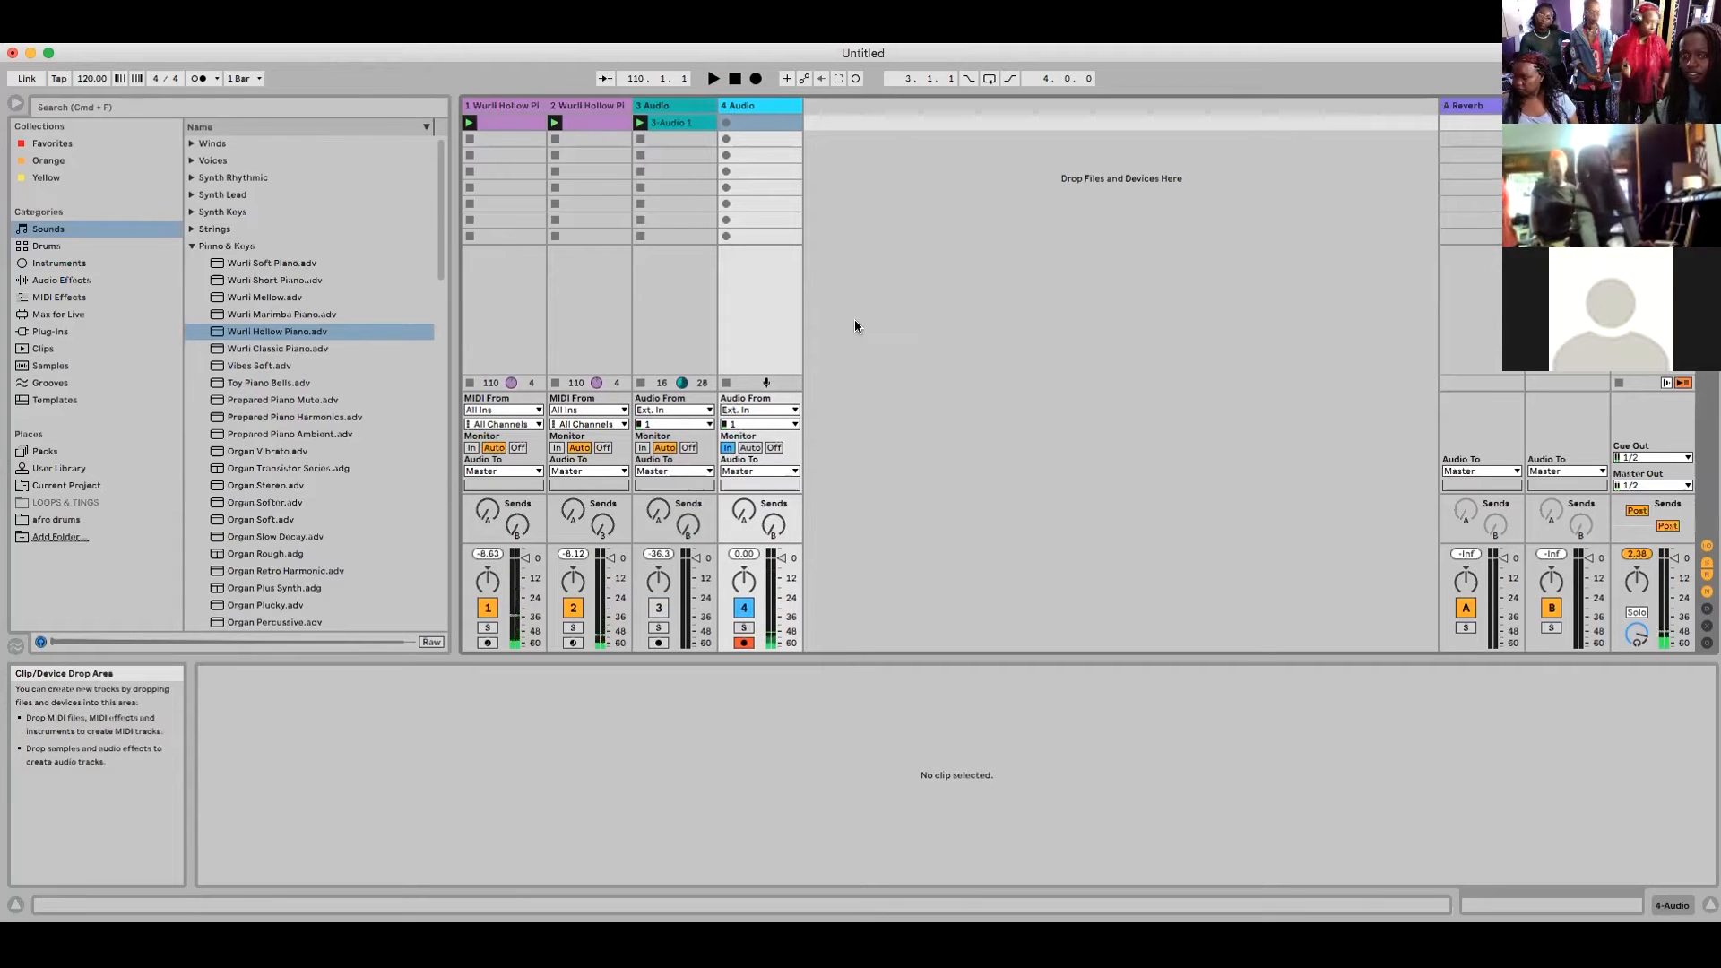
click(855, 79)
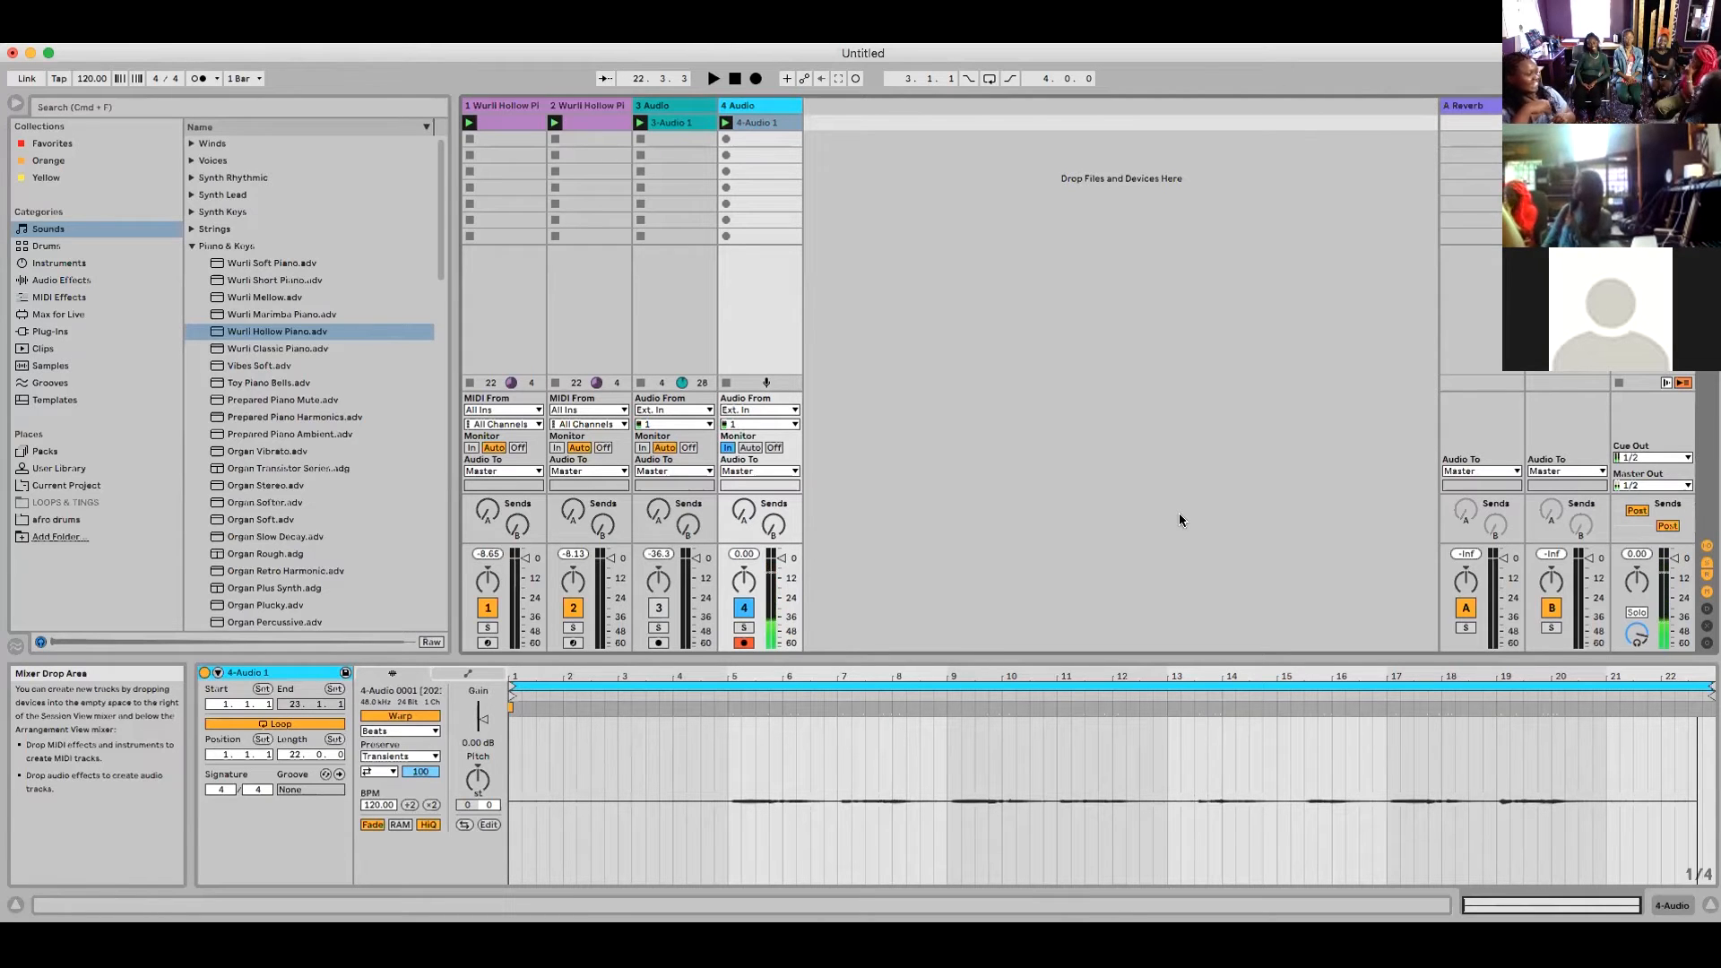
click(775, 447)
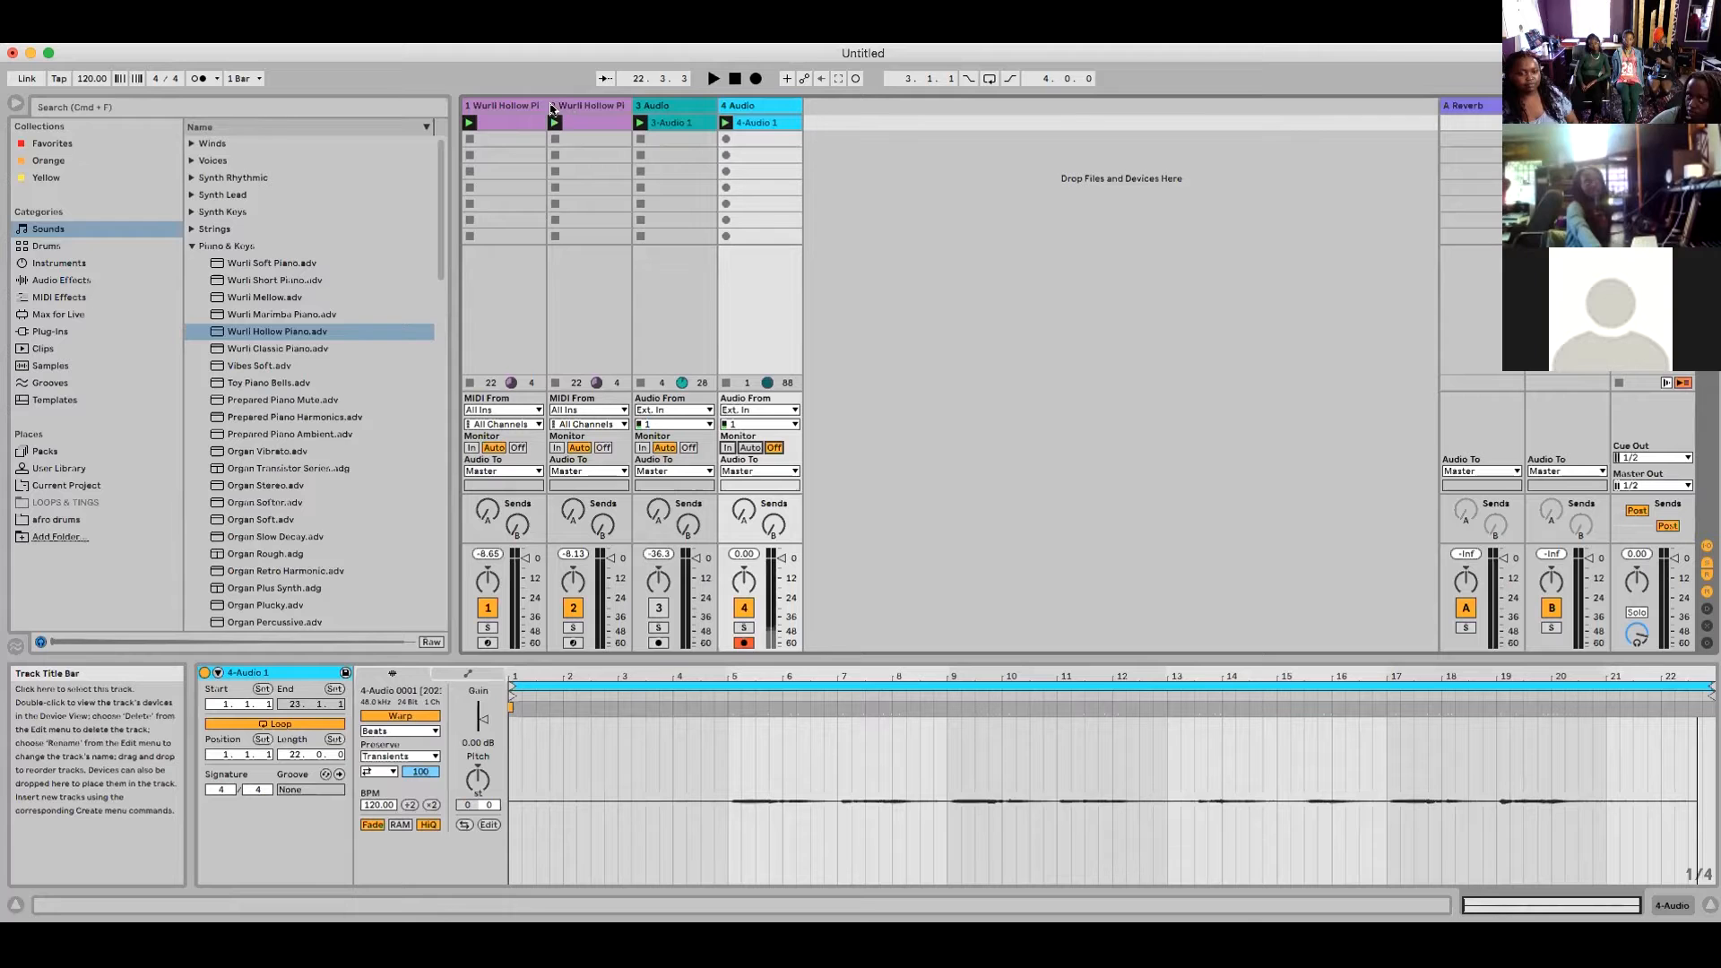
- Widen the four track columns enough to fit the full name of the first piano track
drag(543, 106, 785, 109)
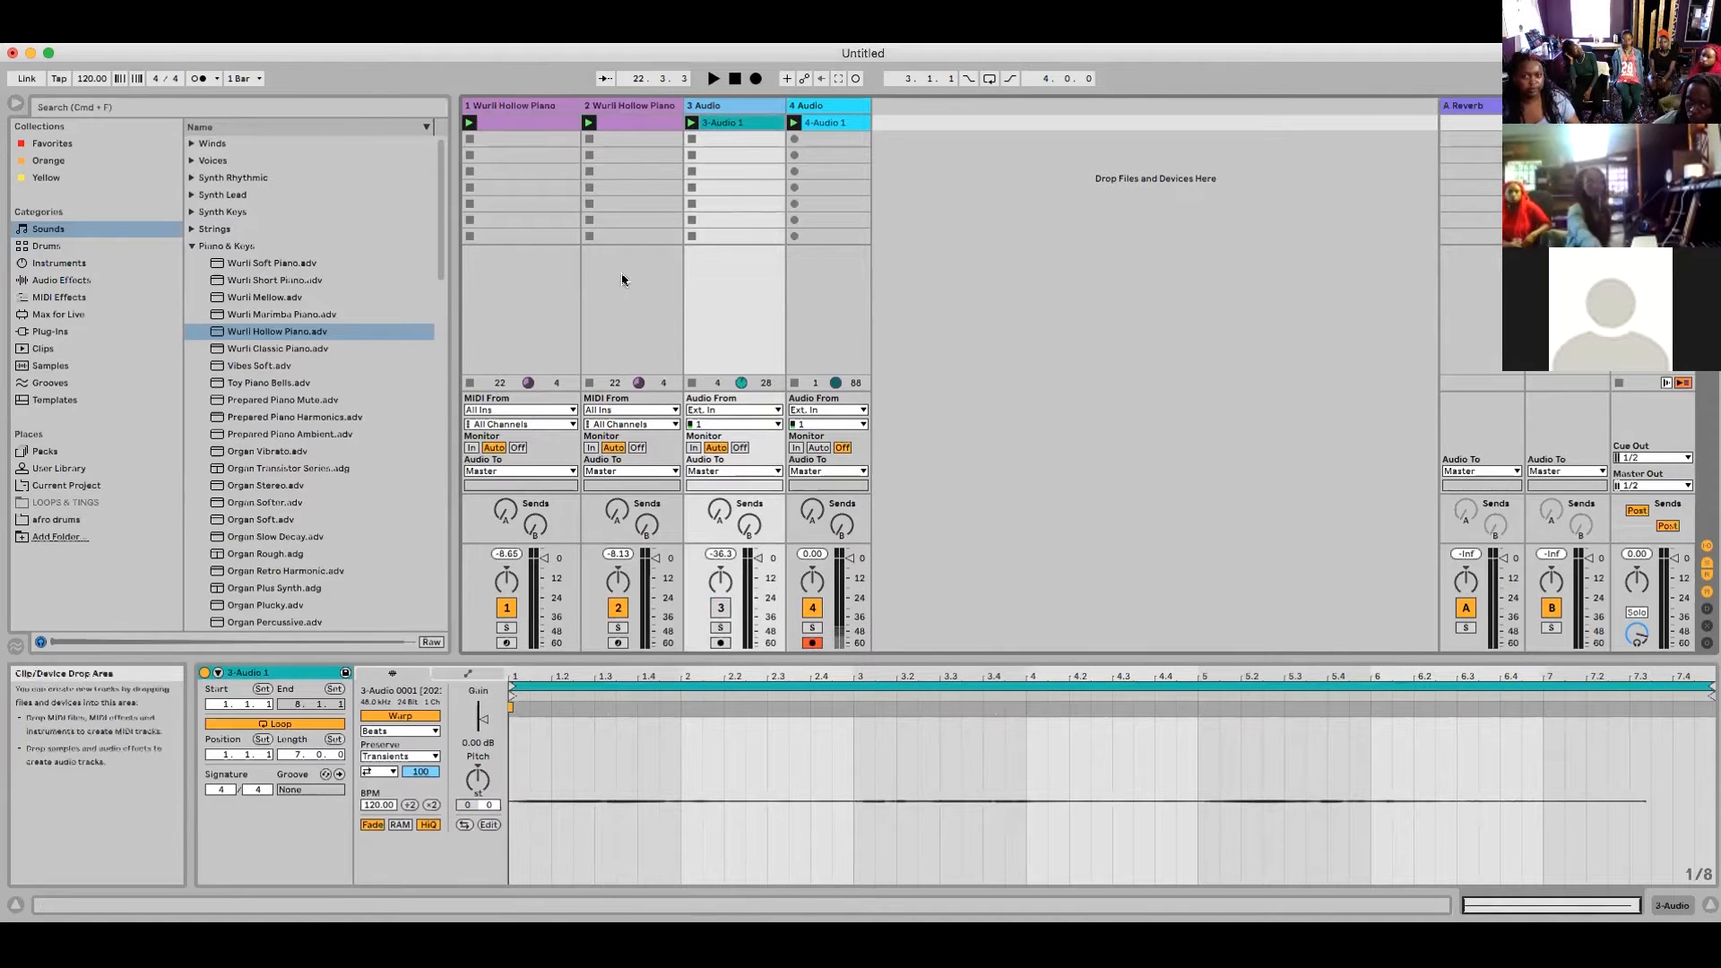
click(536, 105)
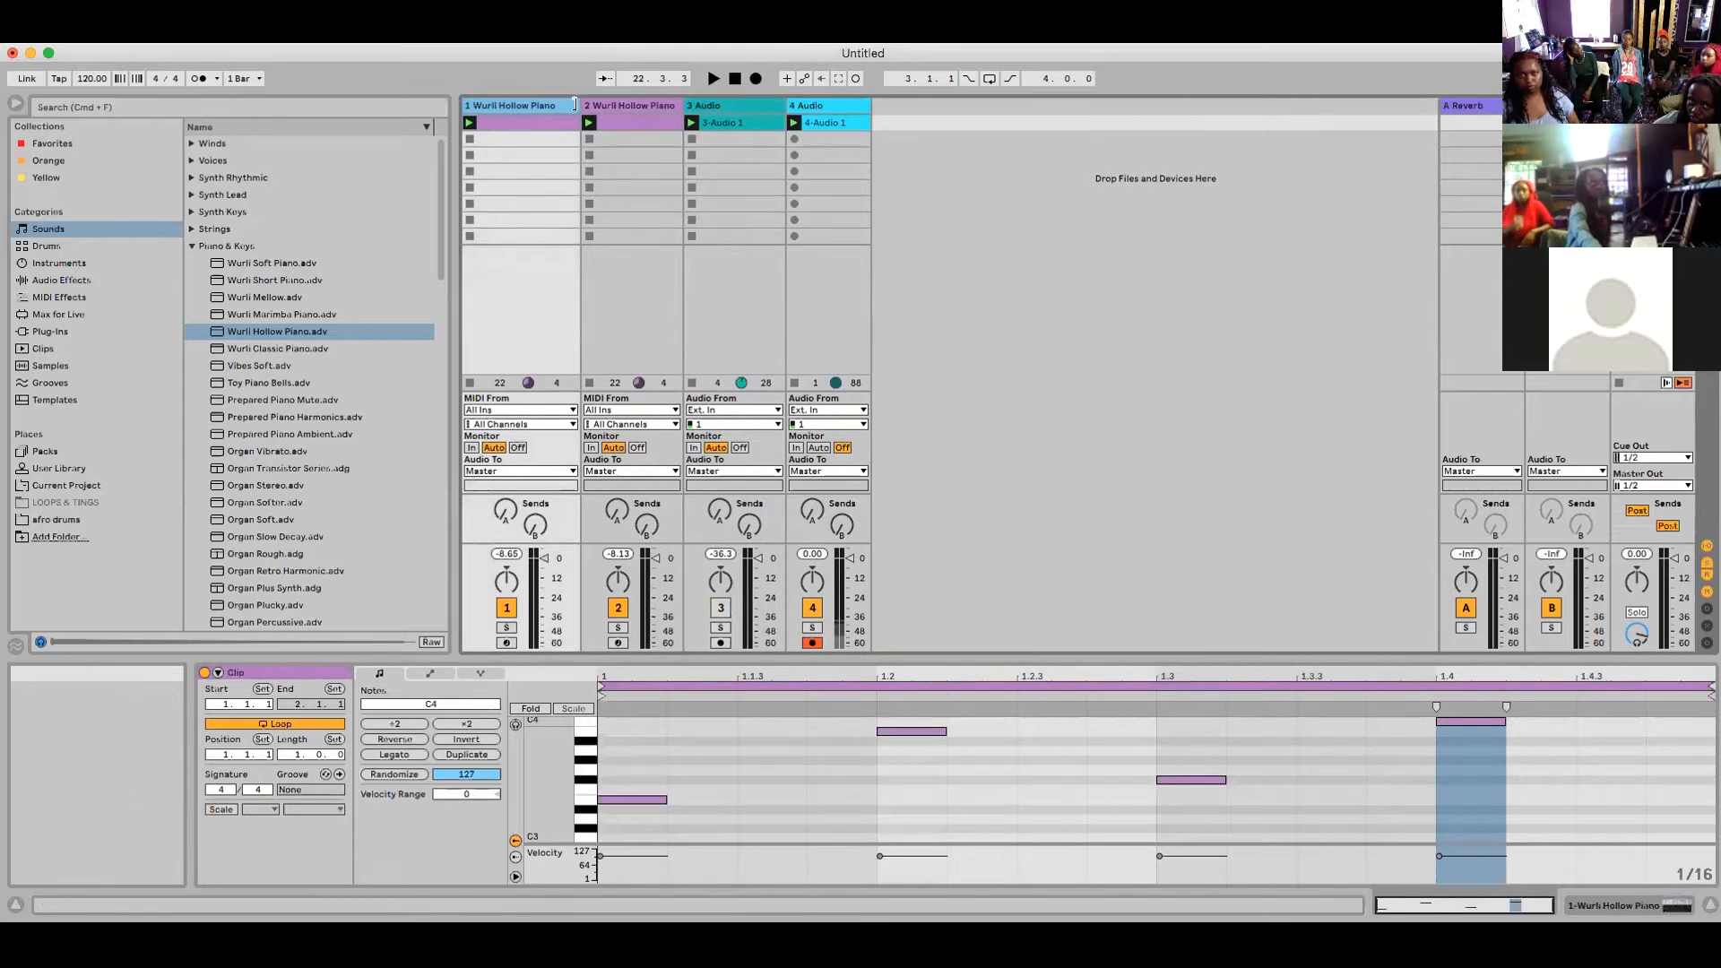
drag(580, 105, 565, 105)
- Rename the second Wurli Hollow Piano track as "the shockwave"
click(627, 106)
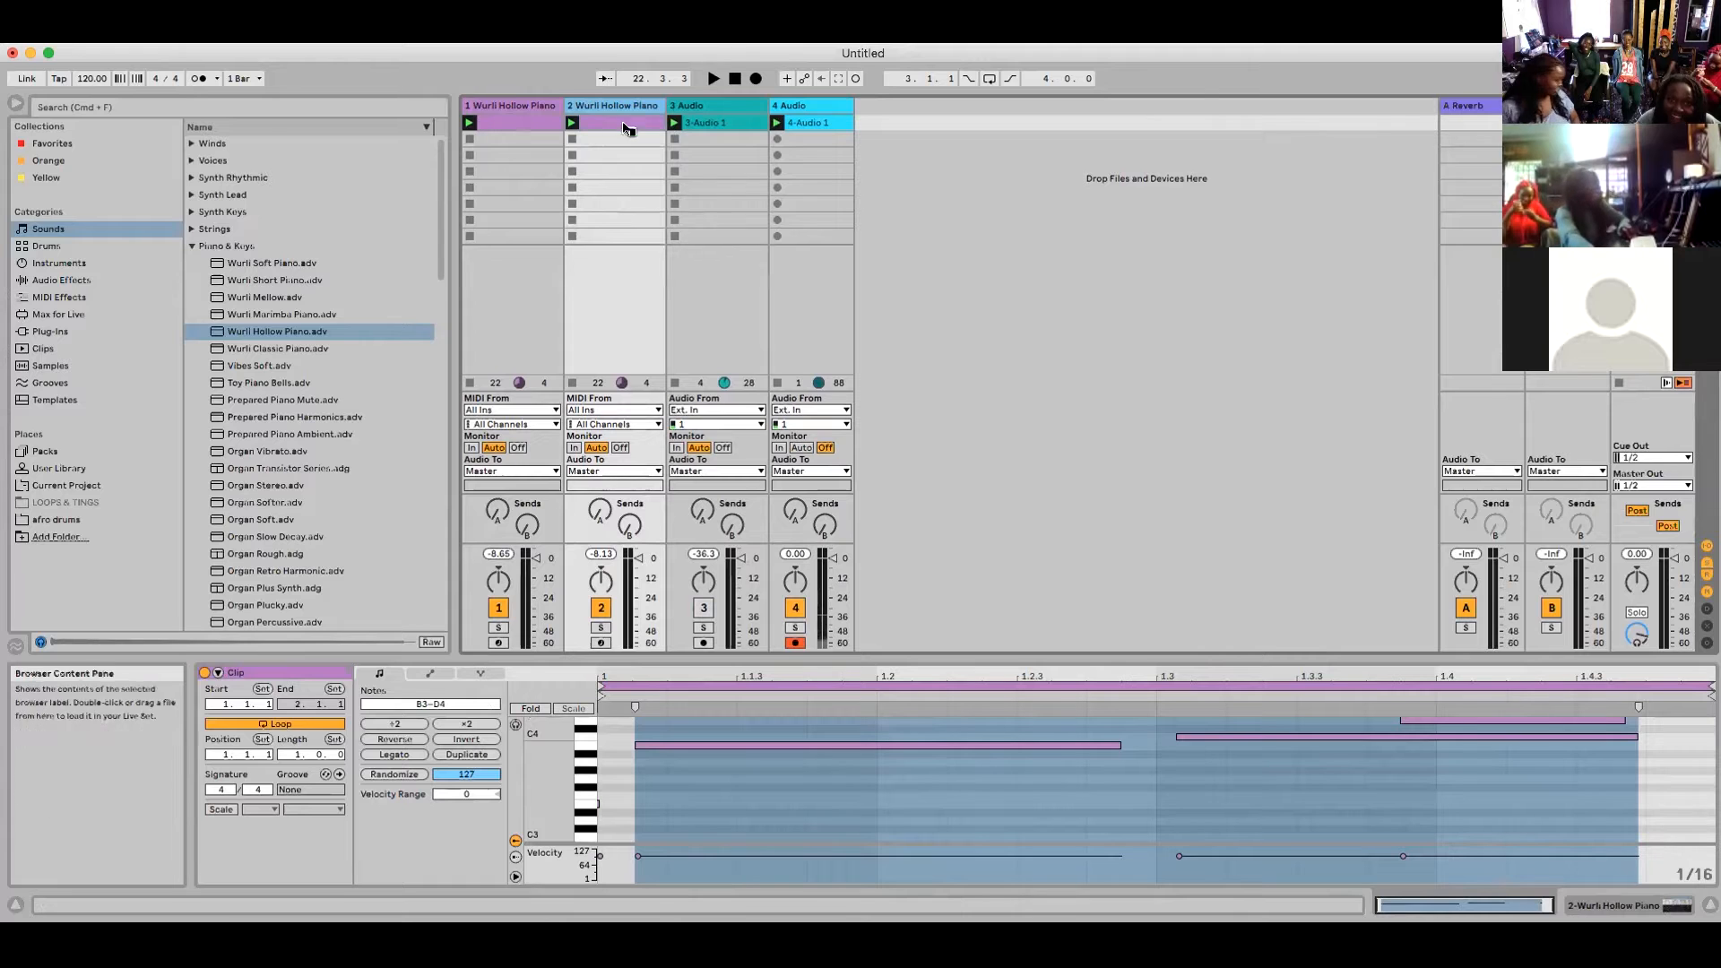
right_click(603, 108)
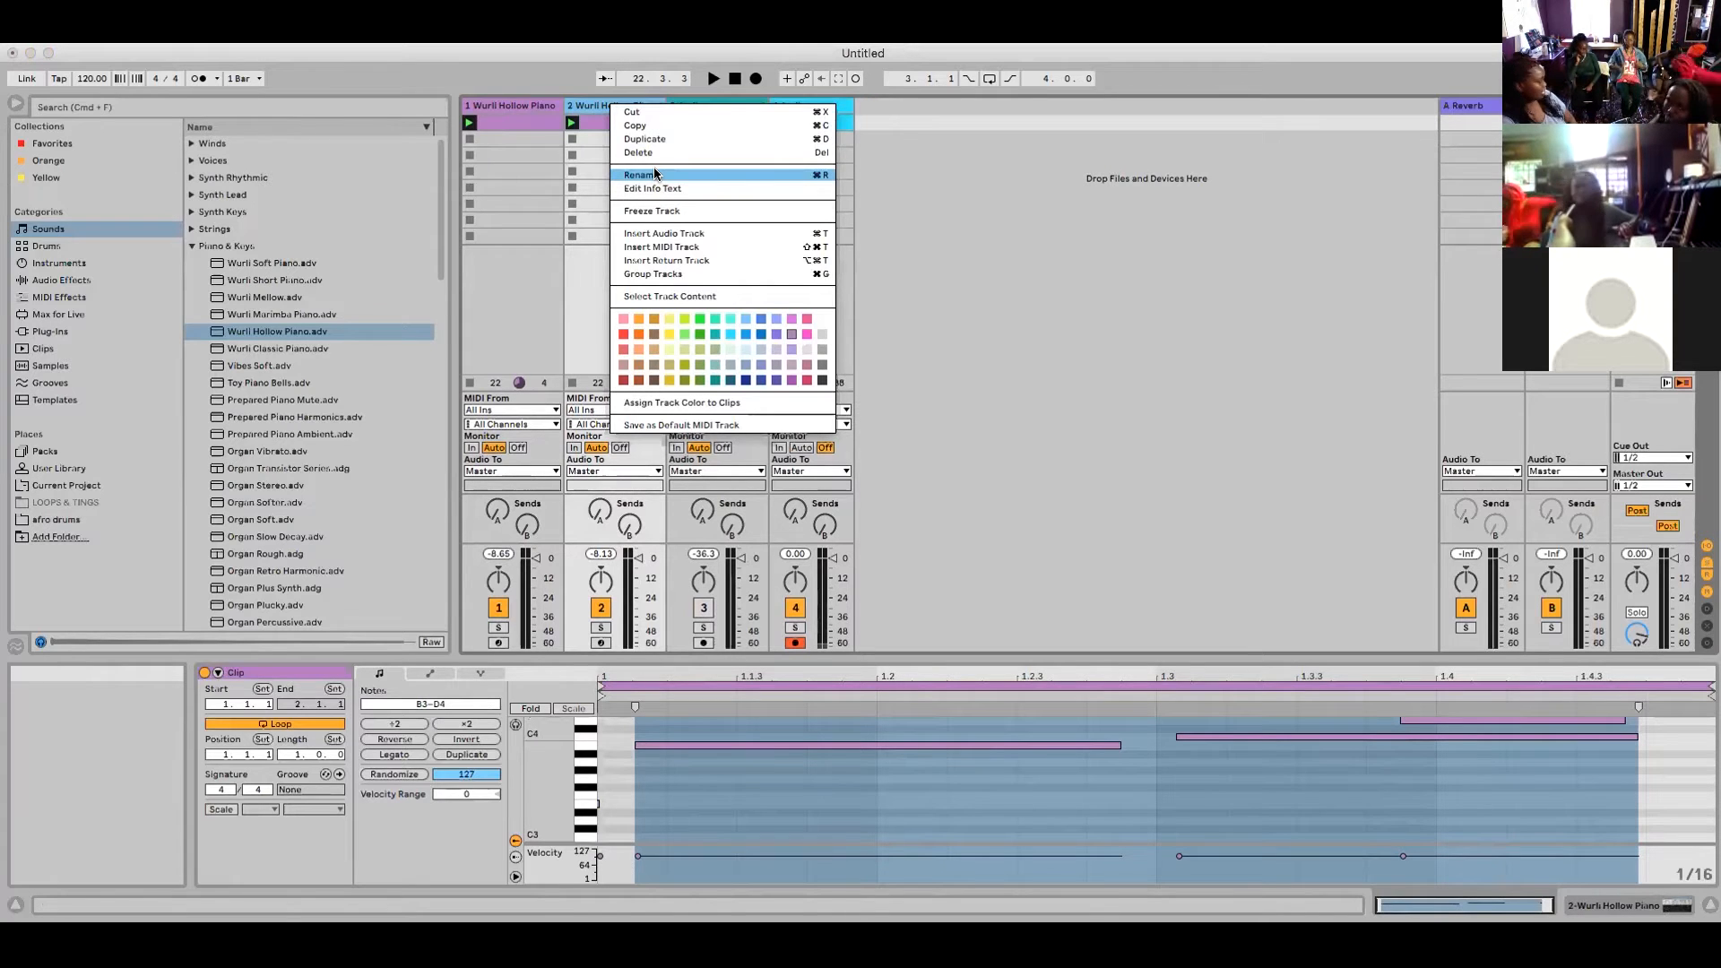
click(978, 229)
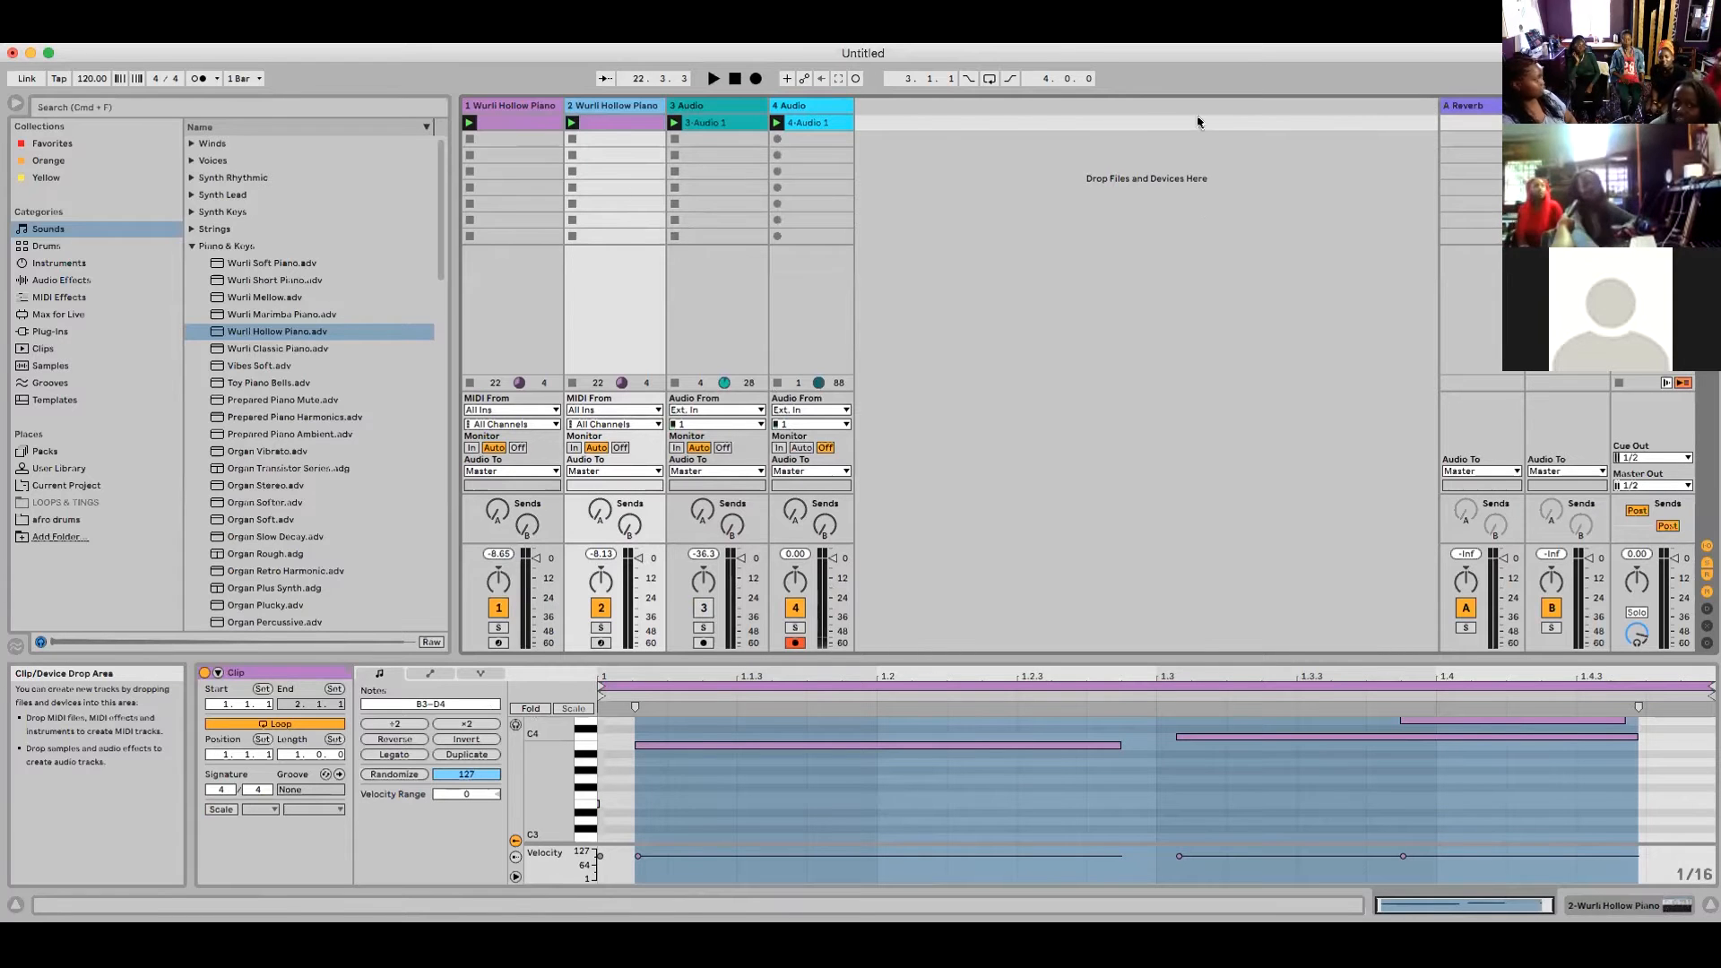
right_click(615, 106)
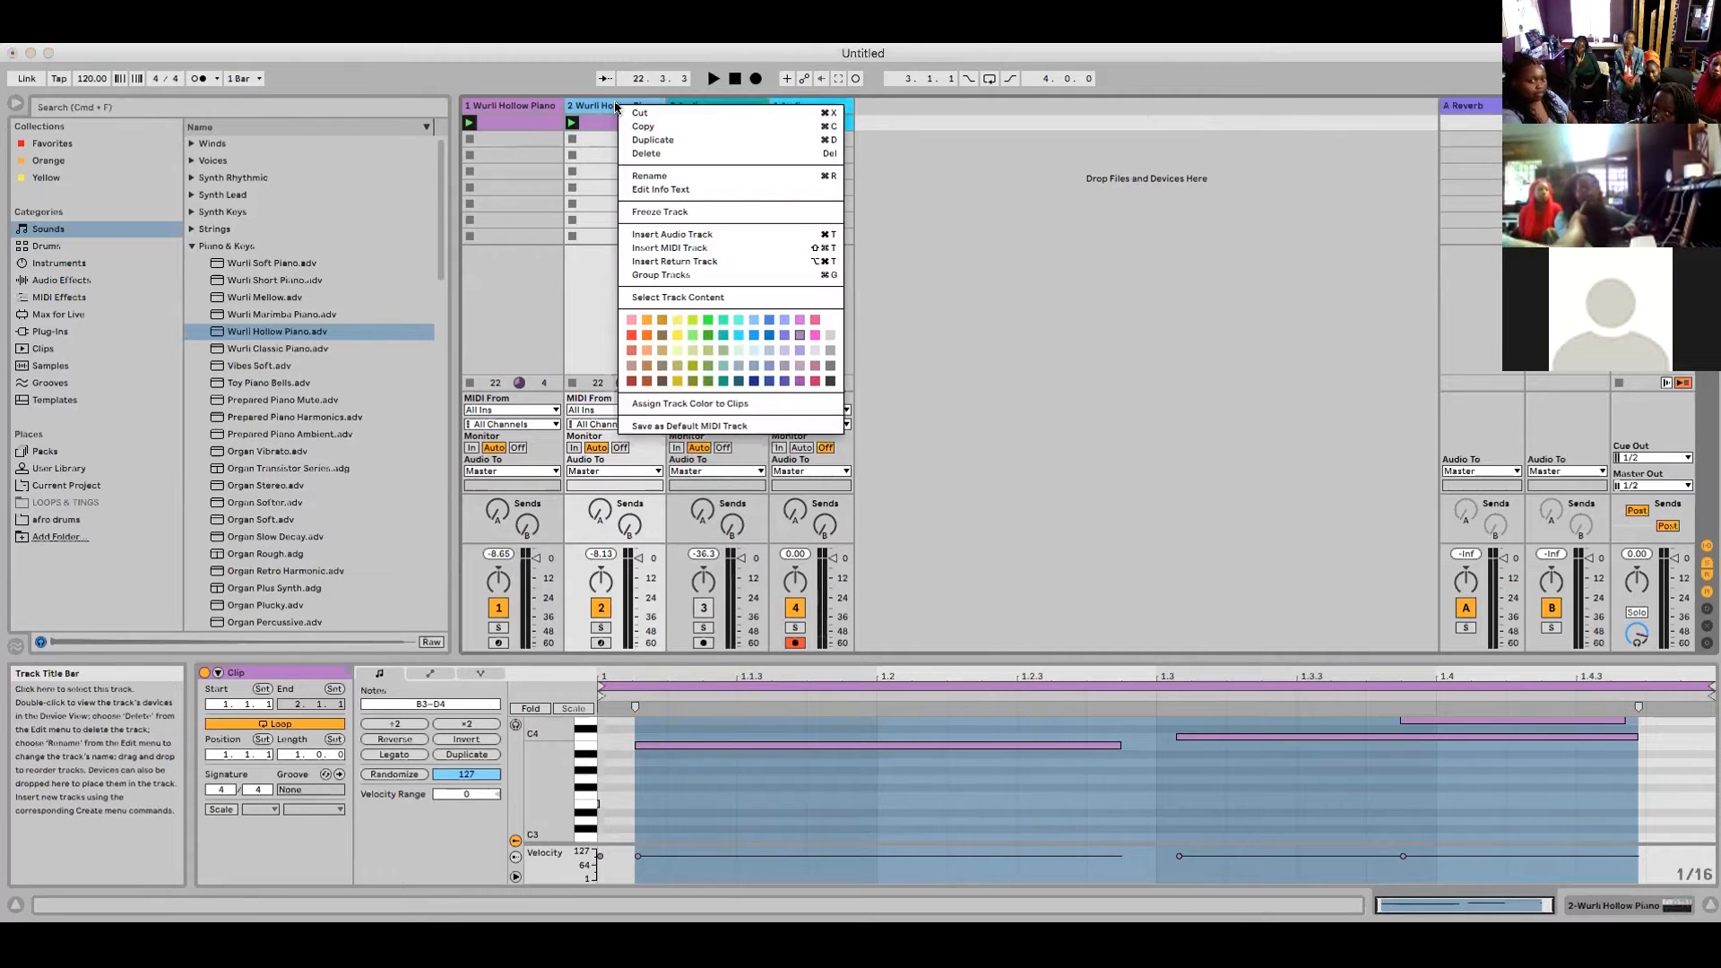
click(662, 177)
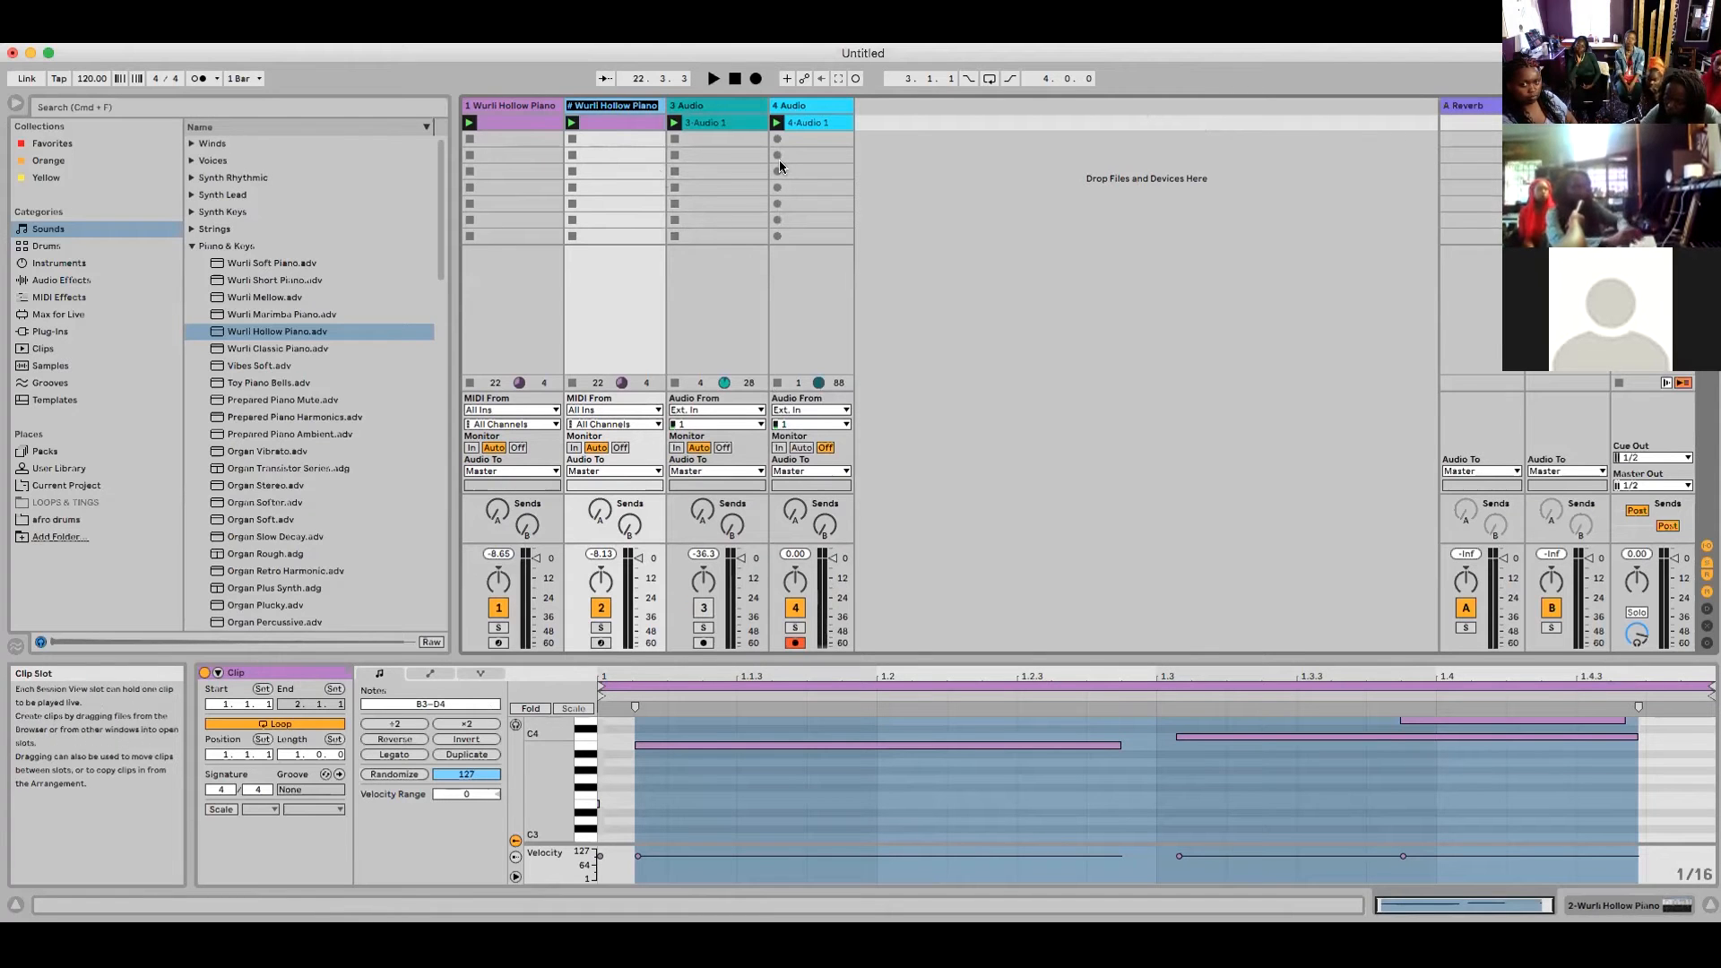
text(the shockwave)
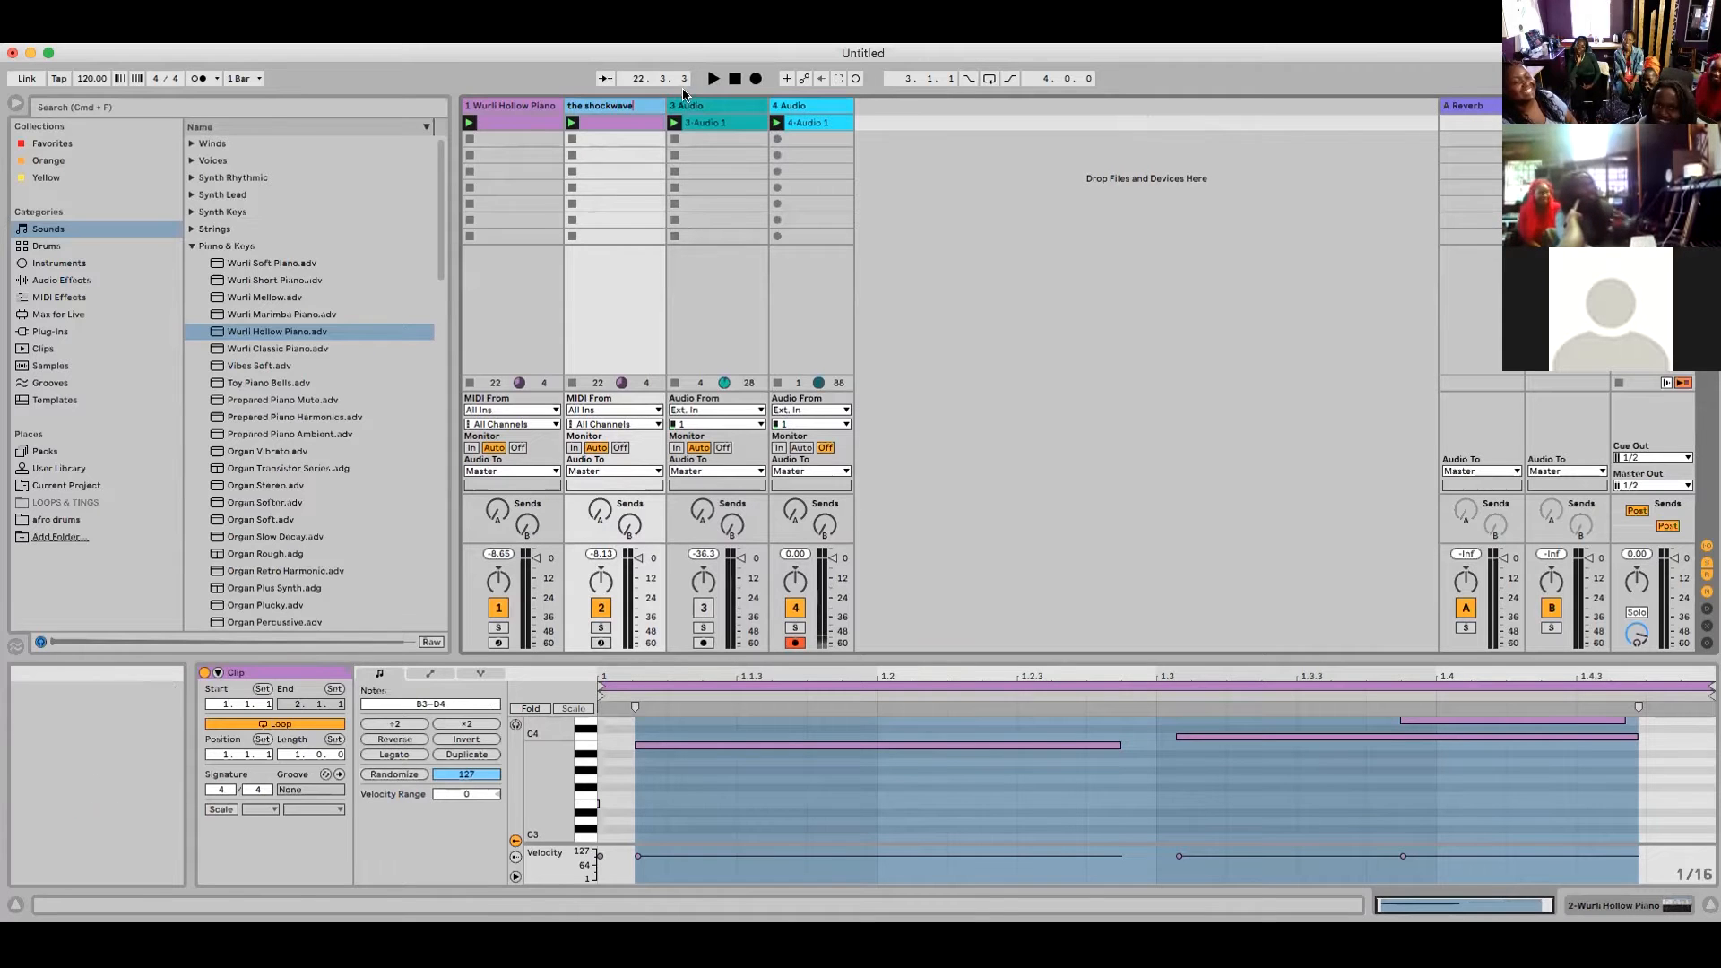
- Rename the first audio track as "to review vocal" and briefly activate it before muting it again
click(705, 110)
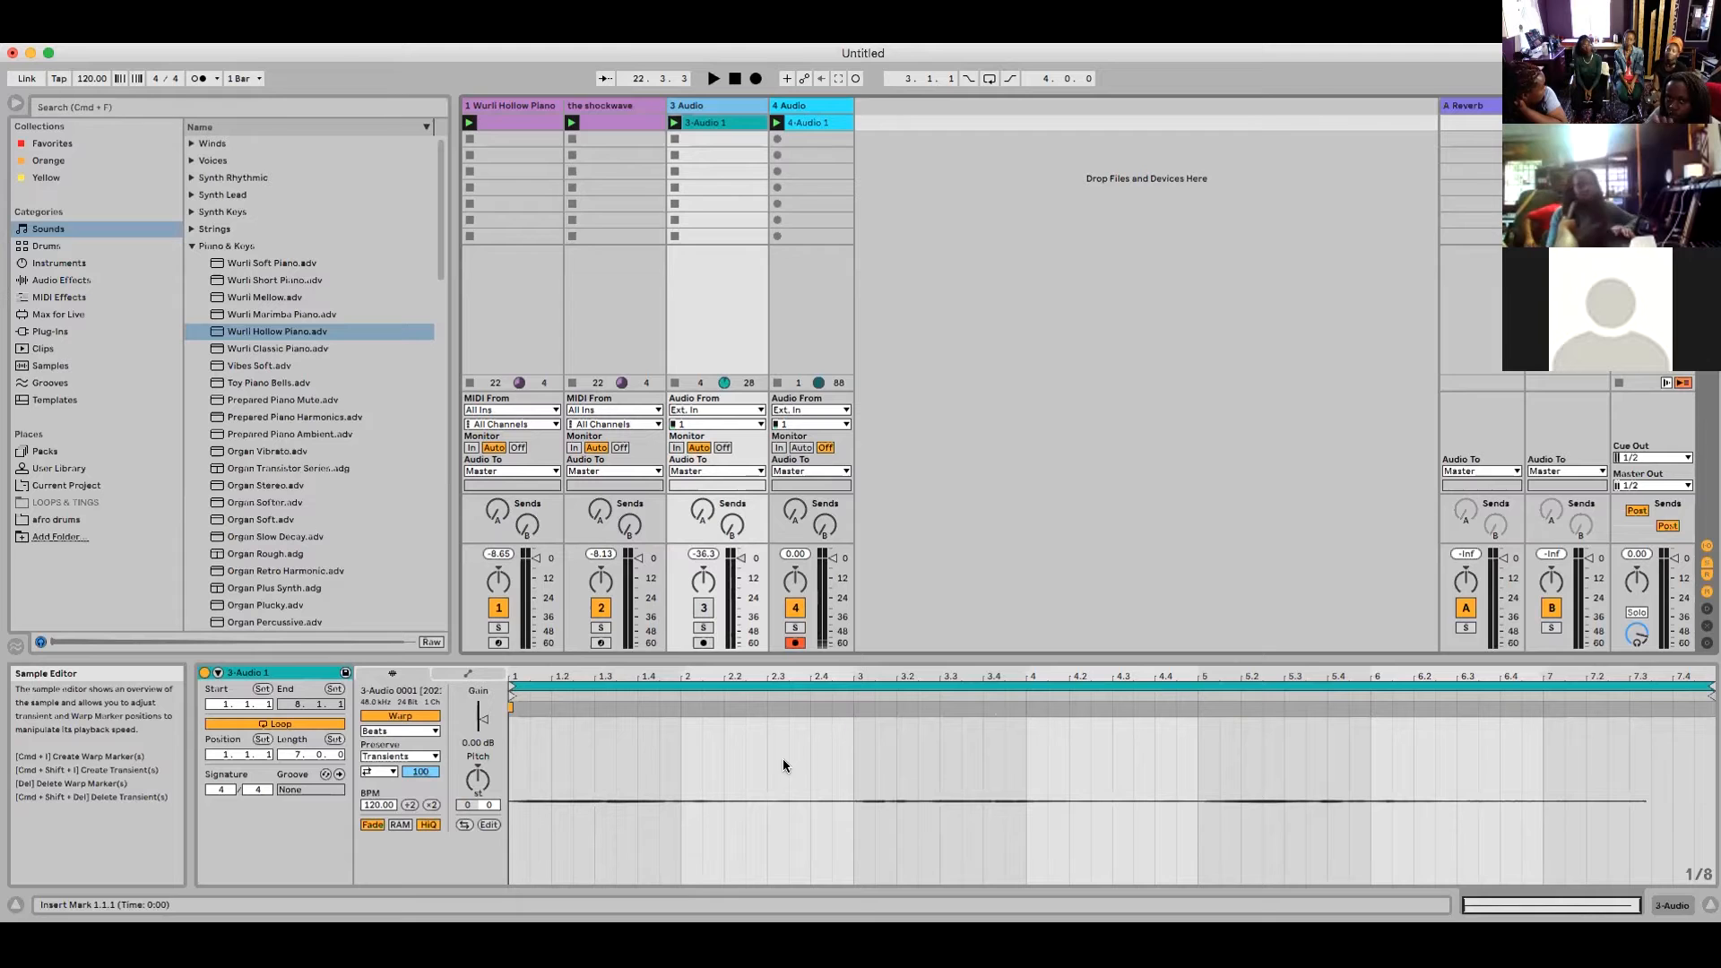
right_click(708, 108)
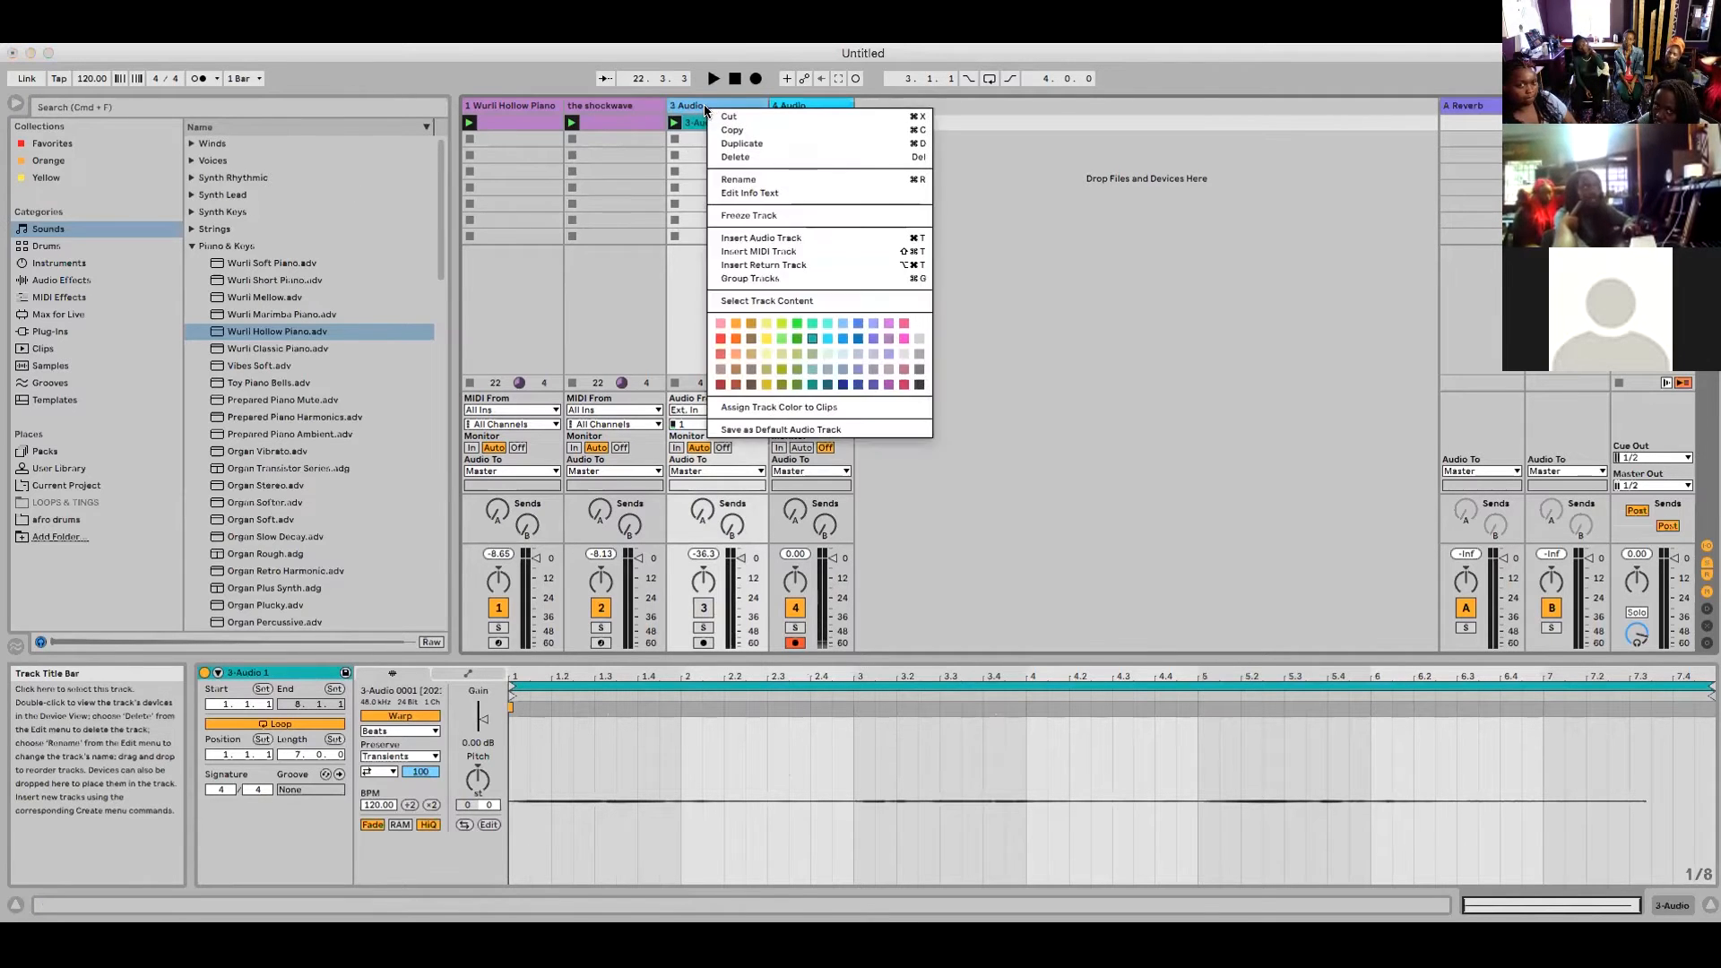
click(744, 178)
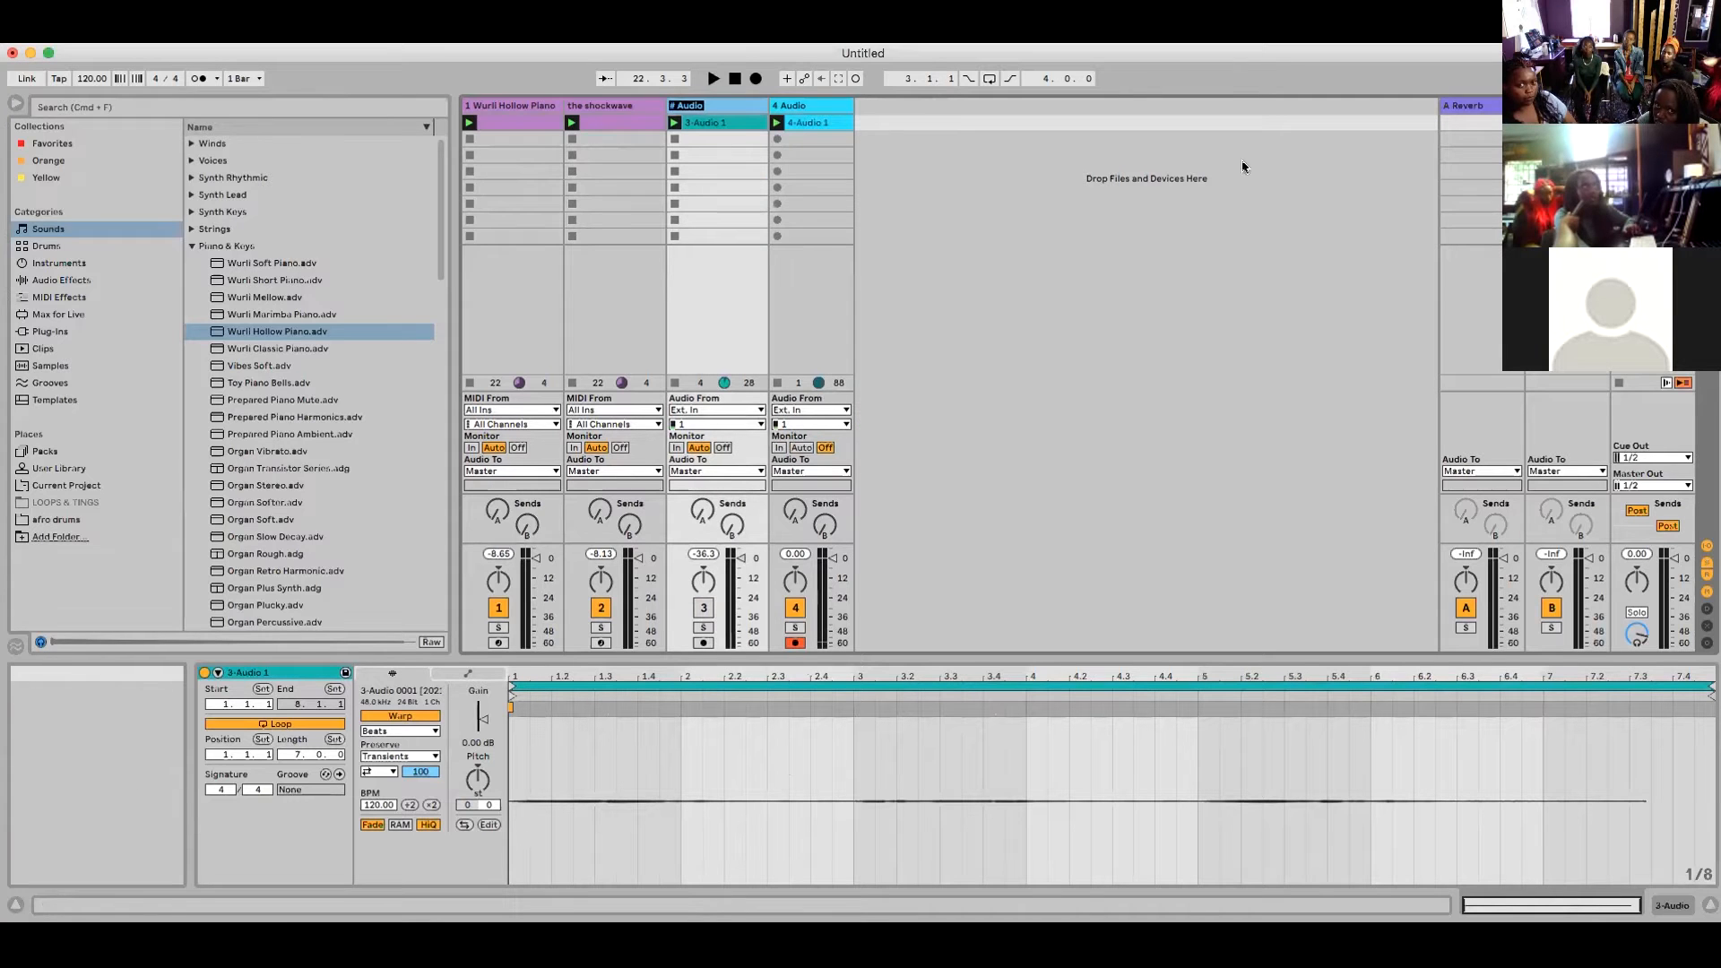
text(to)
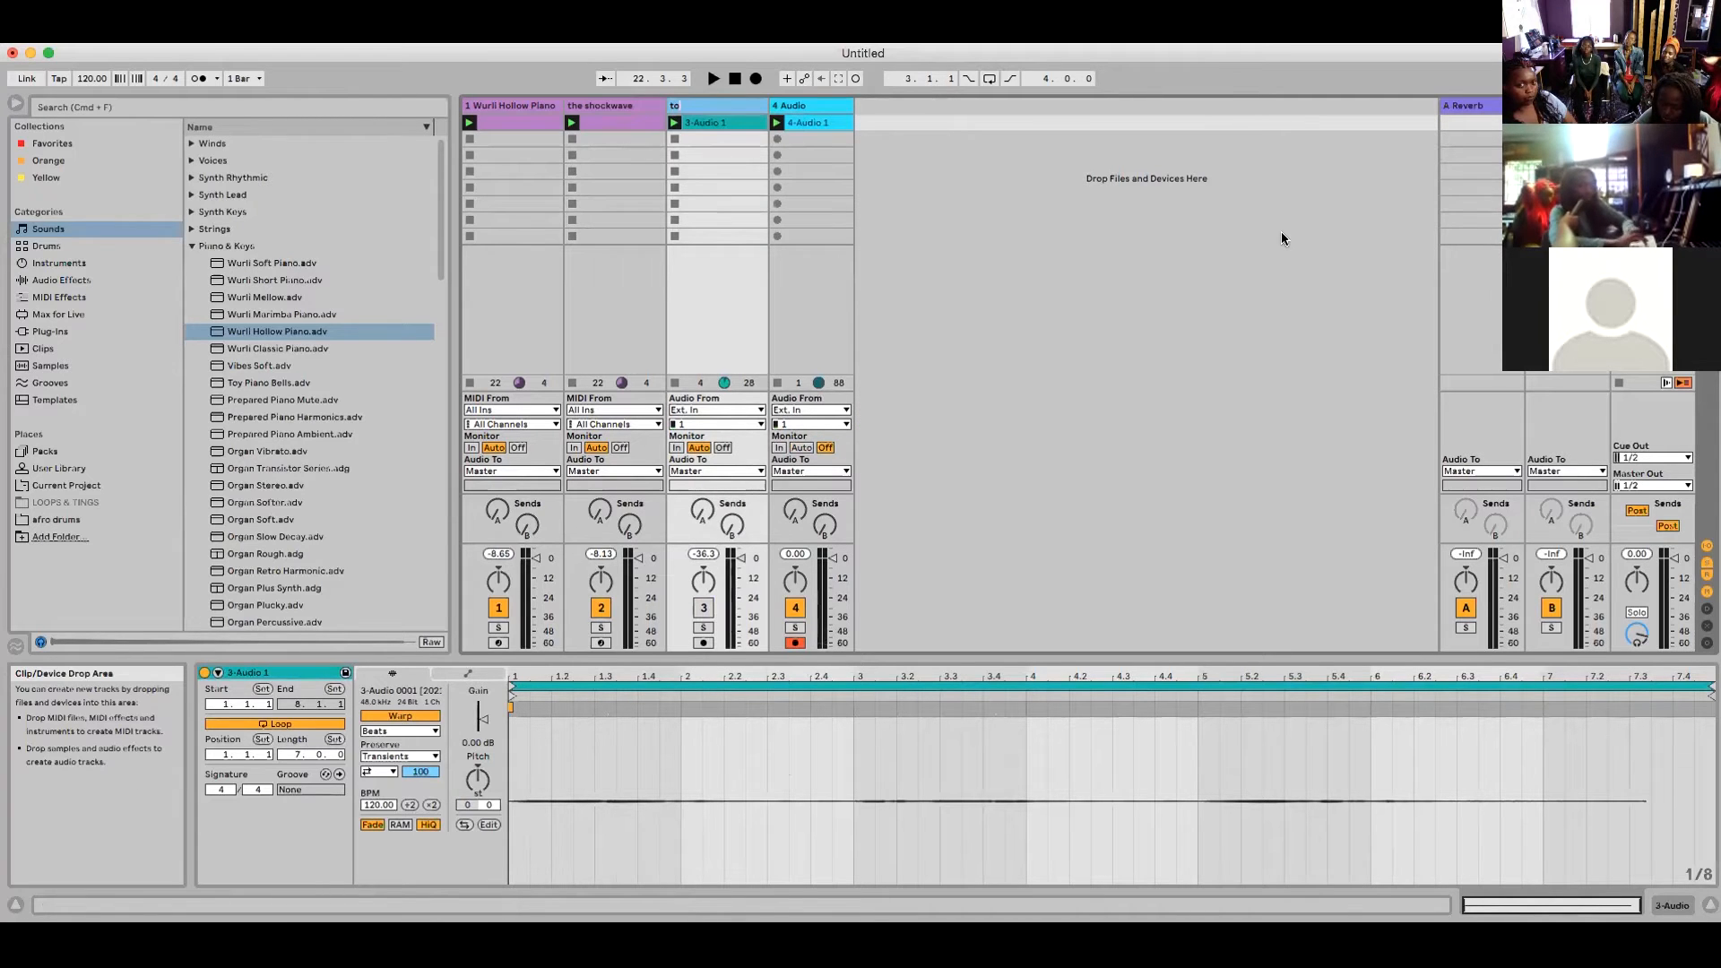
text( review vocal)
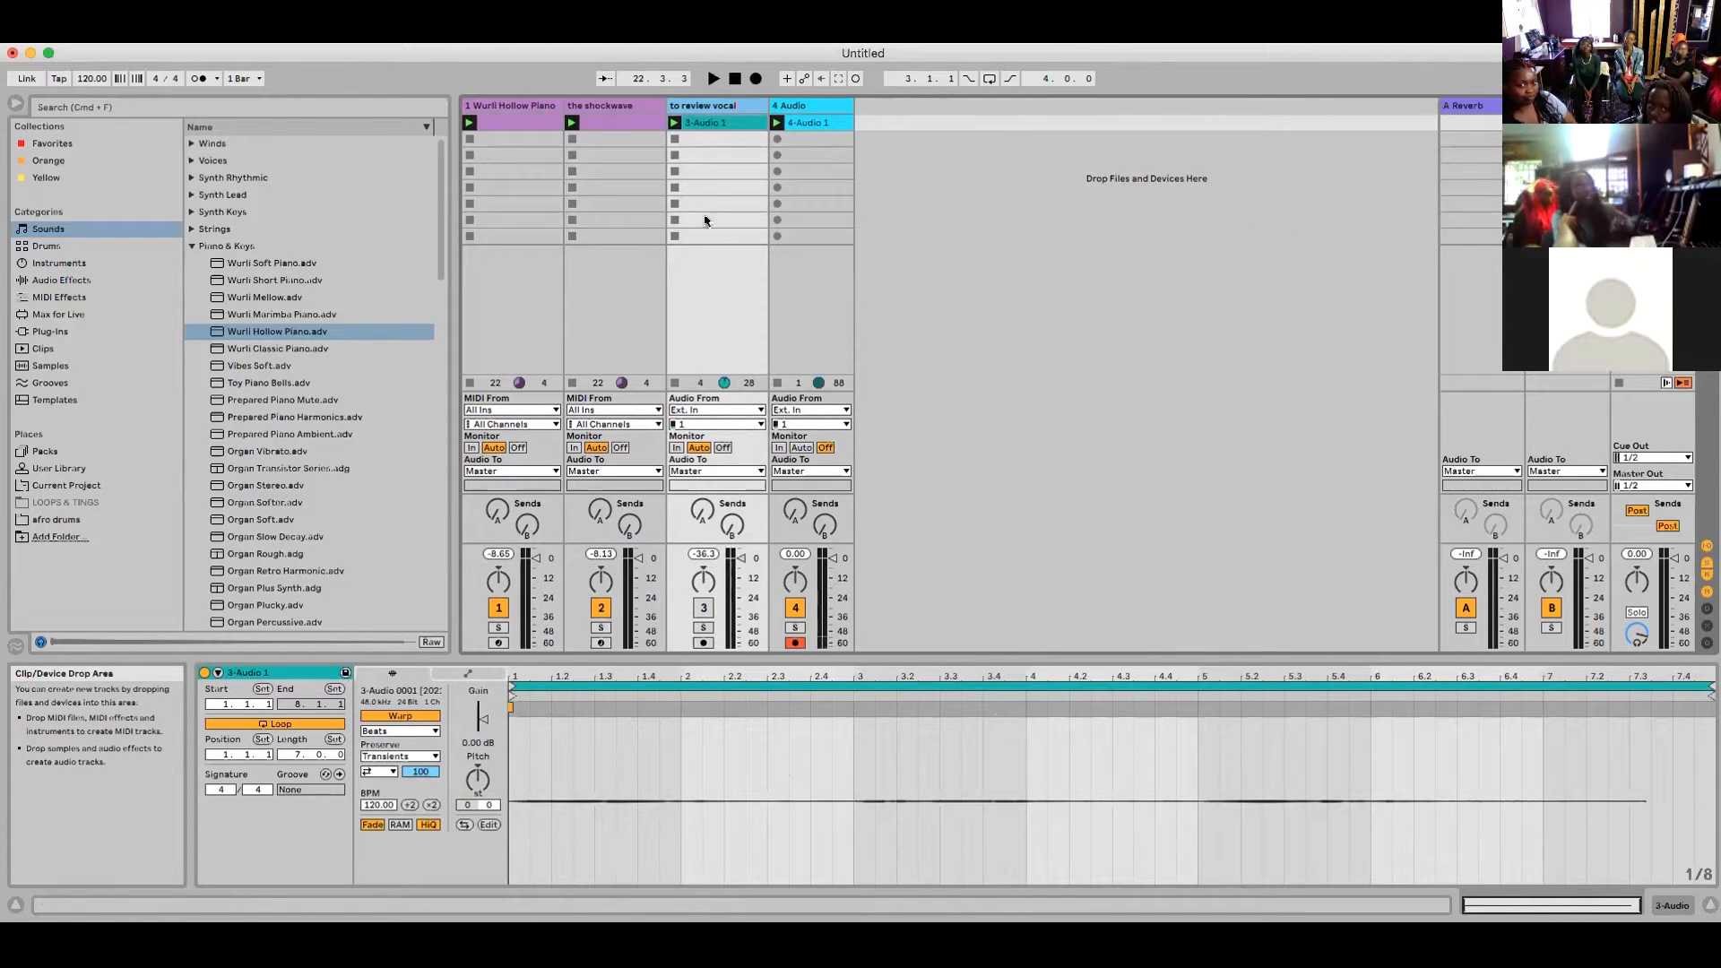
click(979, 250)
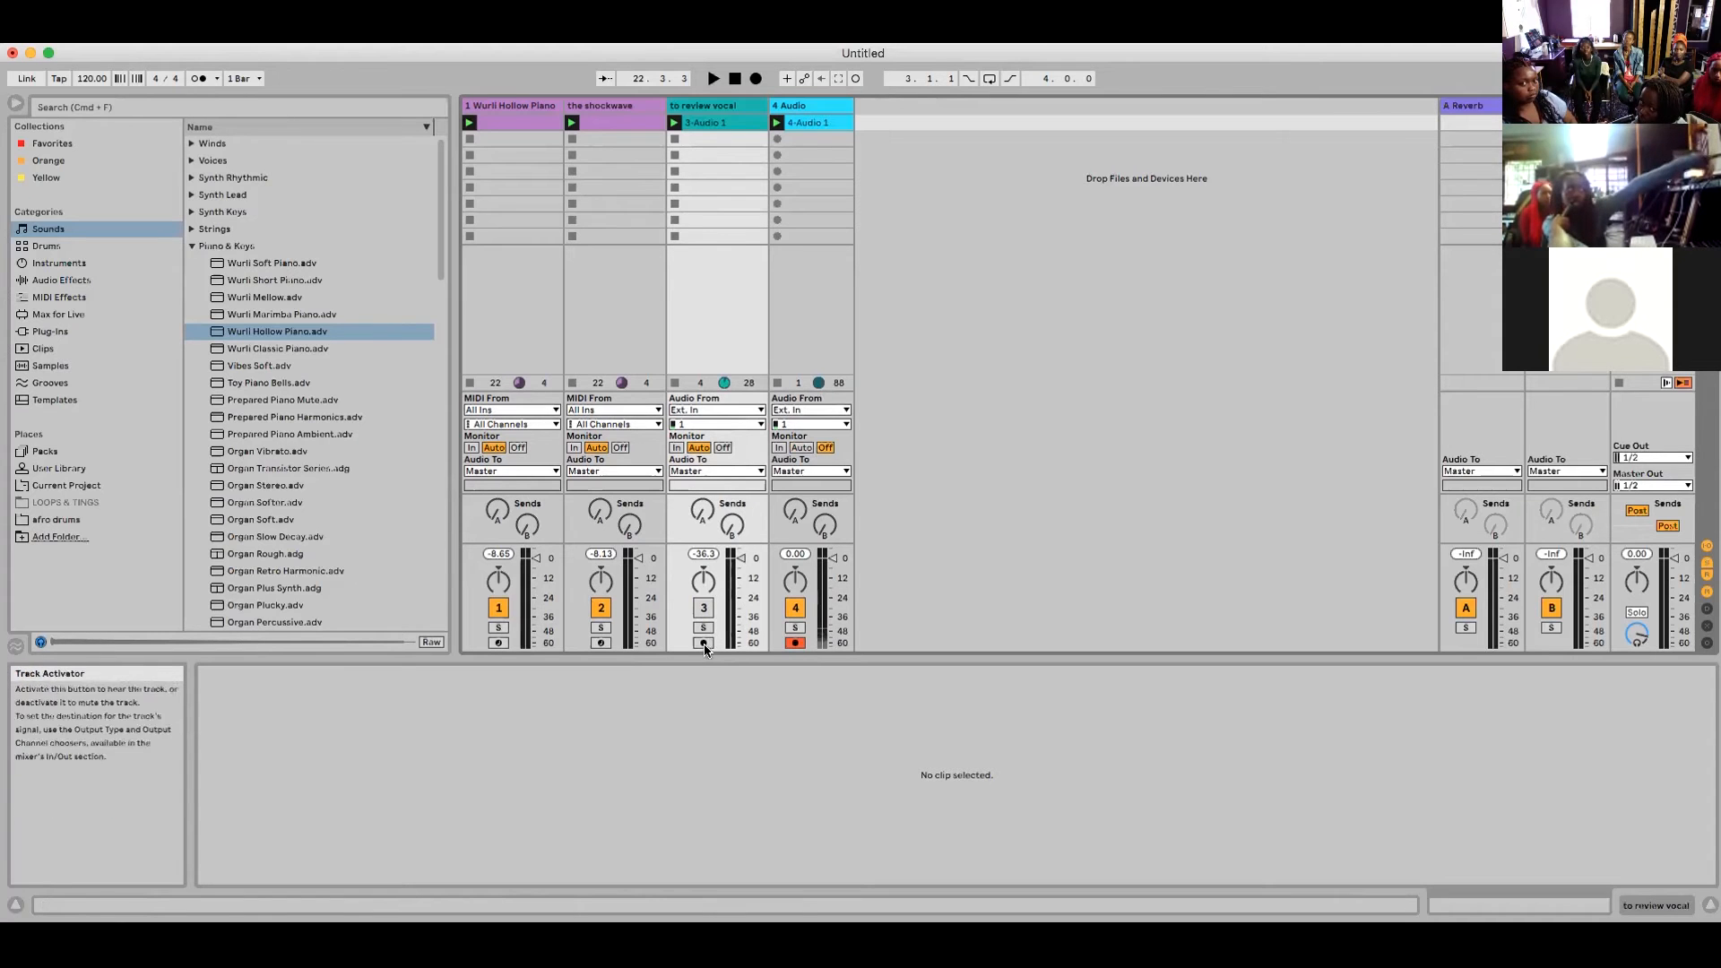
click(703, 609)
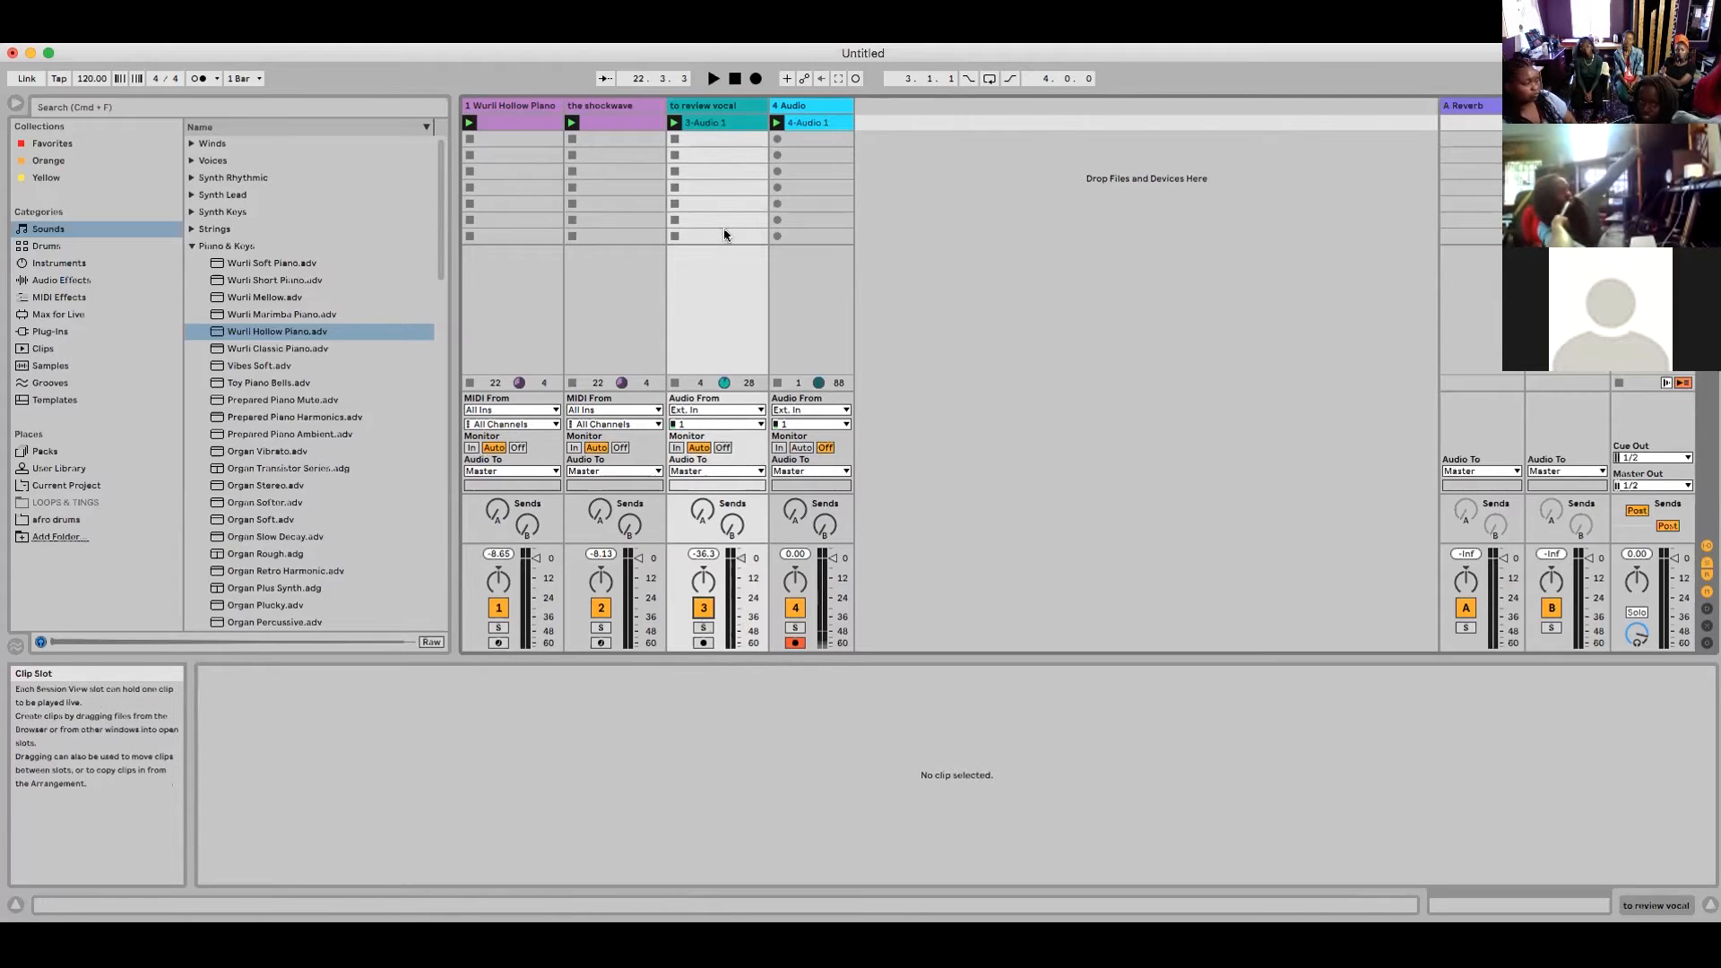
click(705, 613)
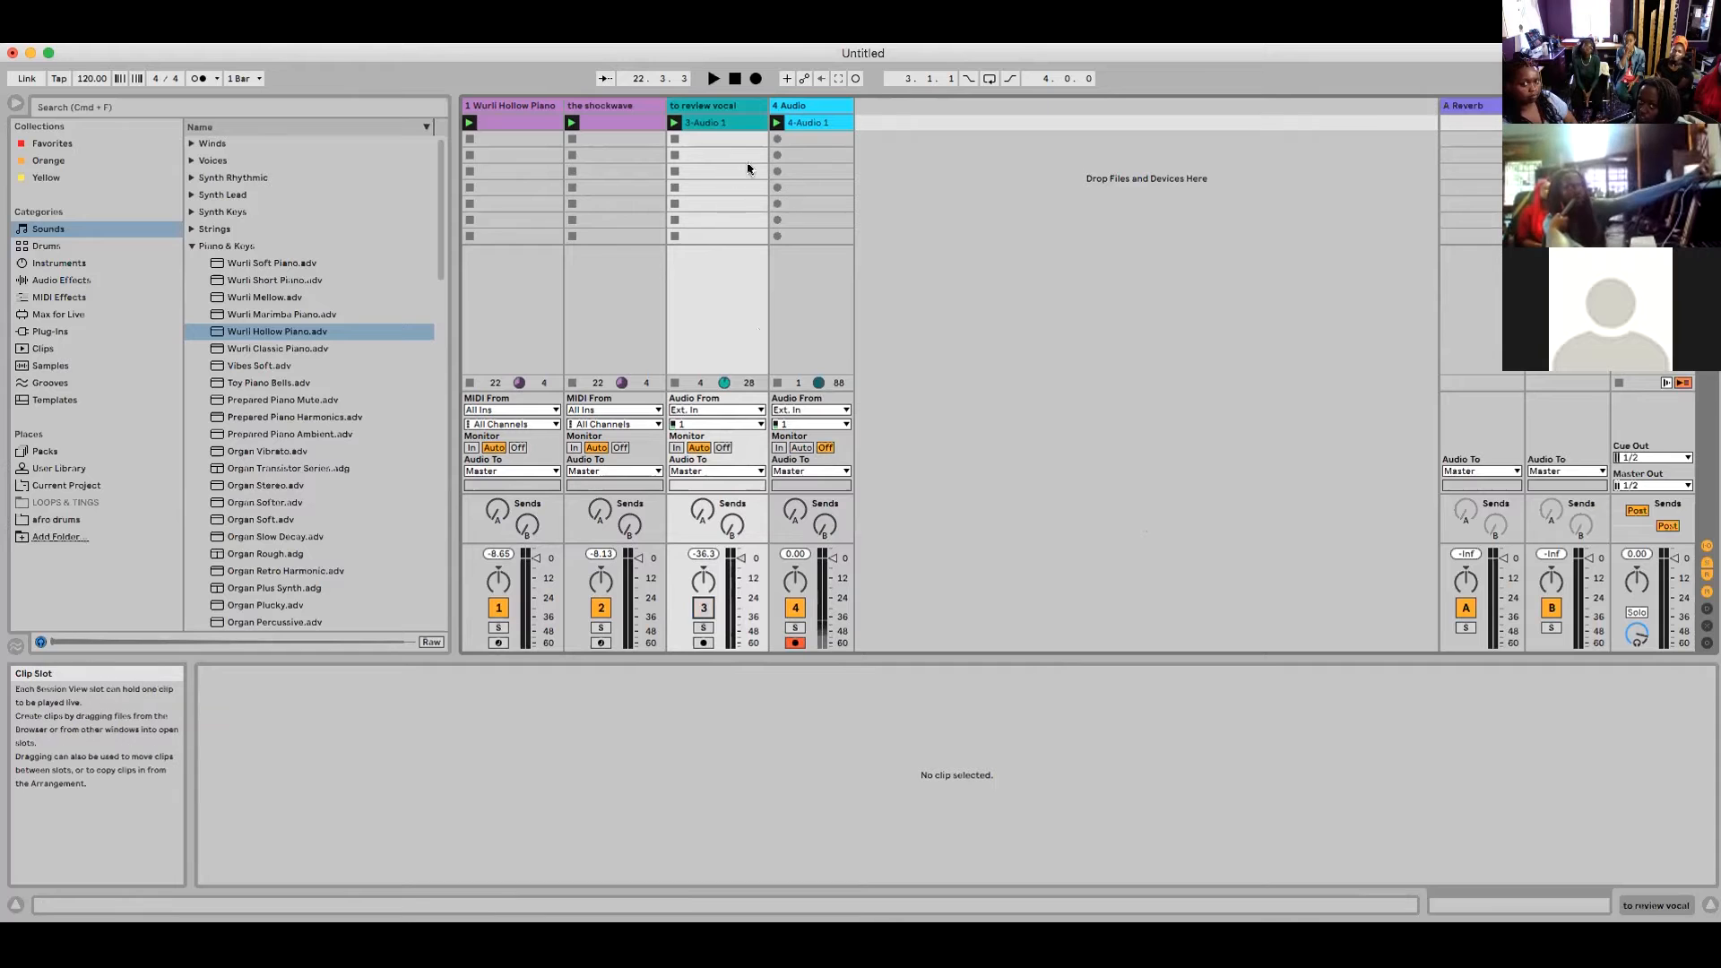
- Rename the second audio track with the vocalist's name followed by "vocals"
right_click(797, 107)
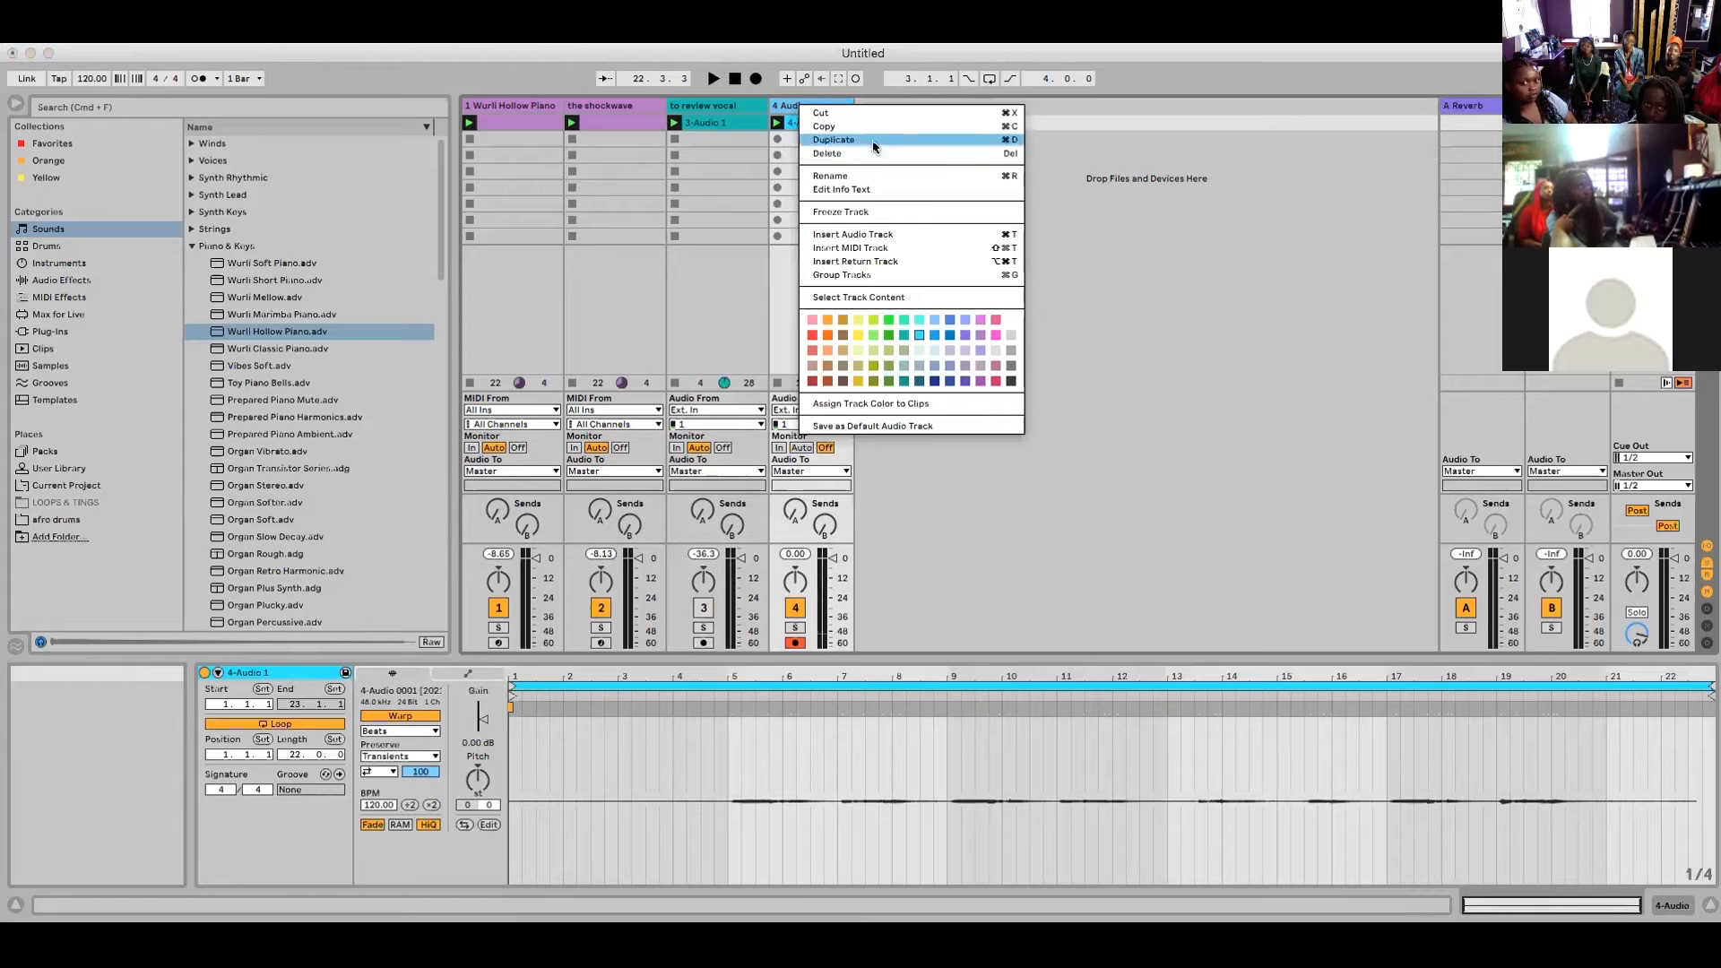
click(841, 176)
text(lelle)
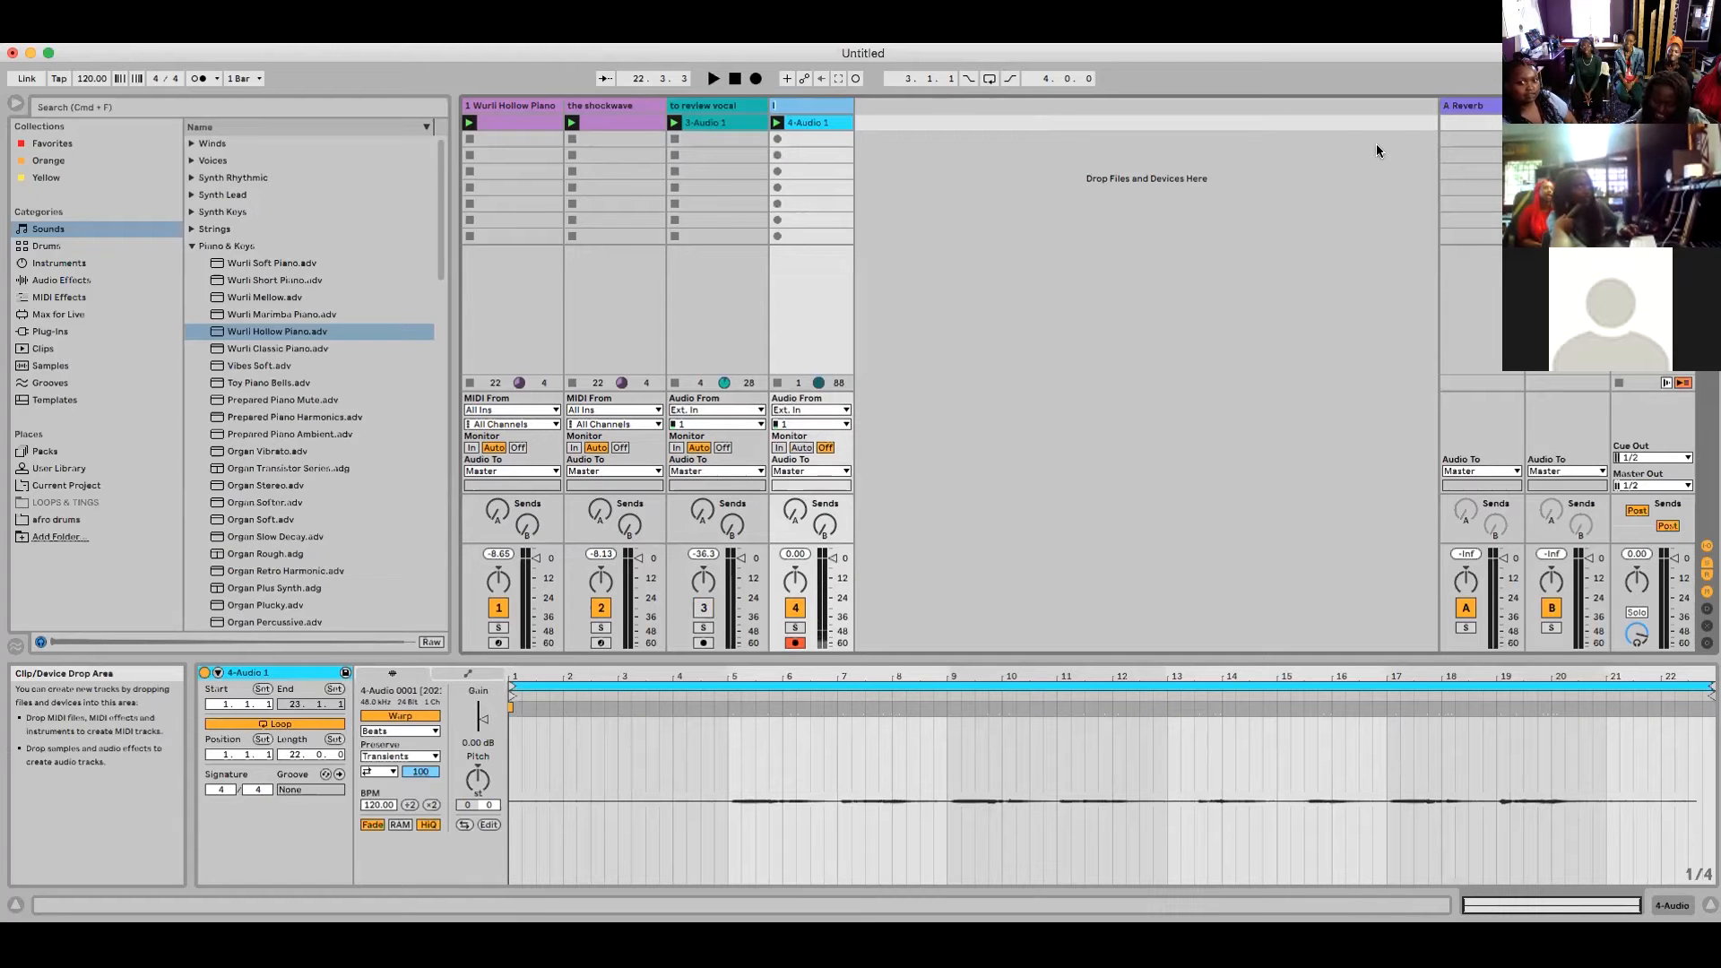
key(Return)
text(t)
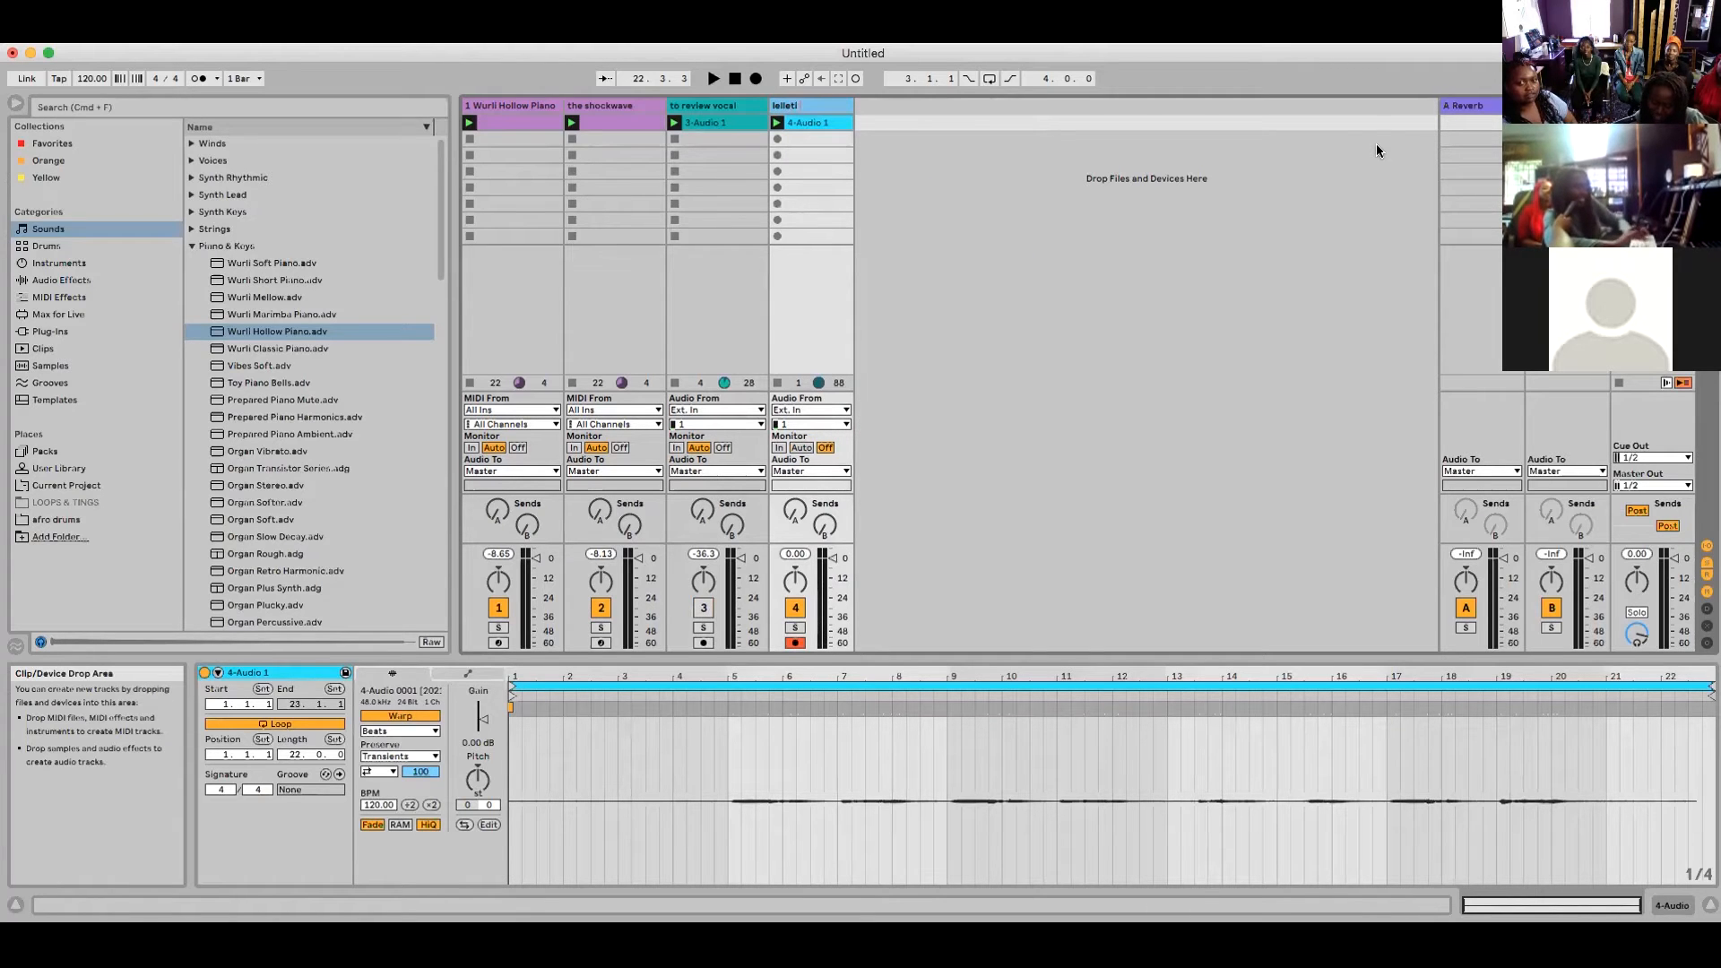
text(i vocals)
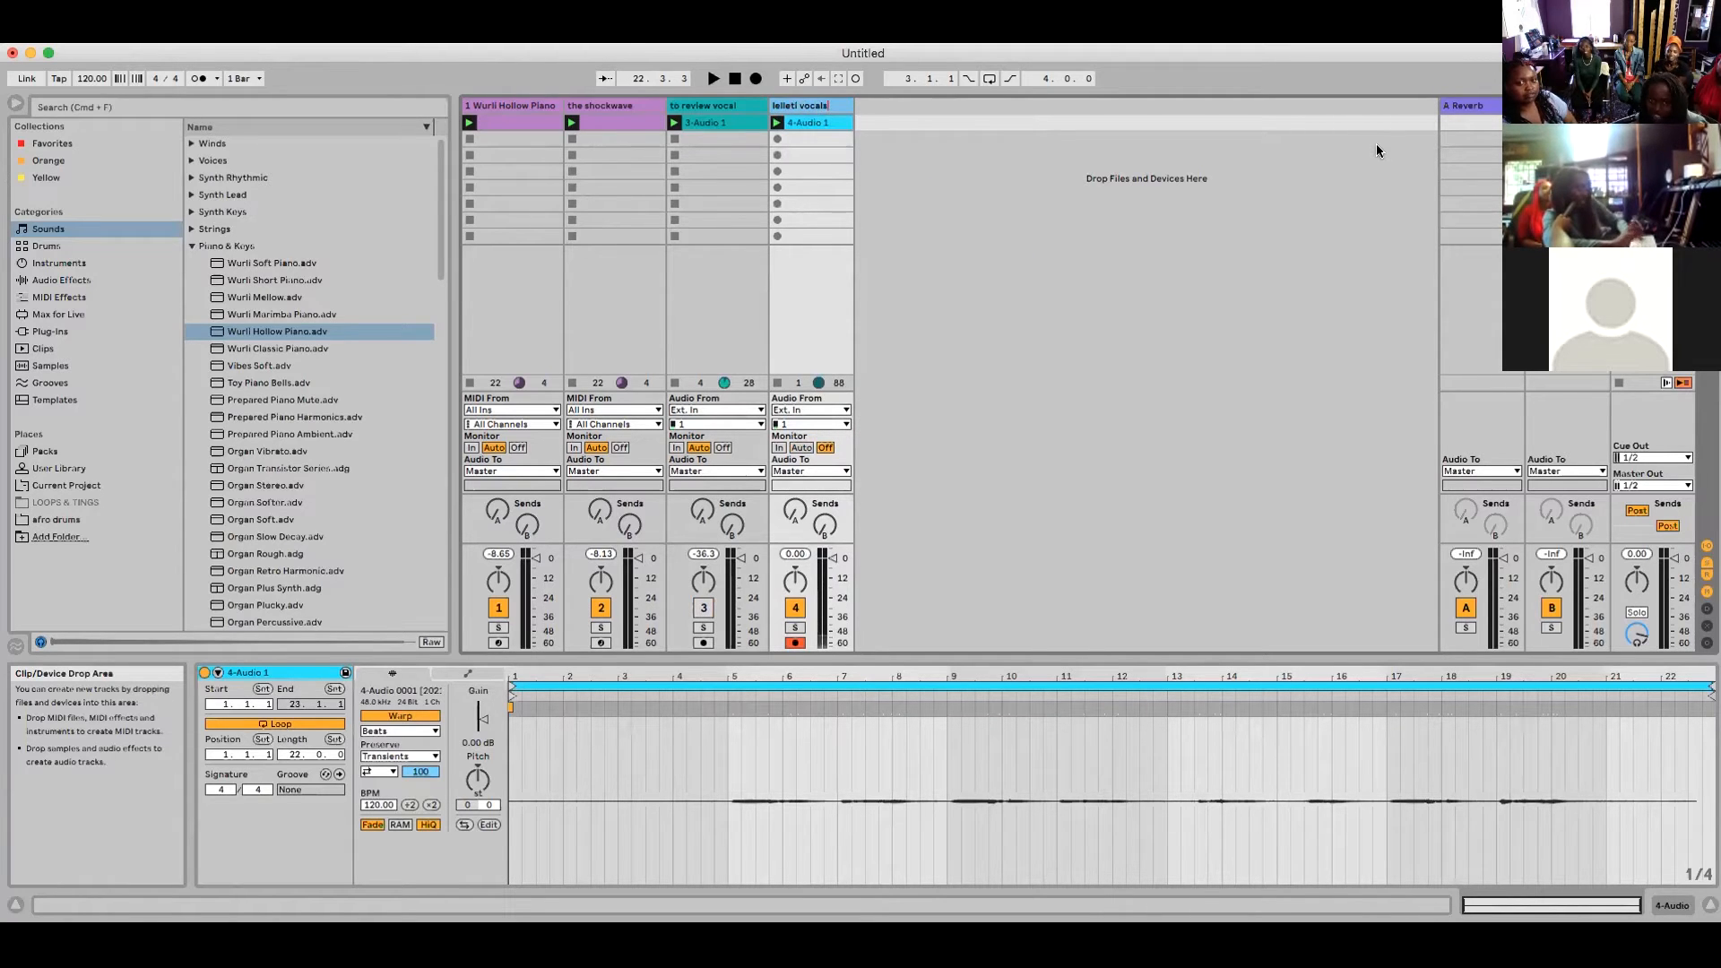
click(1079, 226)
- Raise the gain of the second audio track's clip to 14.1 dB and play the set to hear it
click(809, 122)
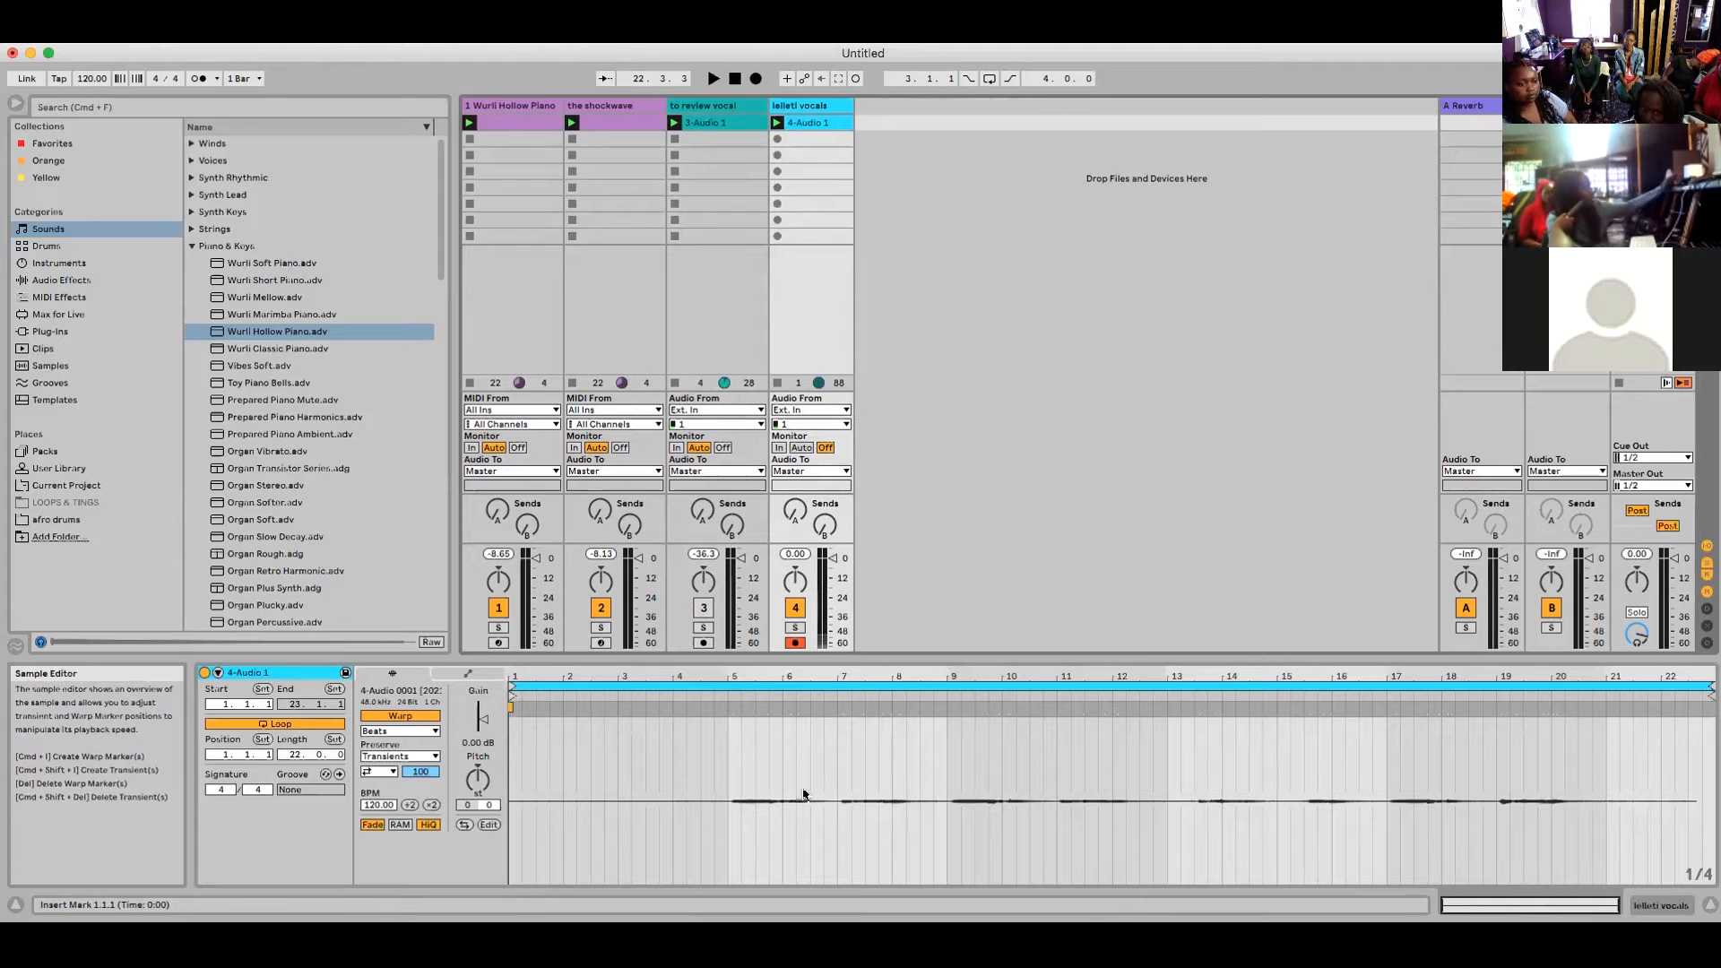
click(484, 722)
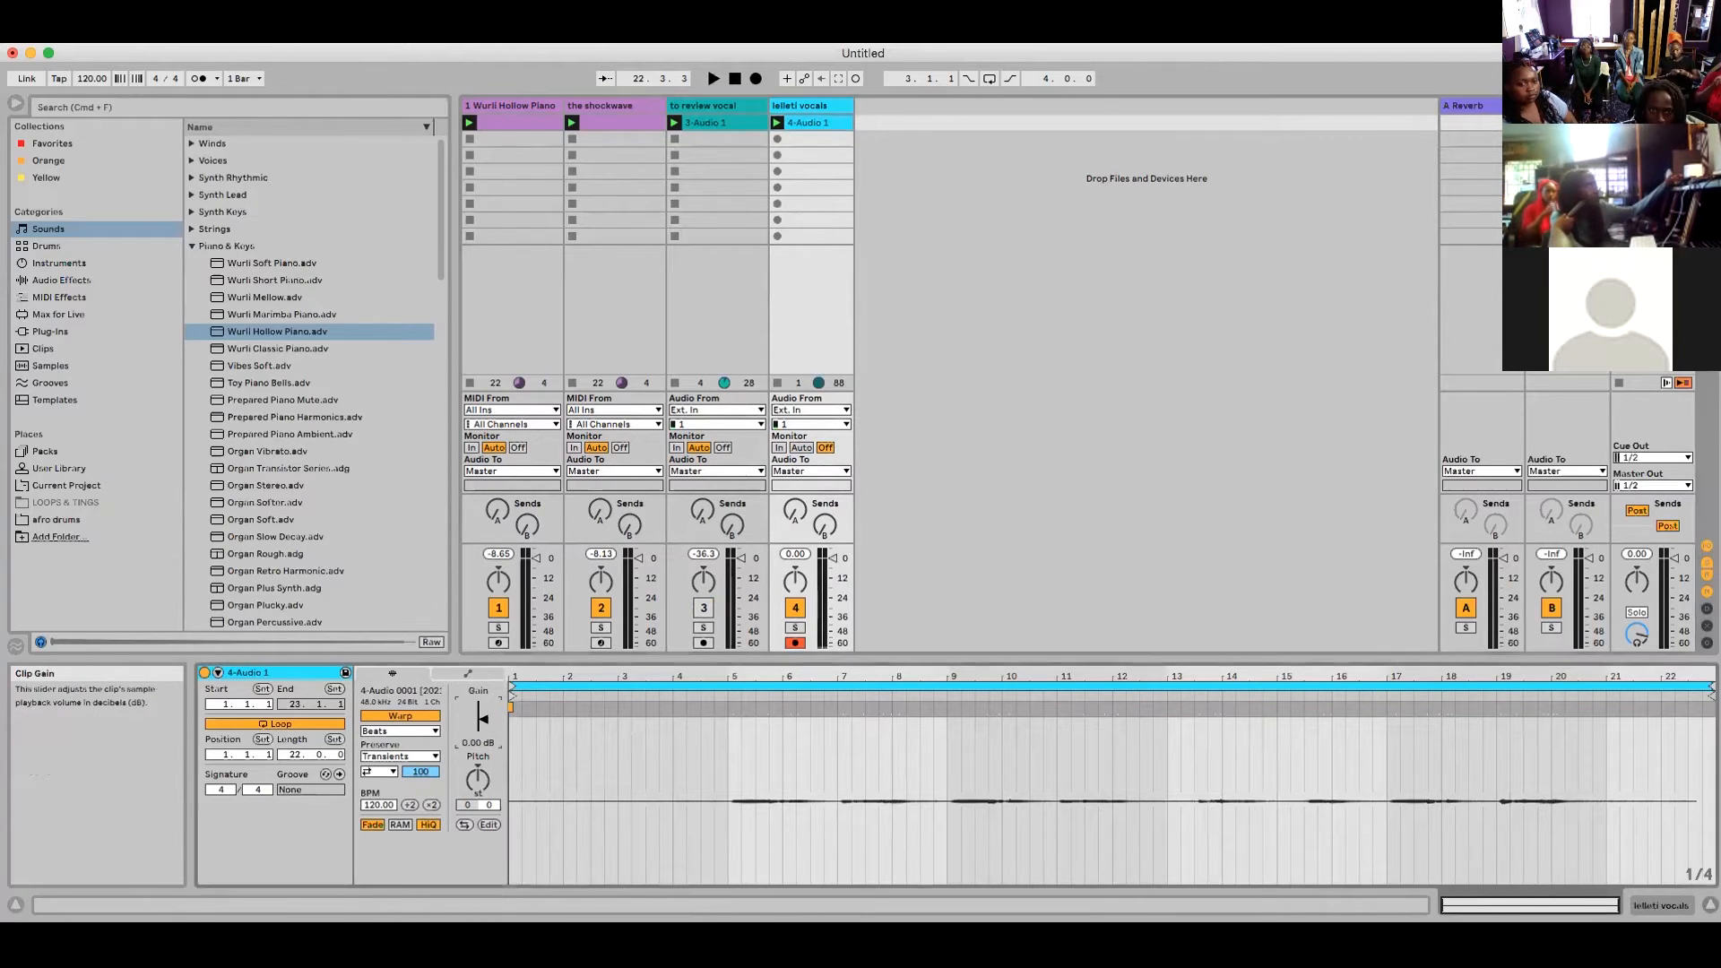
drag(484, 717, 484, 709)
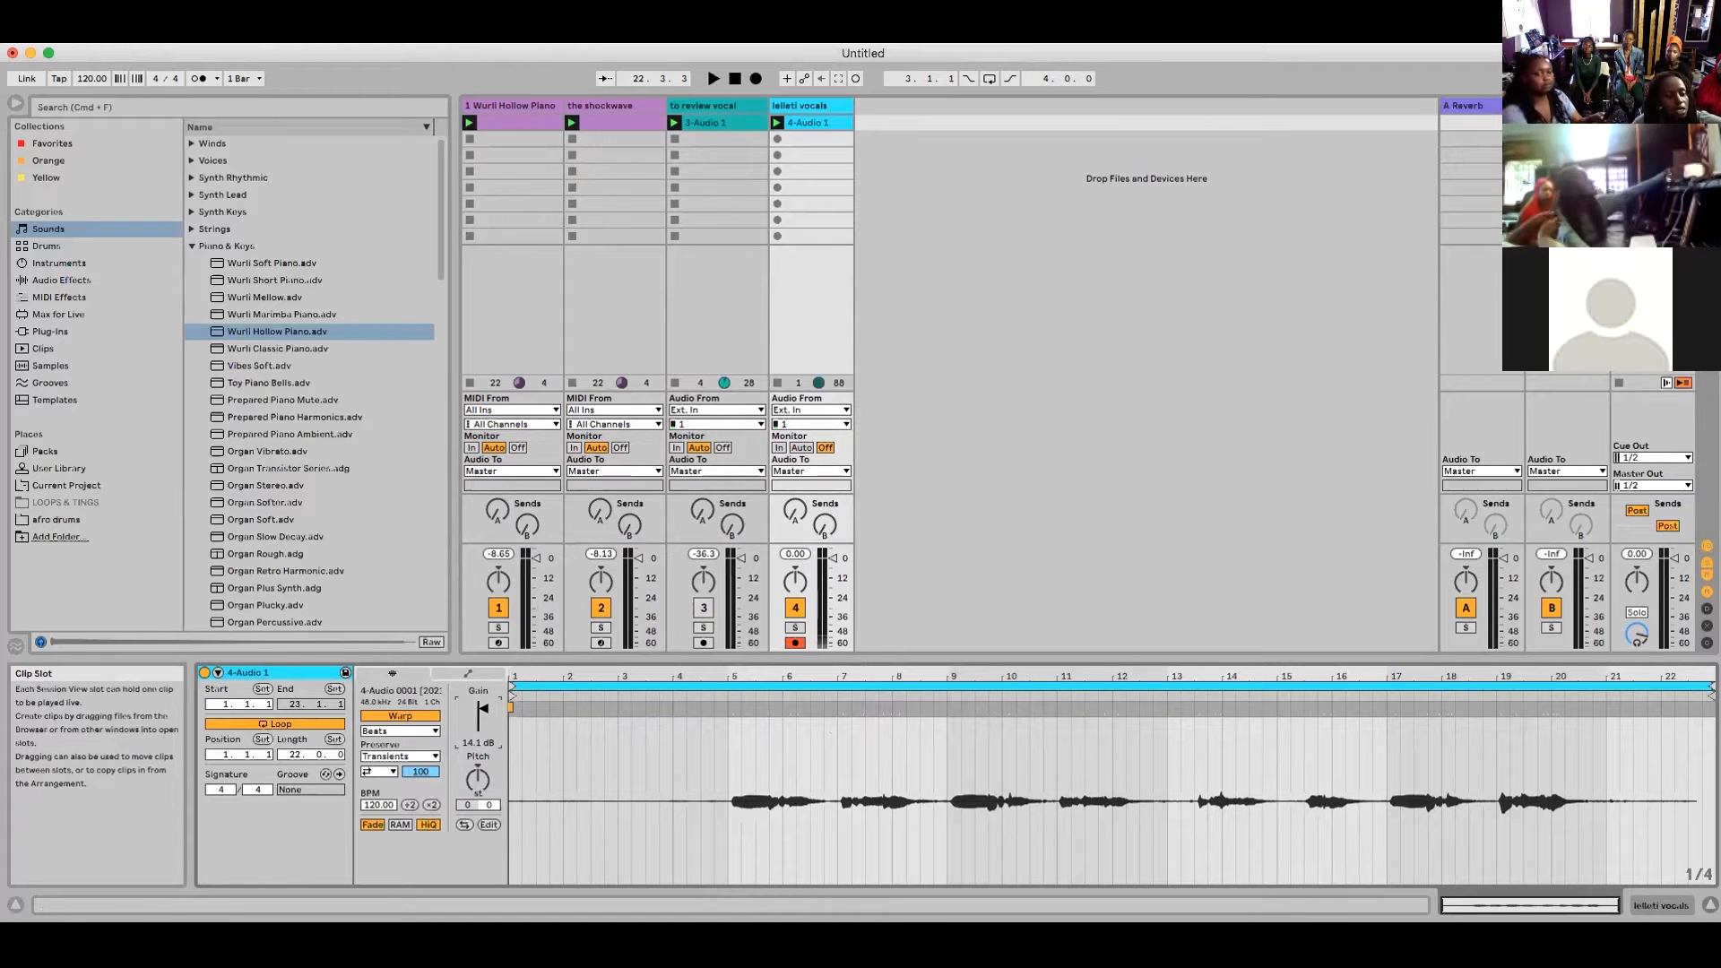
click(715, 78)
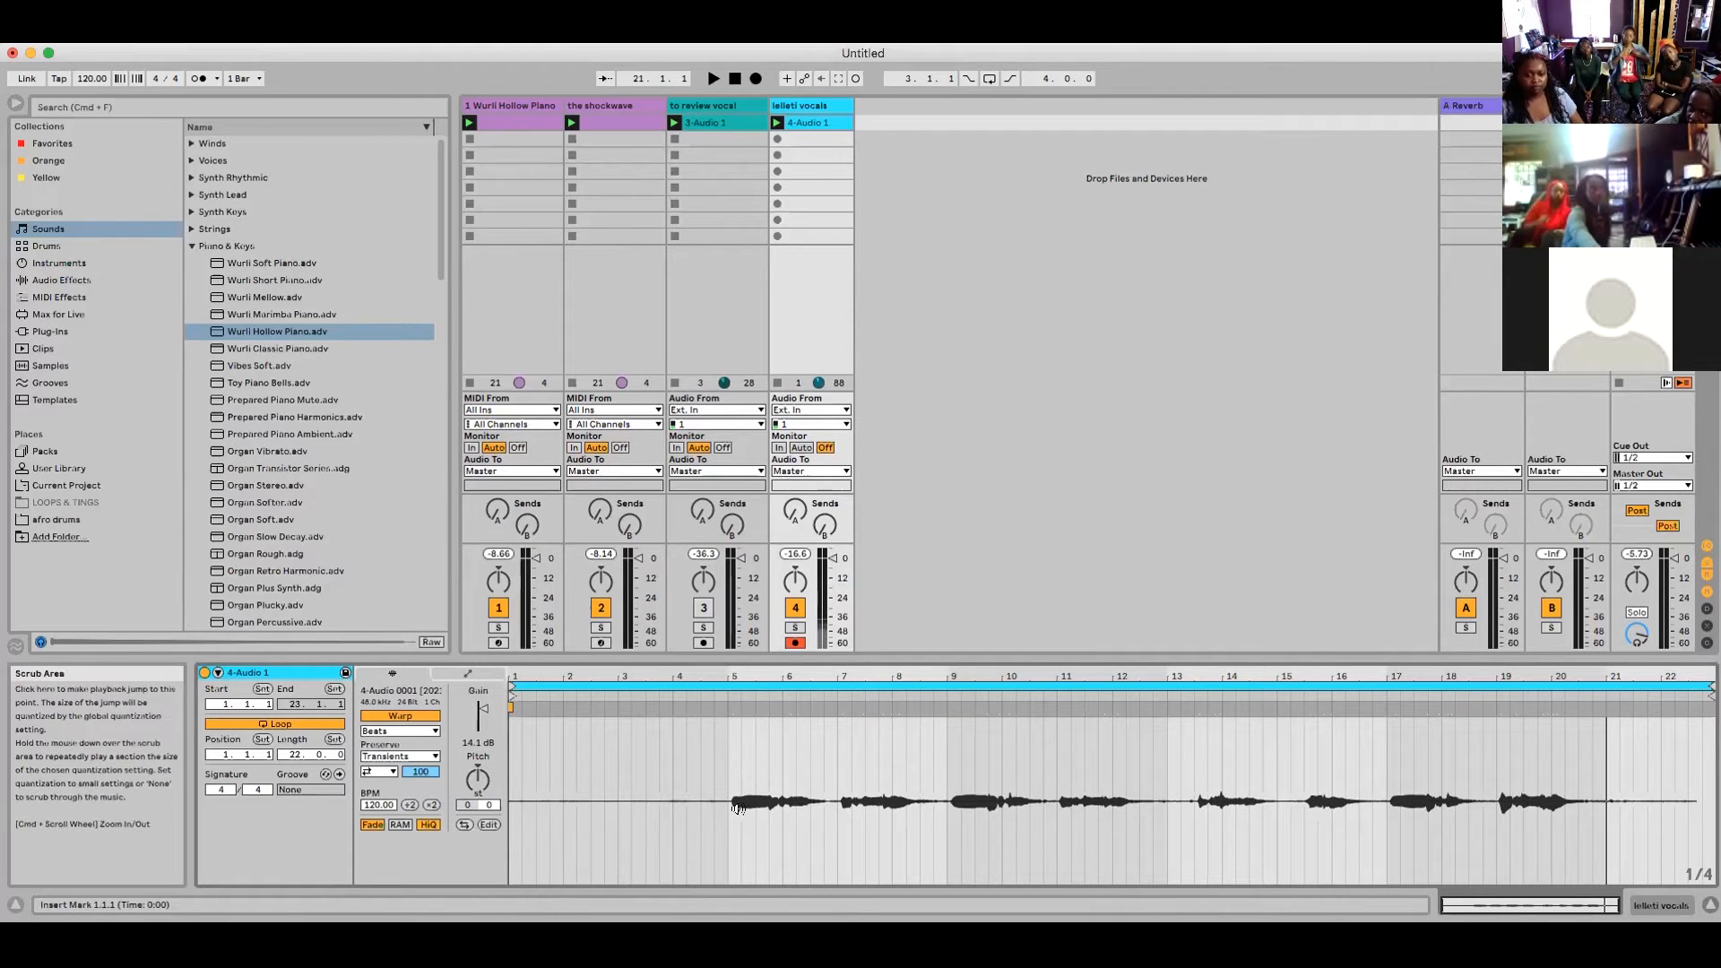
- Examine where the vocal's first phrase starts relative to bar 5 and audition the clip from that point
drag(731, 679, 737, 698)
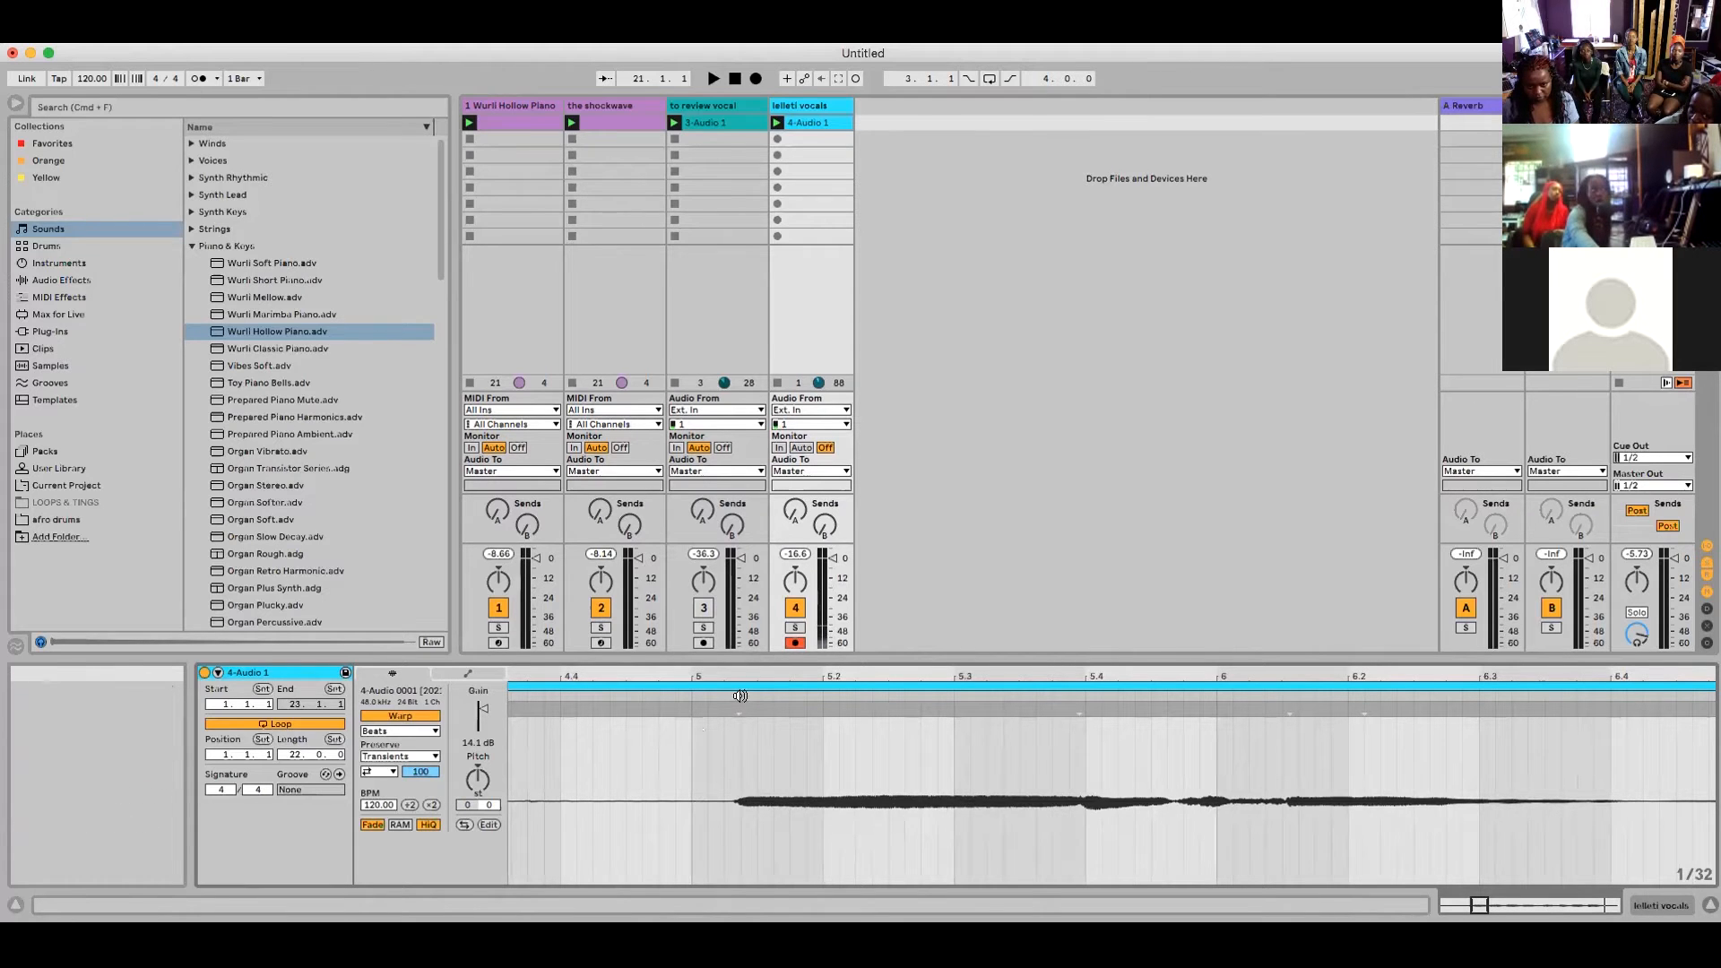
click(740, 762)
mouse_move(740, 676)
mouse_down()
mouse_move(740, 607)
mouse_move(740, 709)
mouse_move(740, 593)
mouse_move(734, 717)
mouse_move(731, 676)
mouse_move(732, 717)
mouse_move(728, 699)
mouse_up()
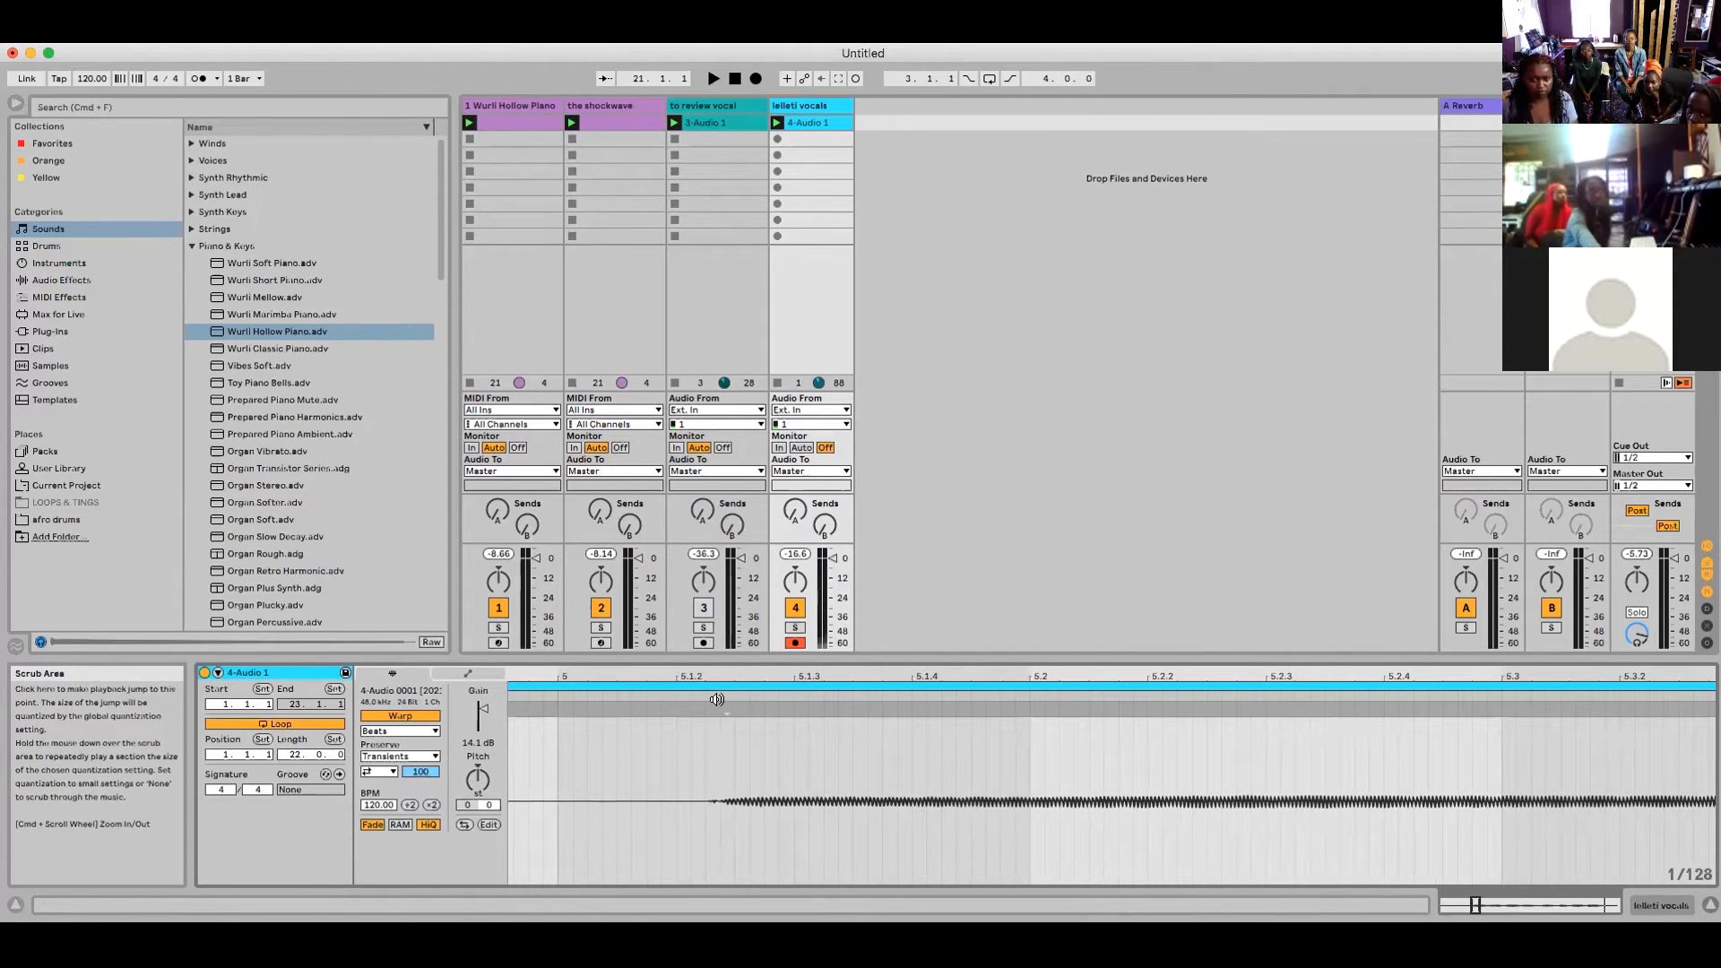
click(722, 698)
key(space)
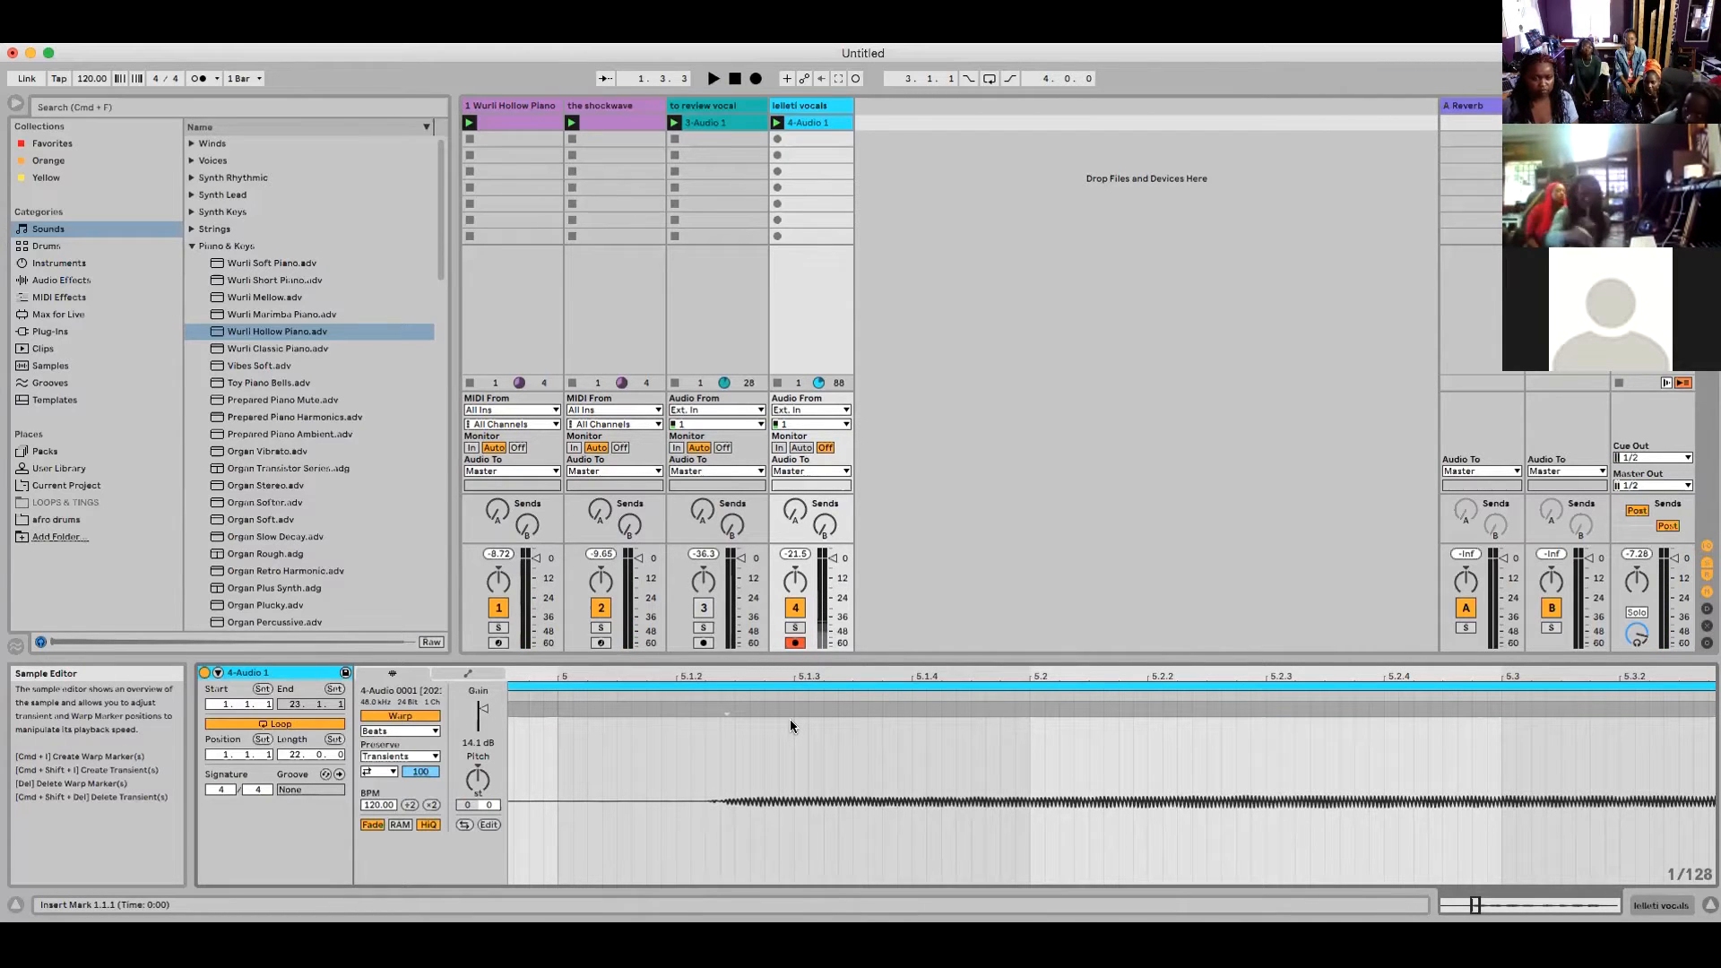
- Audition the vocal clip from around bar 11 and bar 17 to check its timing against the piano
drag(735, 677, 764, 556)
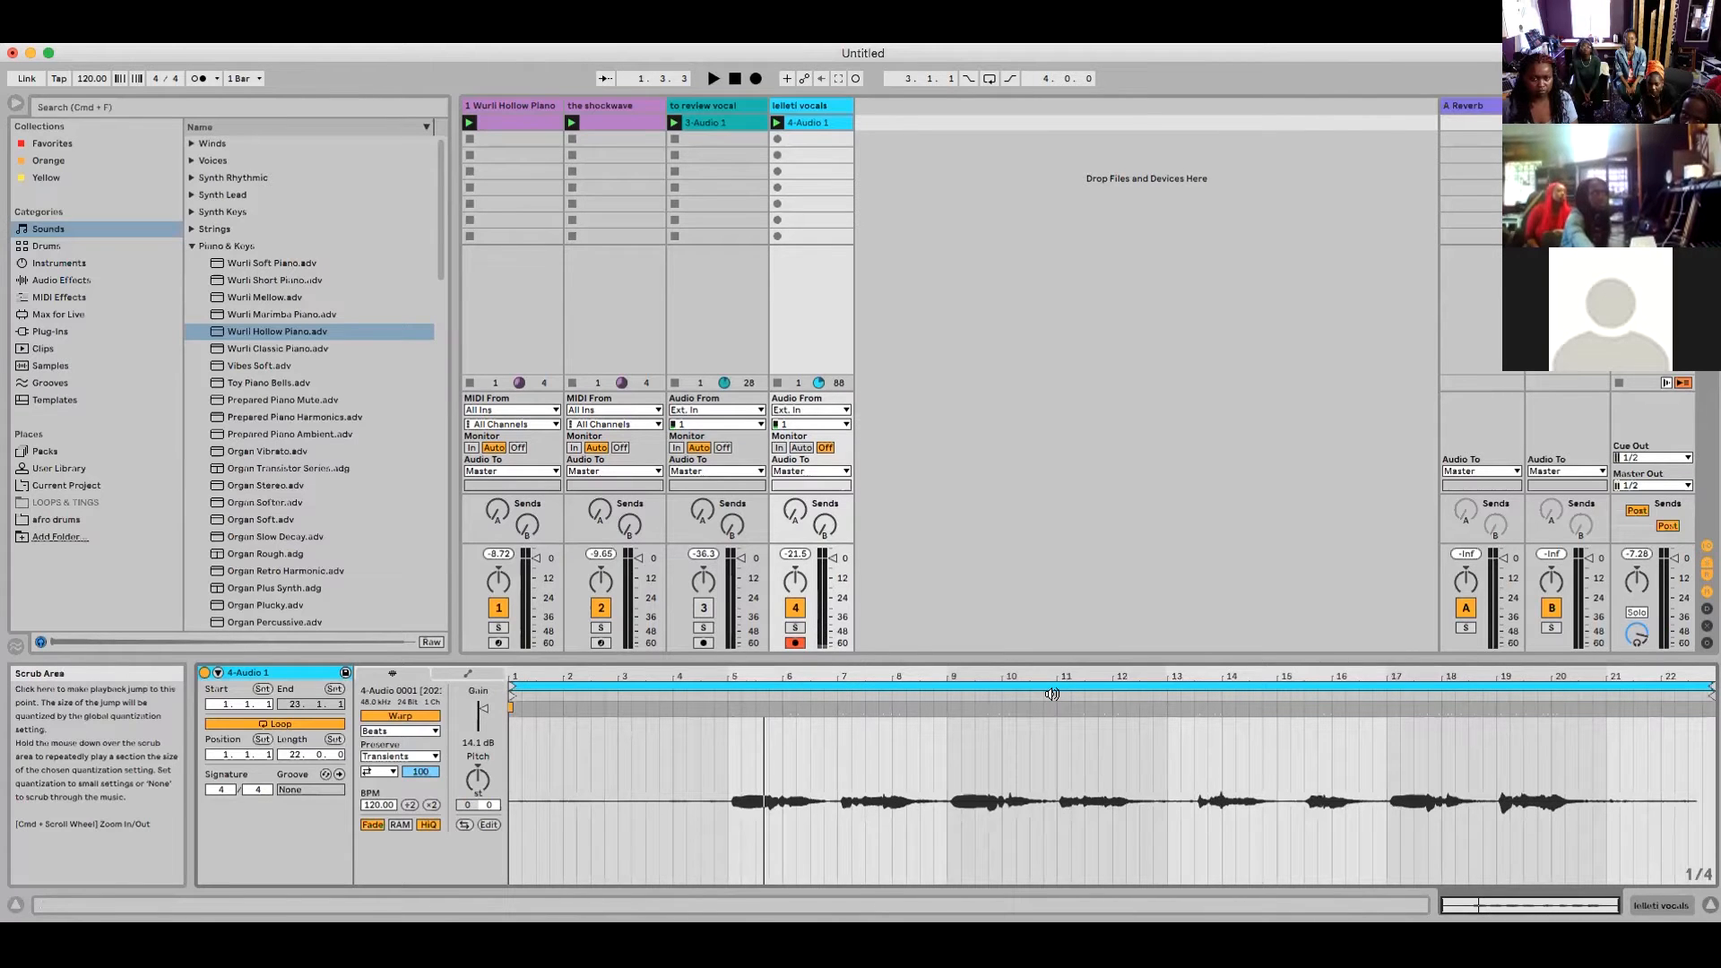
click(1051, 699)
key(space)
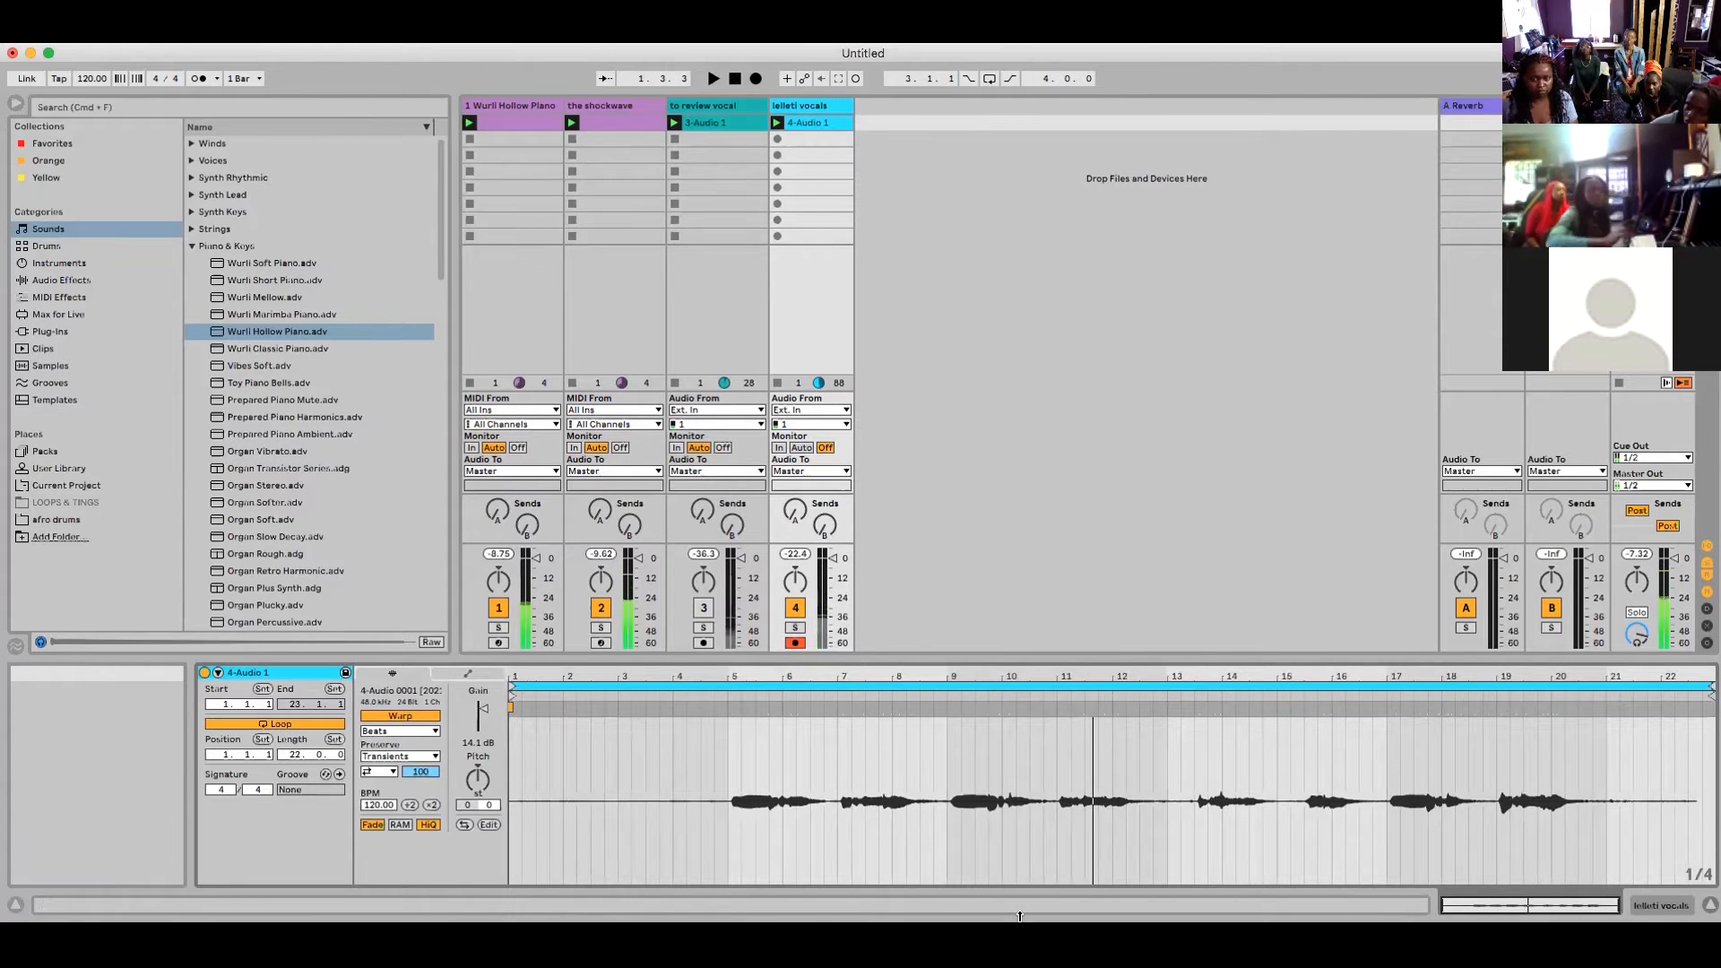
click(1384, 696)
key(space)
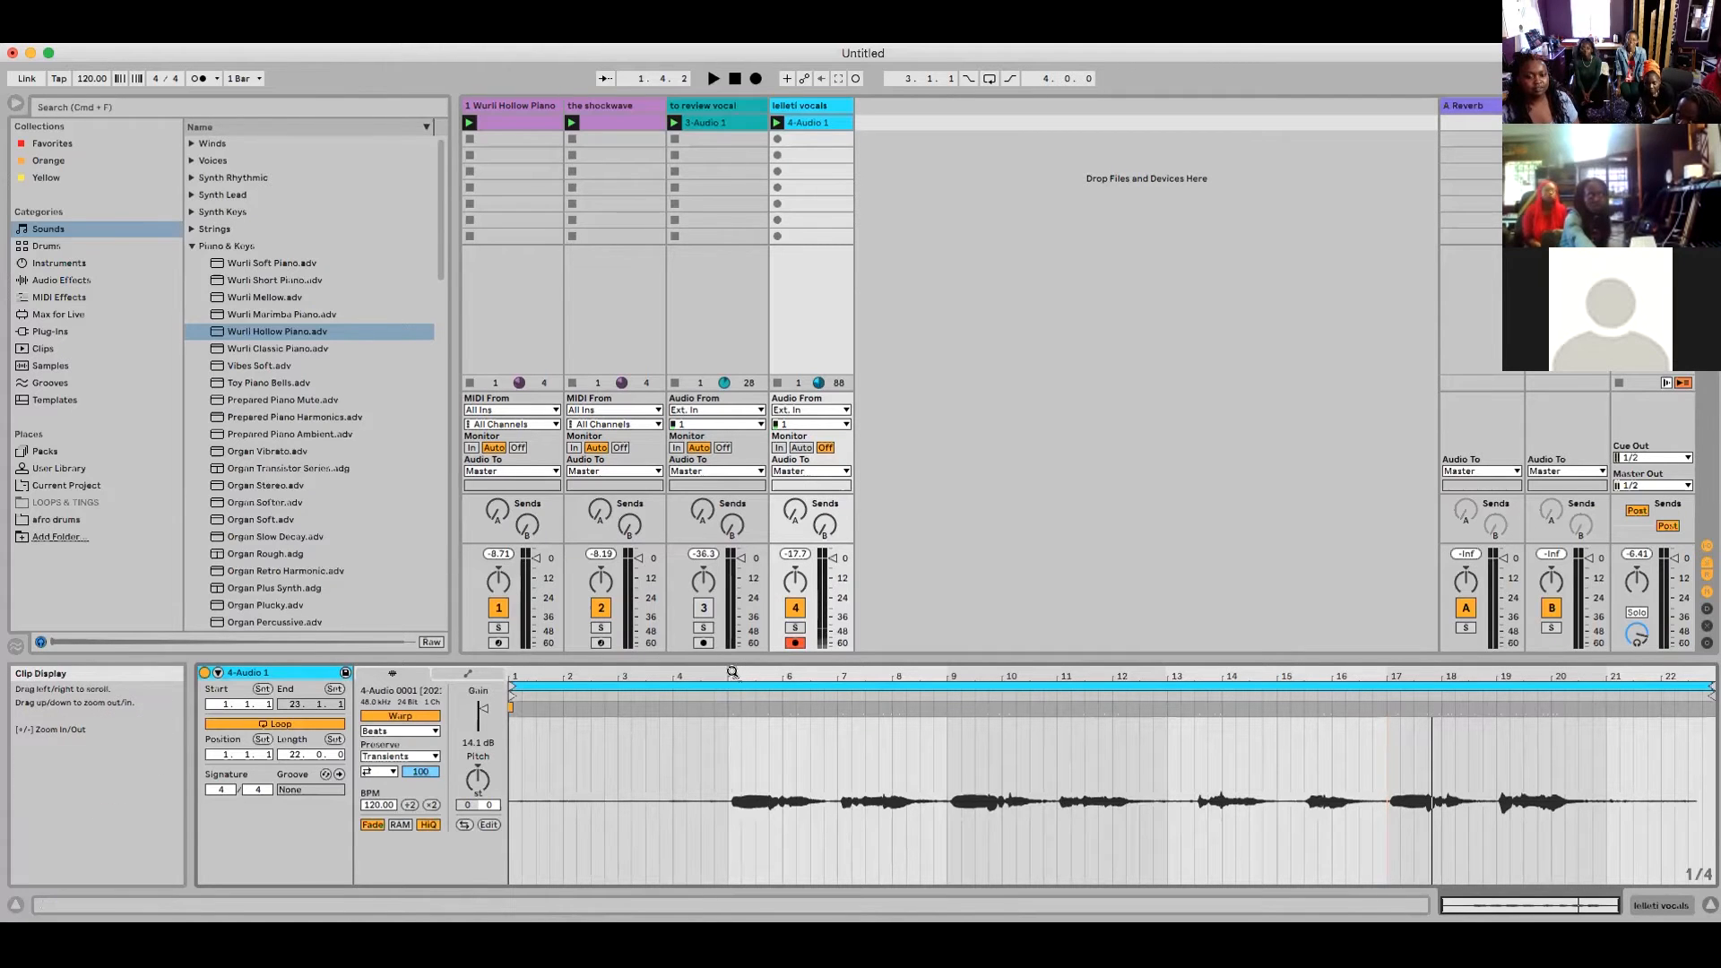
- Add a warp marker at the onset of the vocal's first phrase and align it with the start of bar 5
drag(731, 672, 731, 780)
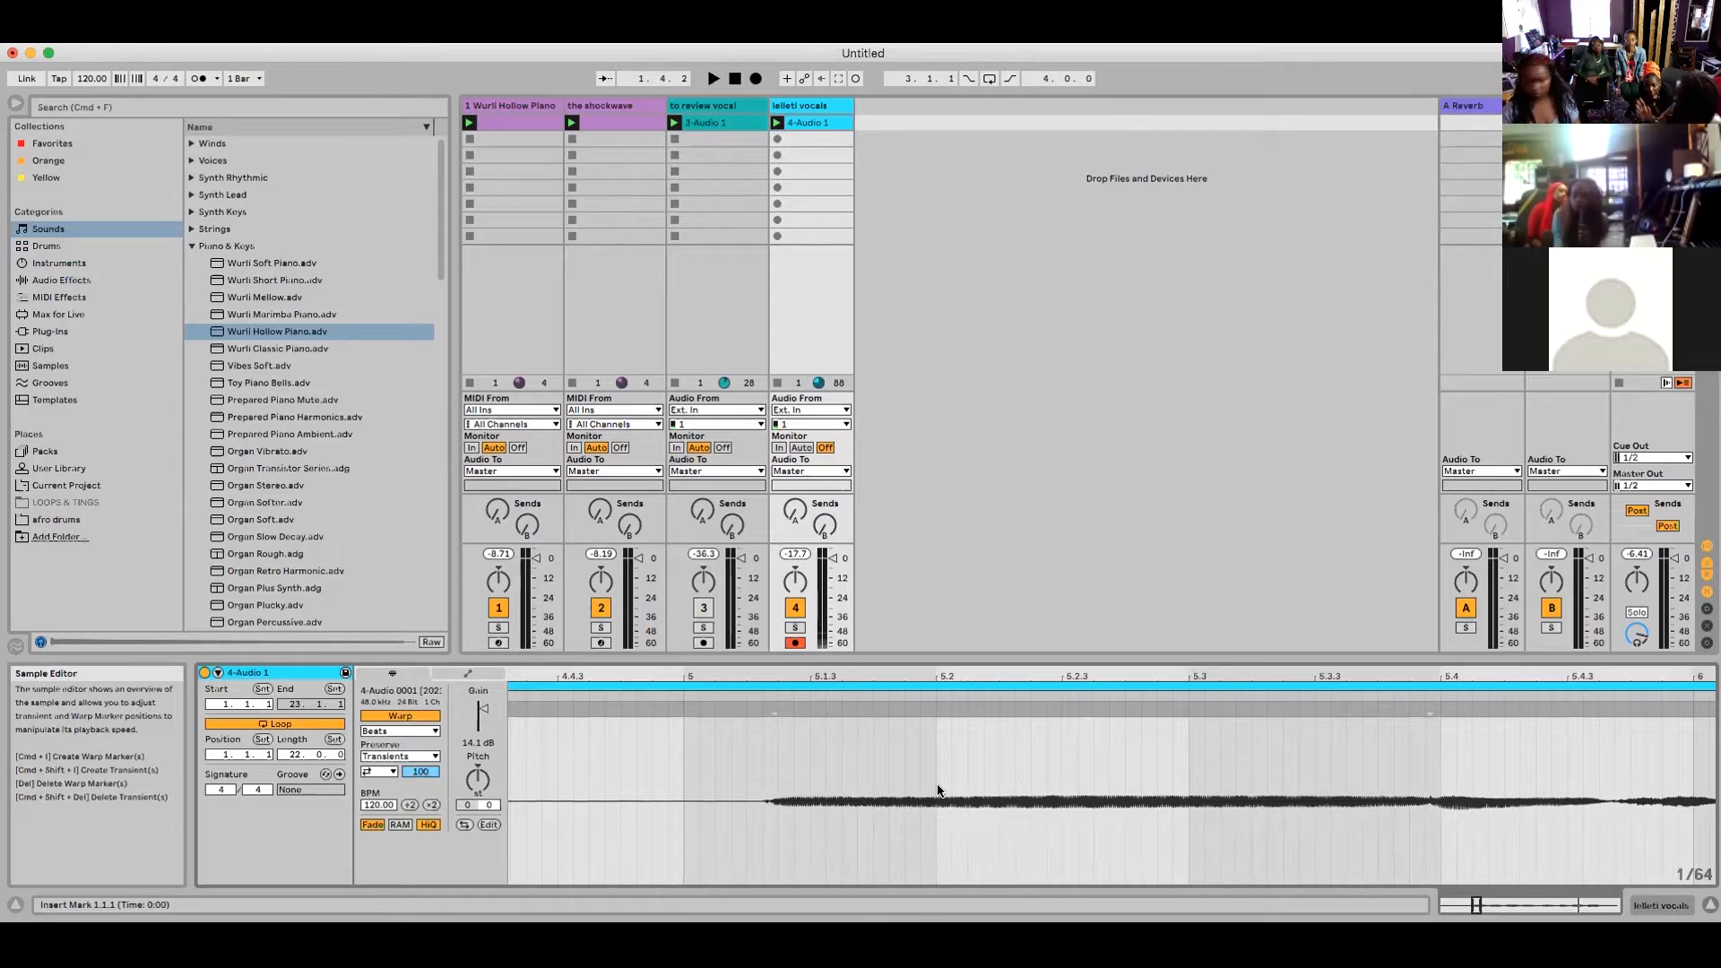
double_click(774, 707)
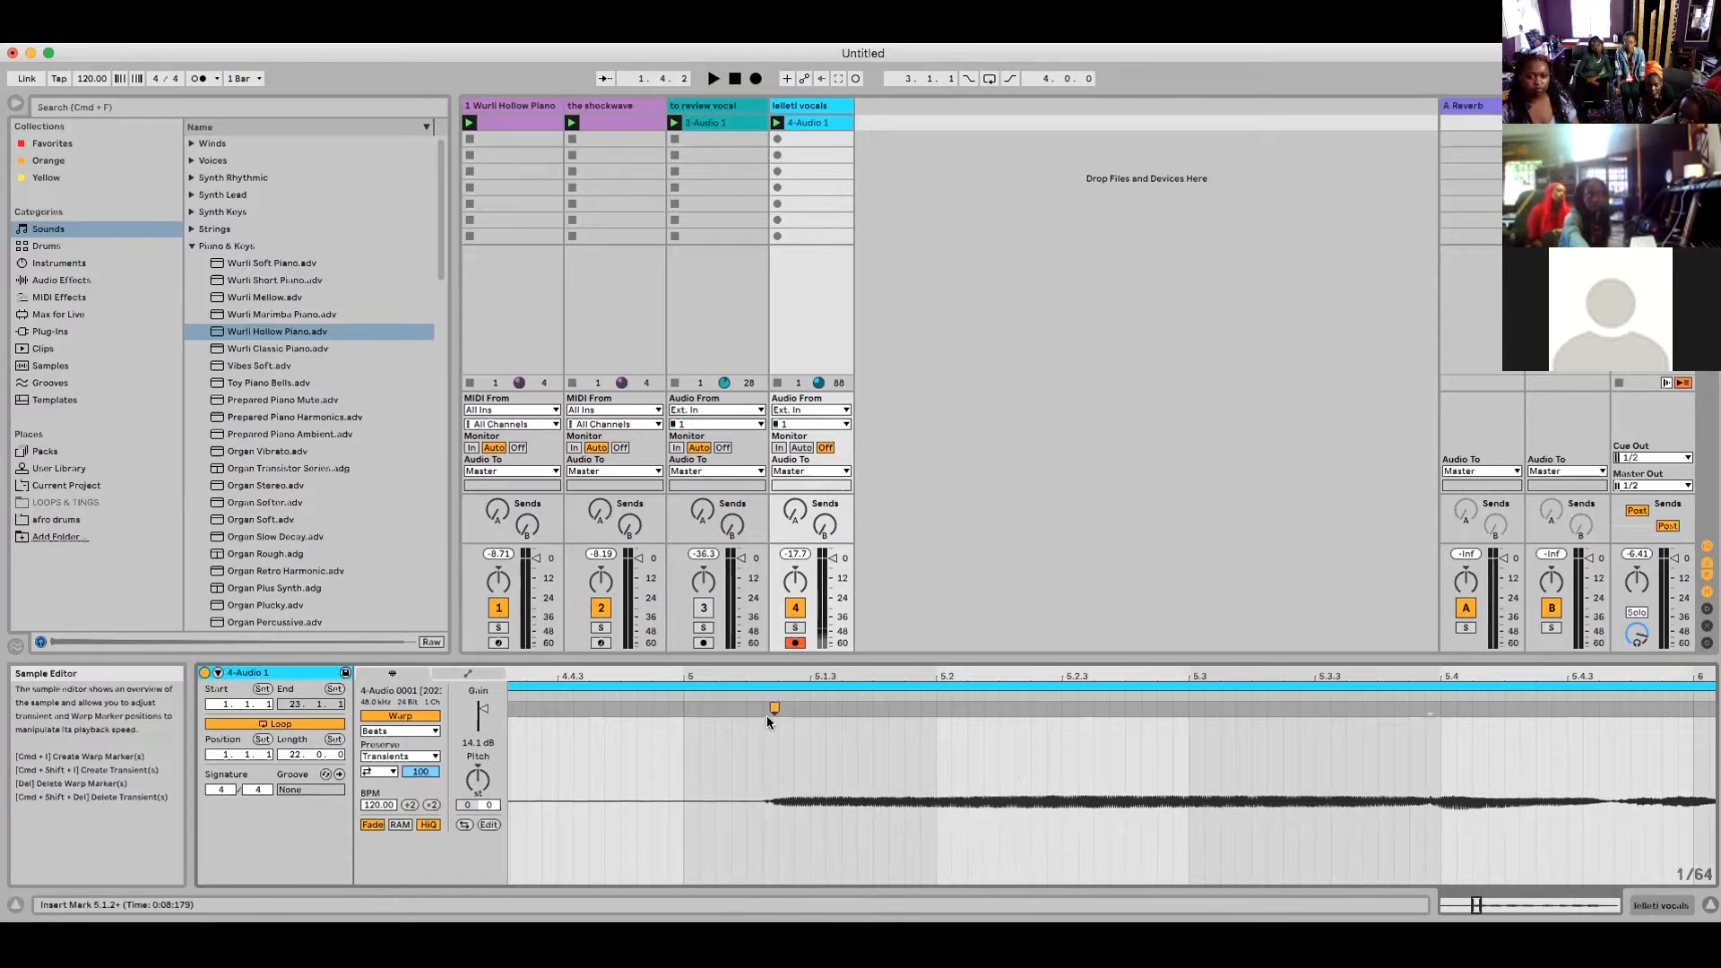
mouse_move(774, 707)
mouse_down()
mouse_move(547, 707)
mouse_move(684, 708)
mouse_up()
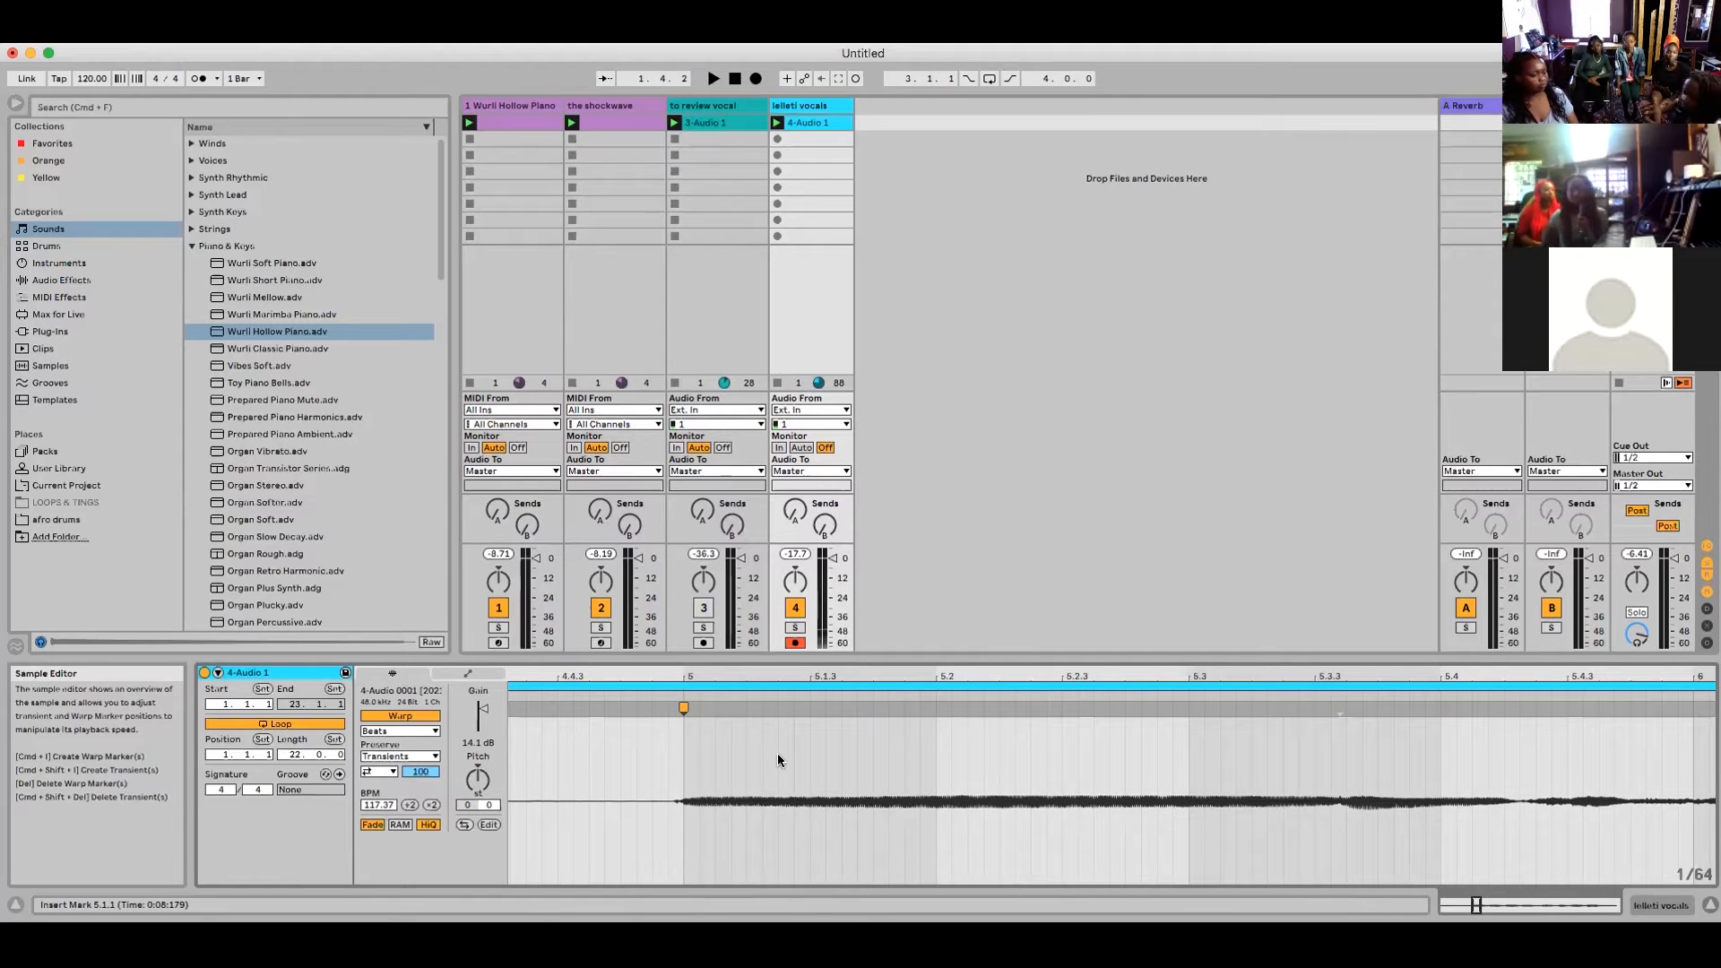